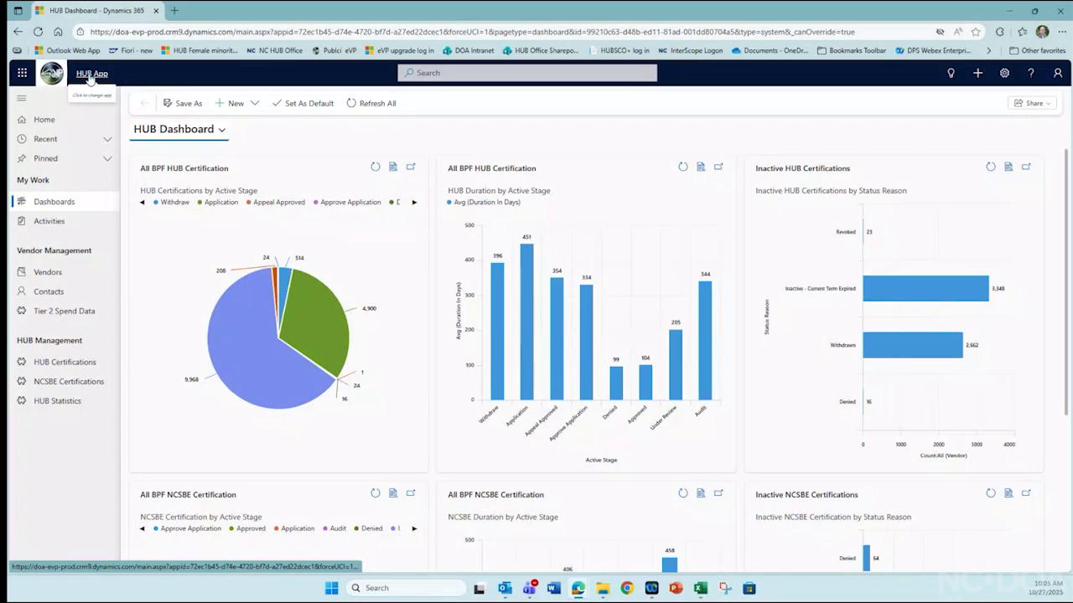
Sign out of the HUB App from the profile menu
left_click(1058, 73)
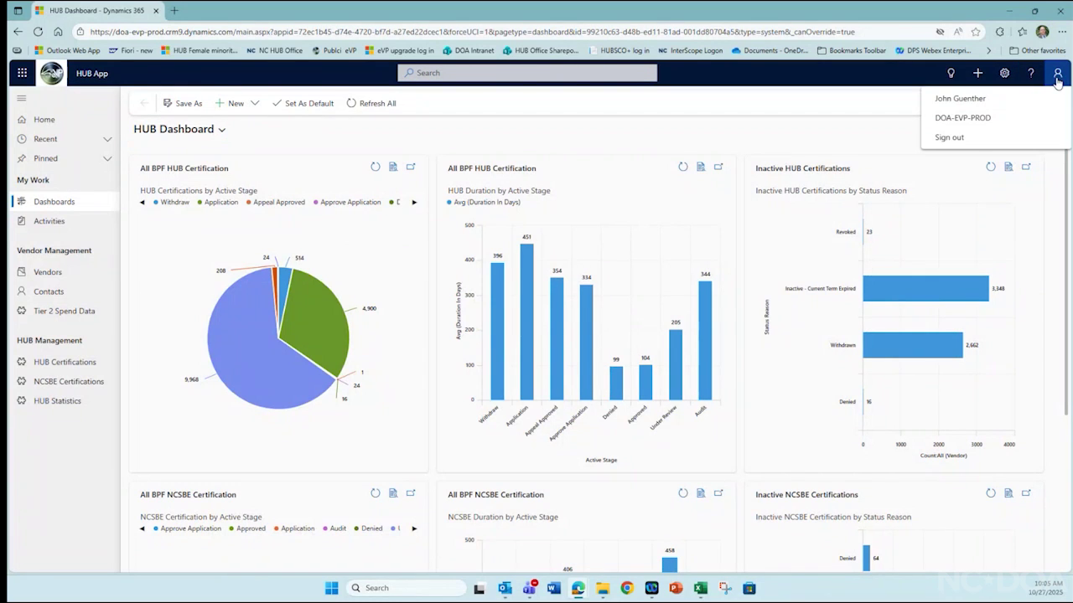
left_click(967, 138)
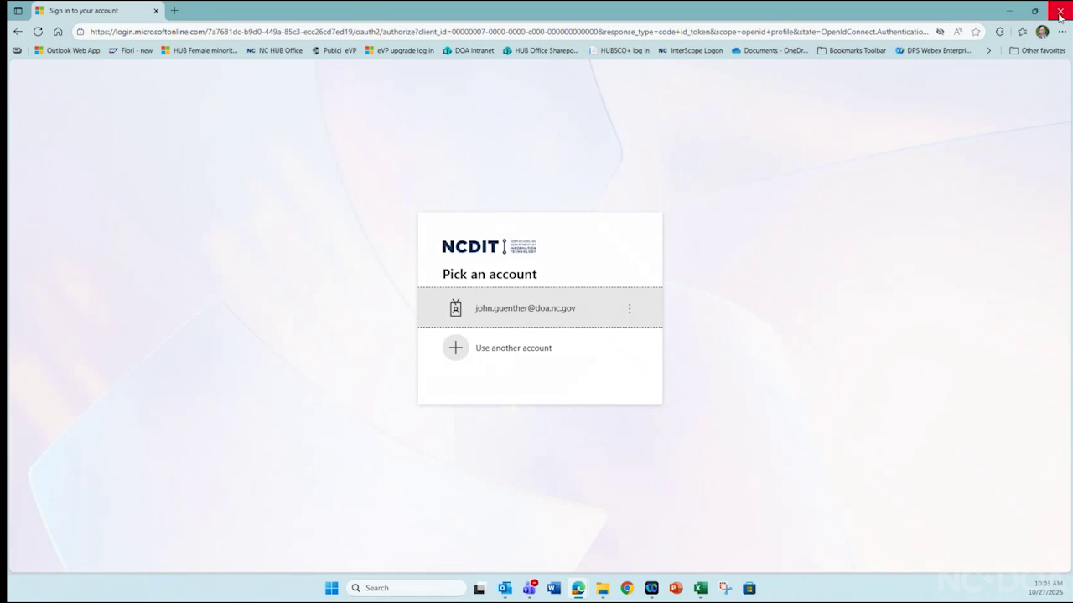
From the eVP login bookmark, sign in as the work account with its password and request a text verification code
left_click(379, 50)
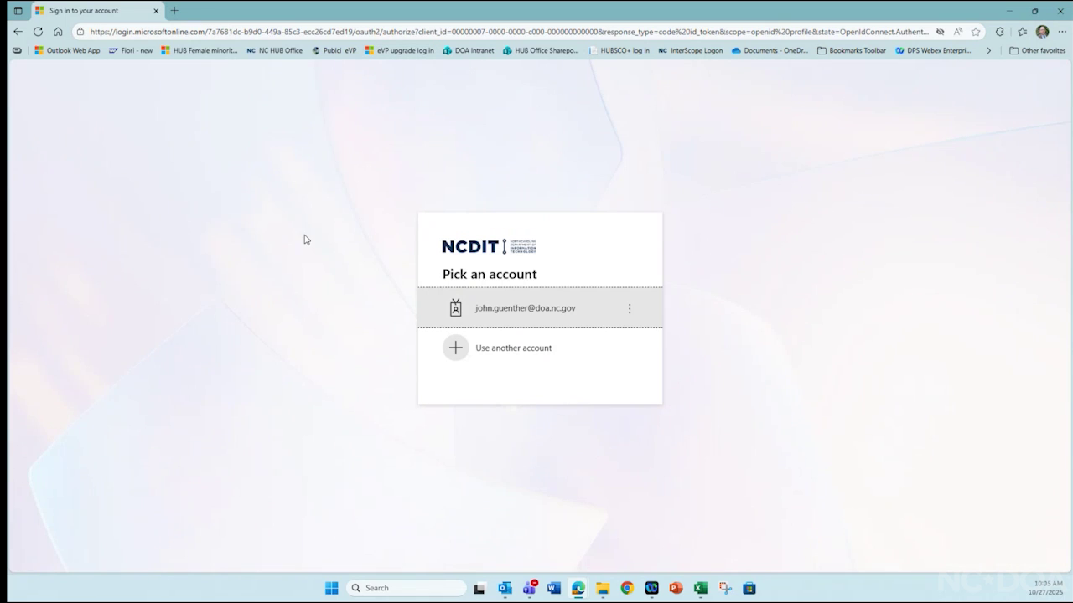
left_click(523, 315)
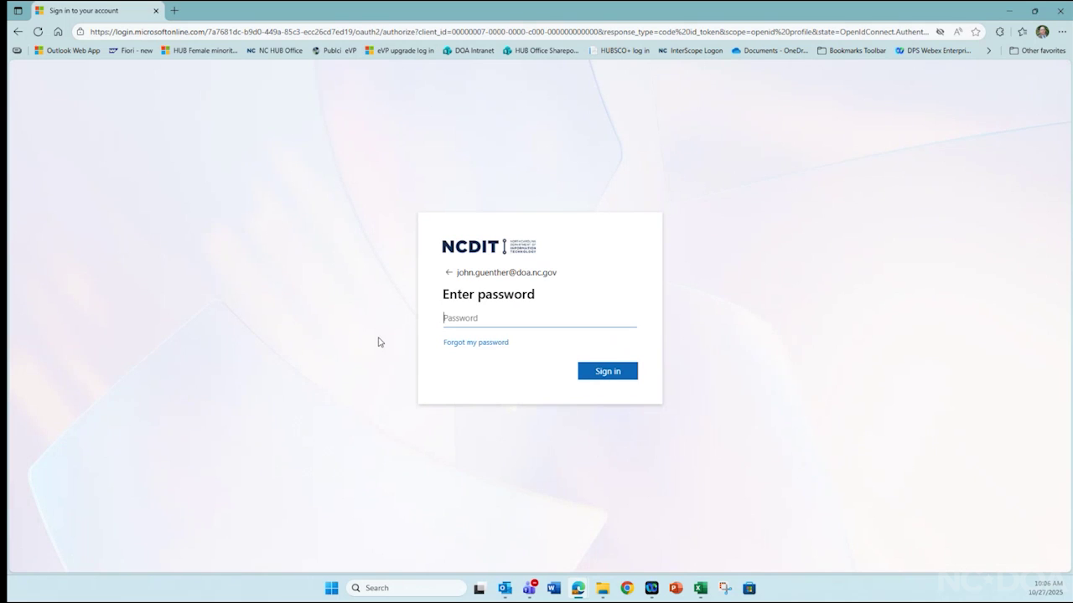
type("**********************")
key("Return")
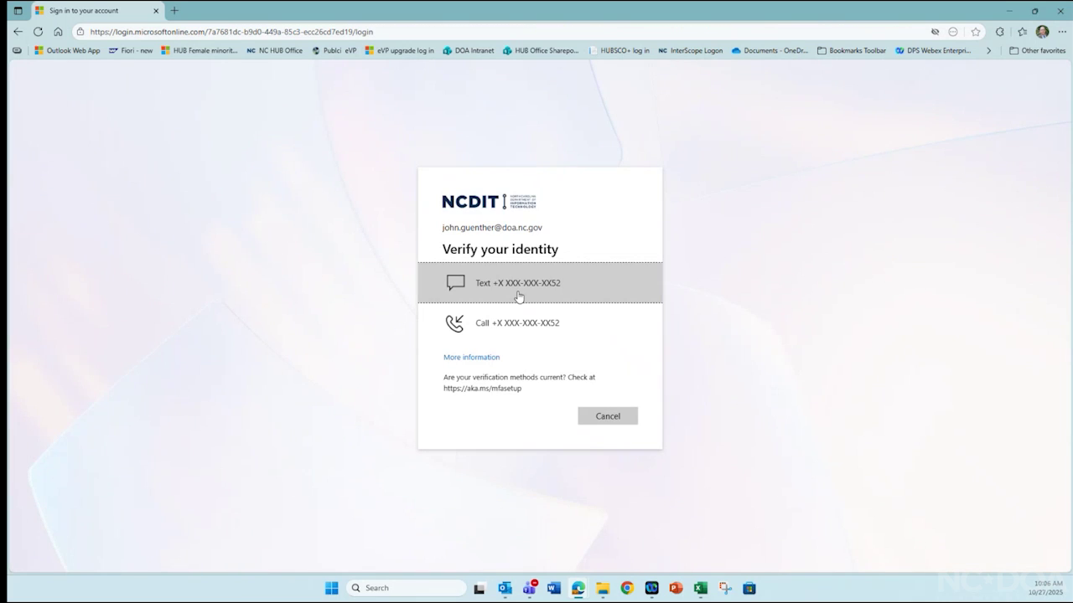
left_click(519, 293)
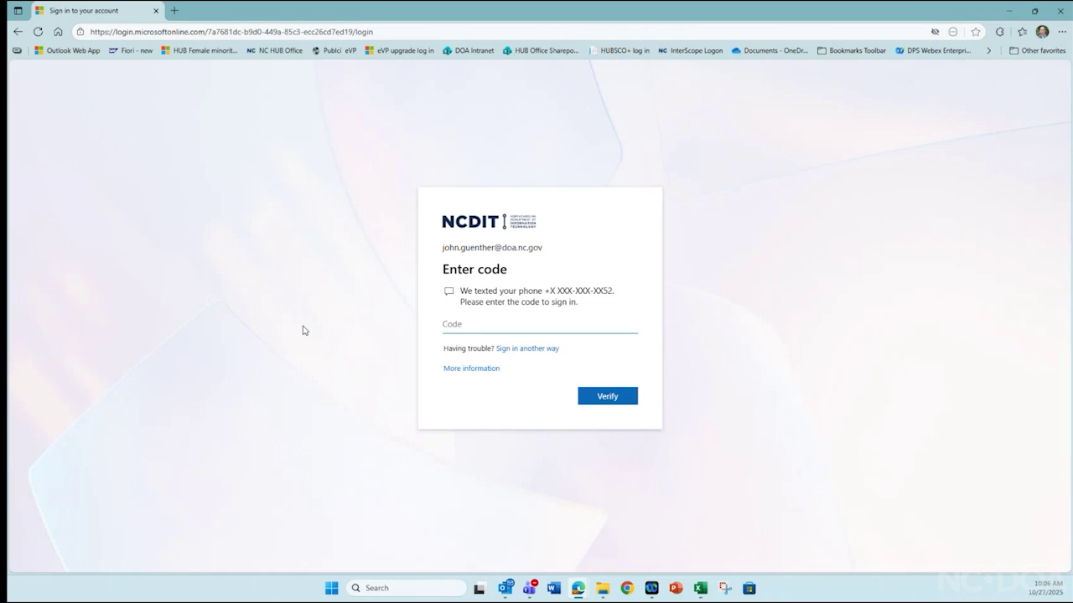
Enter the texted verification code and verify to return to the HUB Dashboard
left_click(605, 396)
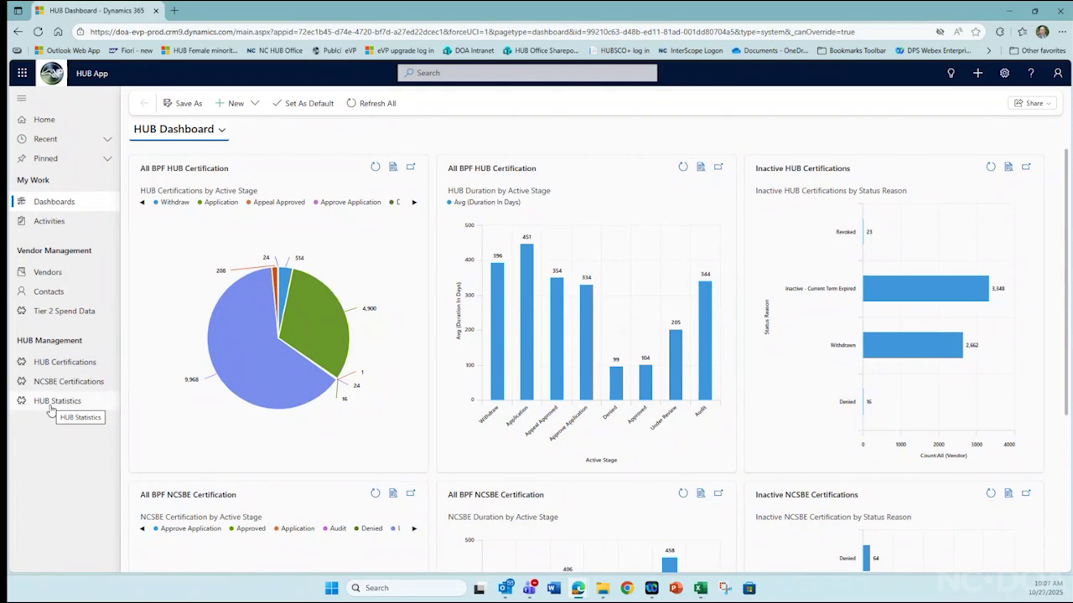
Open HUB Statistics and switch to the 'HUB Statistics Data Aggregate Report Previous Fiscal Year(s) JG' view
left_click(57, 402)
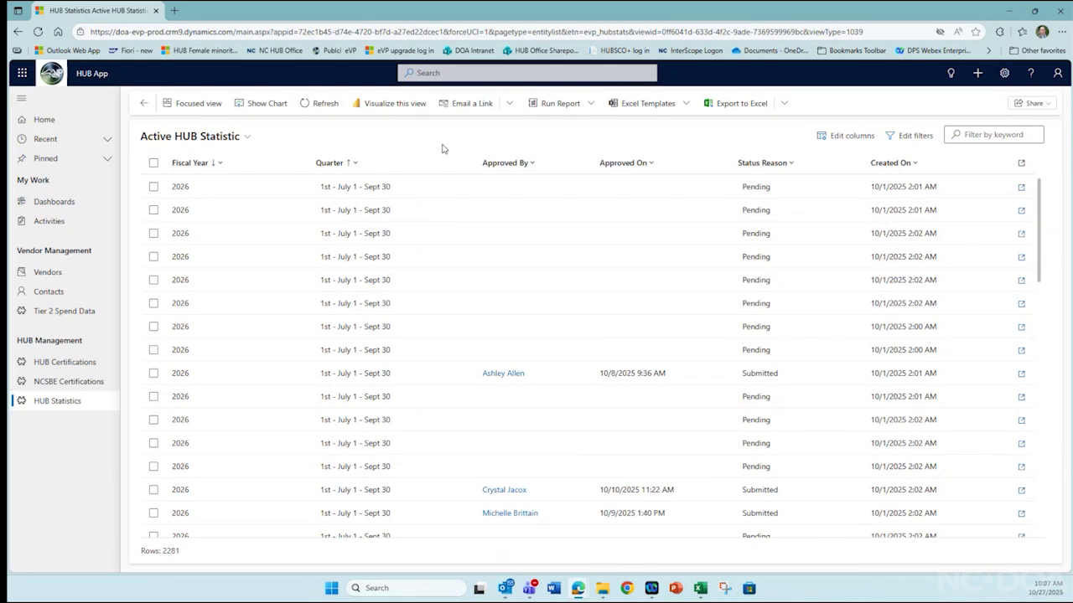
left_click(248, 139)
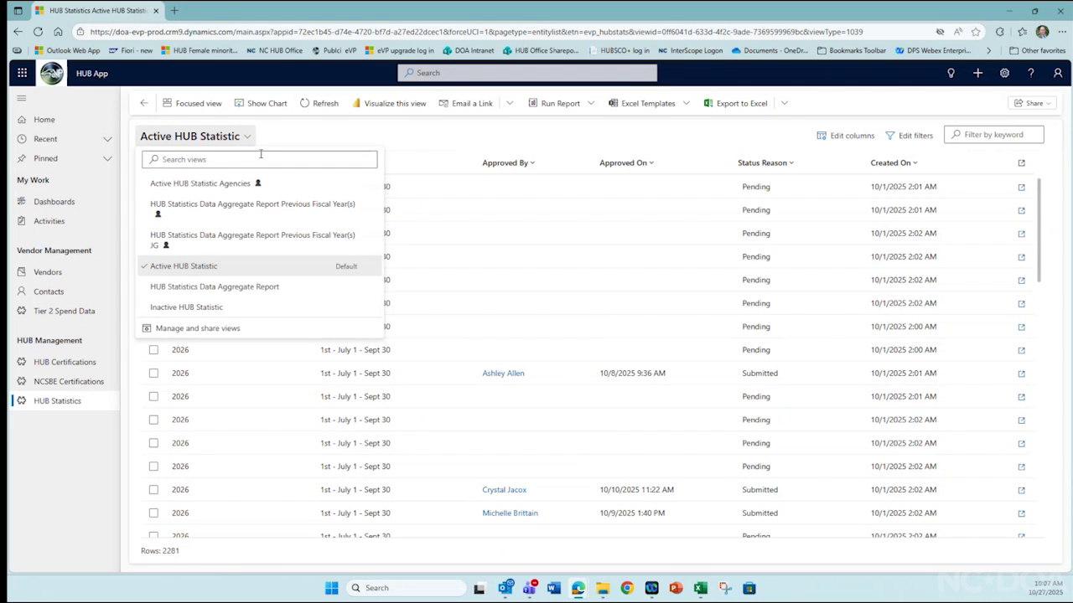
left_click(261, 242)
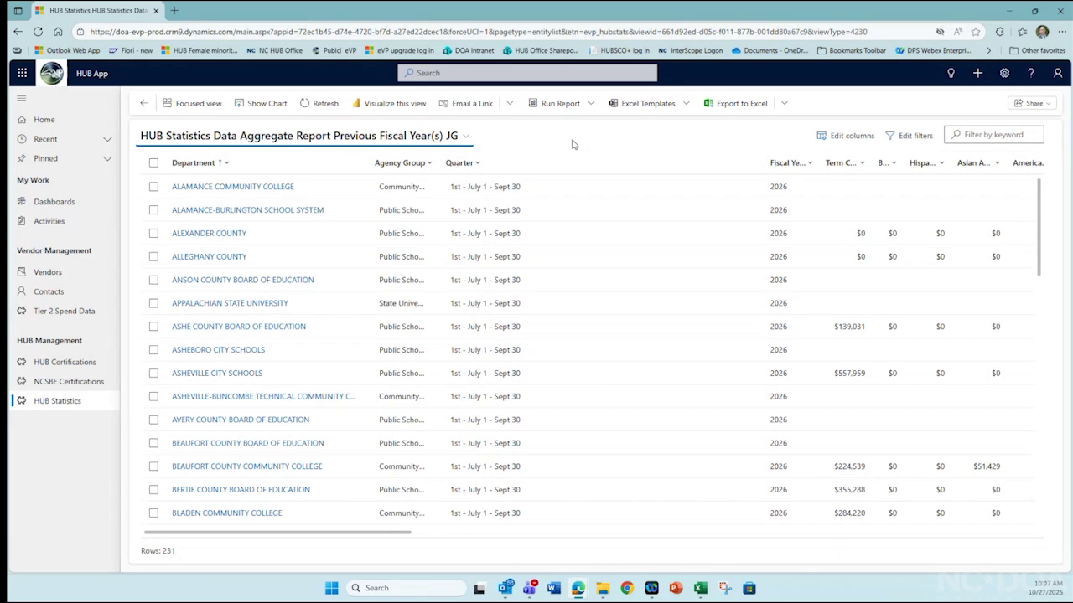
Filter the Agency Group column to Supporting Agencies, leaving 18 rows
left_click(431, 171)
left_click(415, 245)
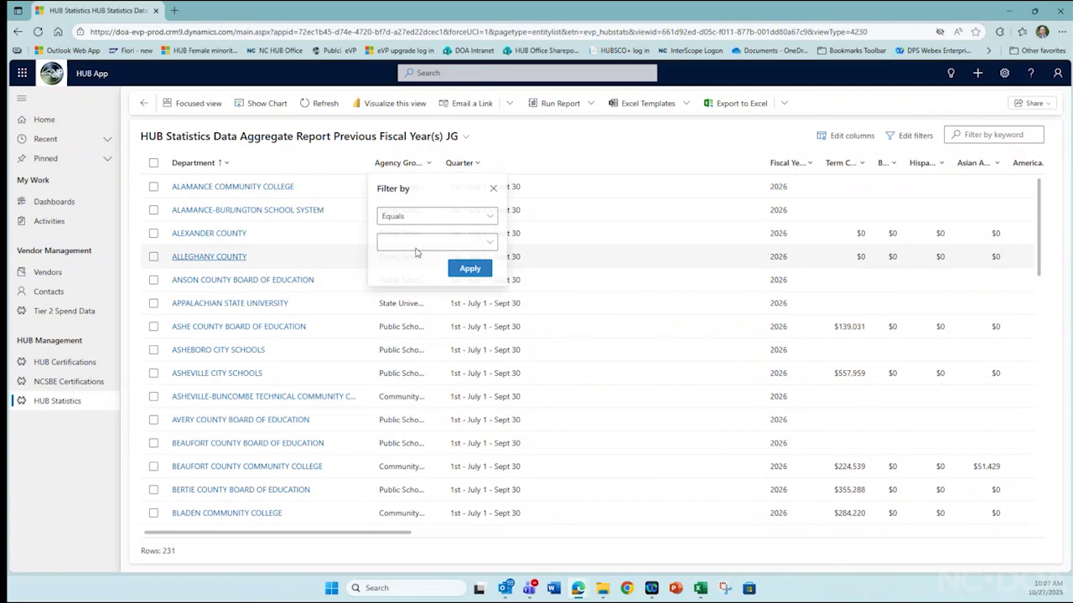
left_click(416, 244)
left_click(410, 361)
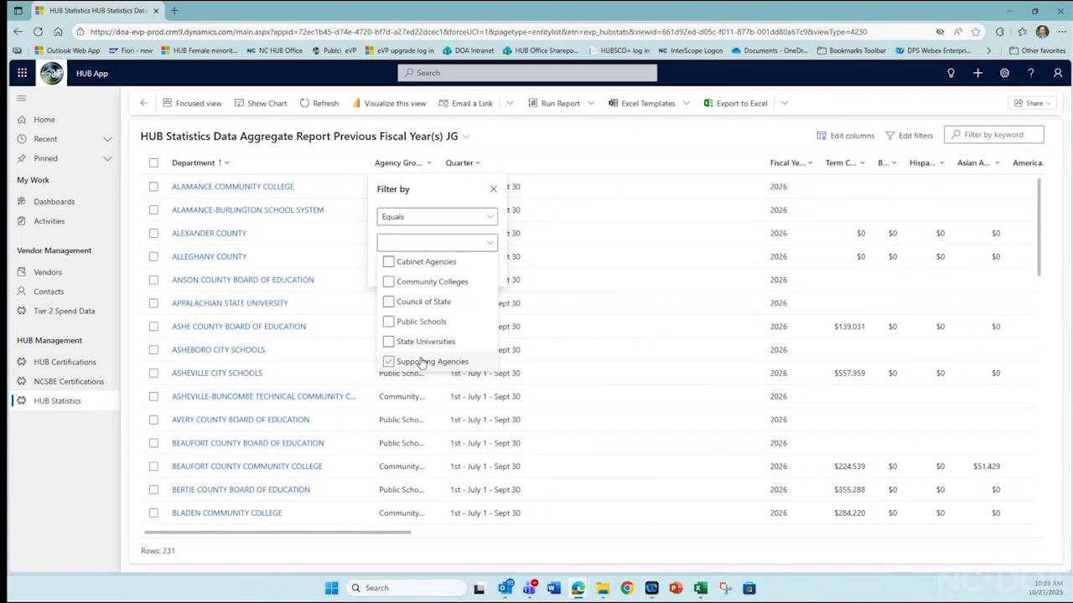
left_click(446, 190)
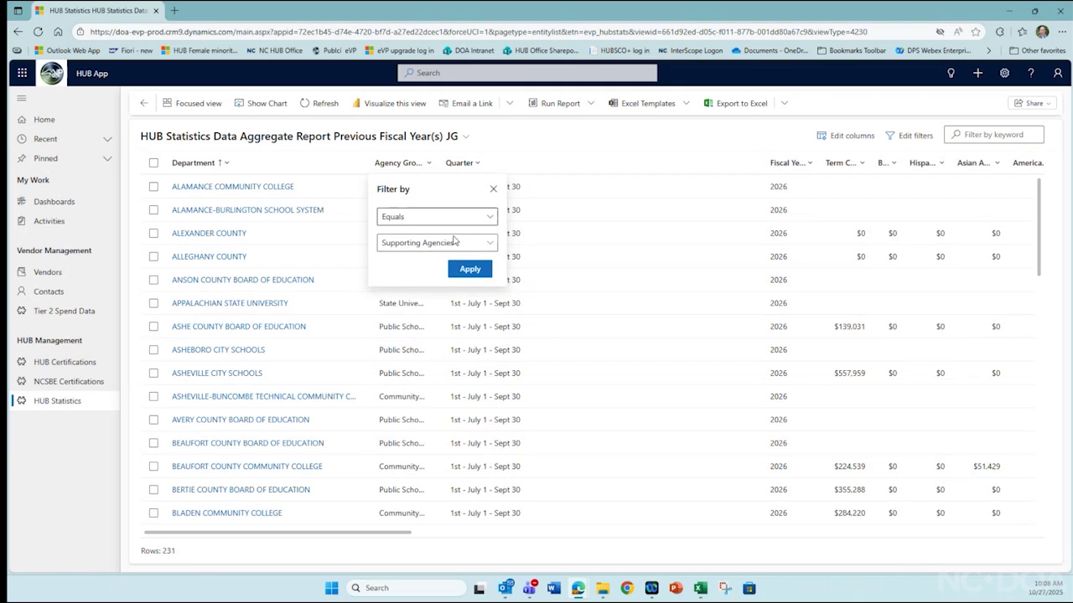
left_click(469, 273)
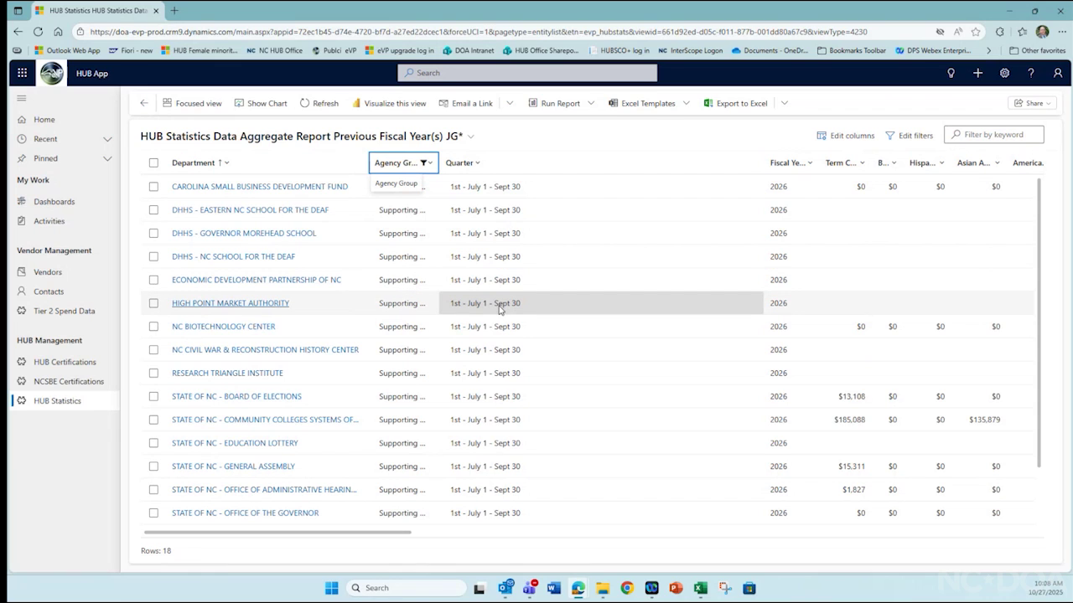
Begin a Department filter search for 'econo', then cancel it without applying
left_click(228, 163)
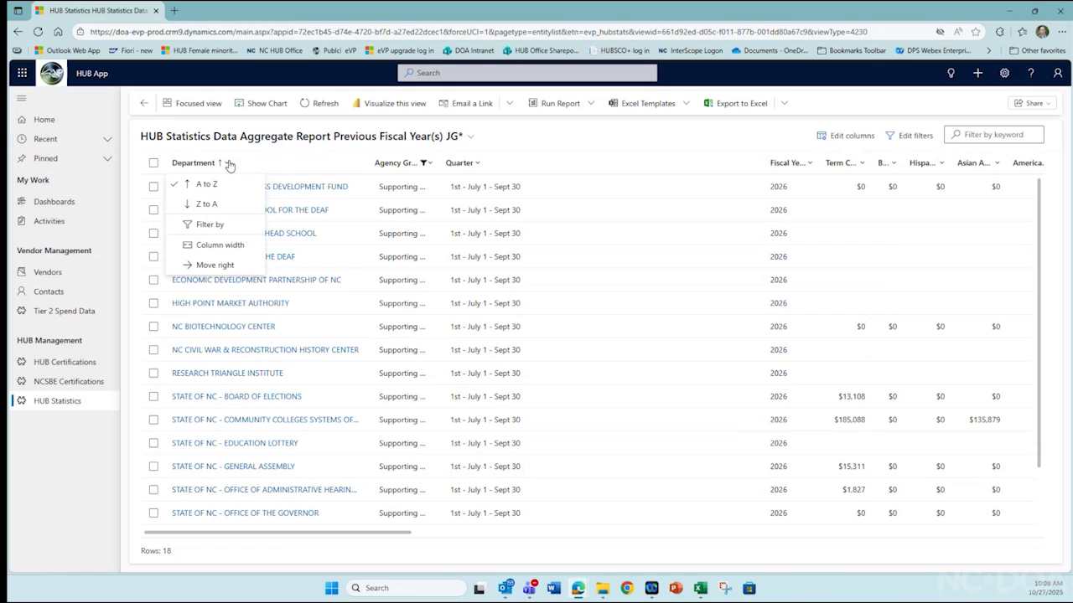
left_click(216, 225)
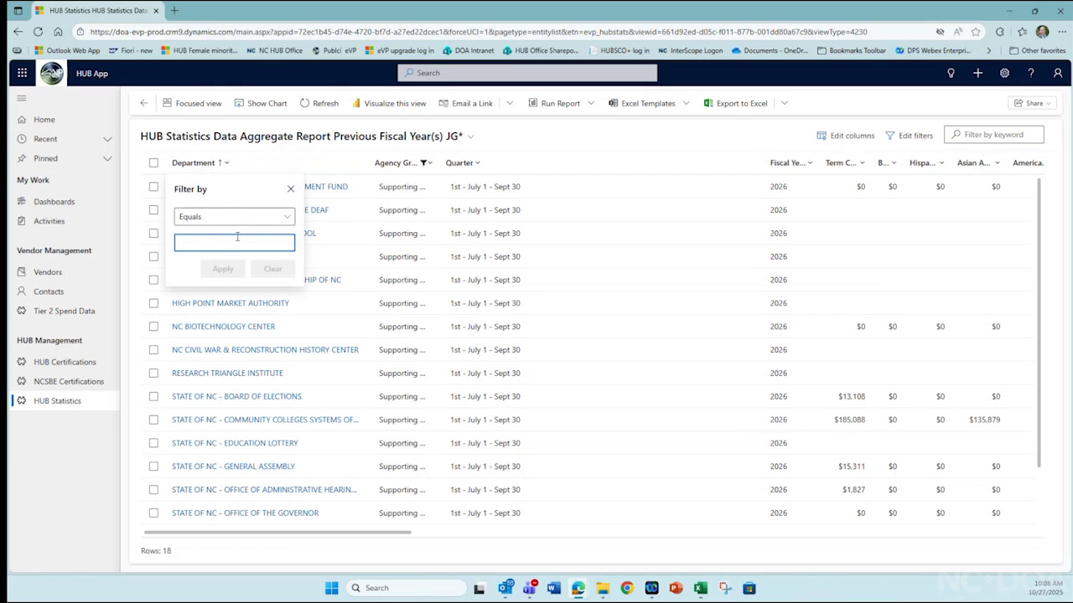
type("econo")
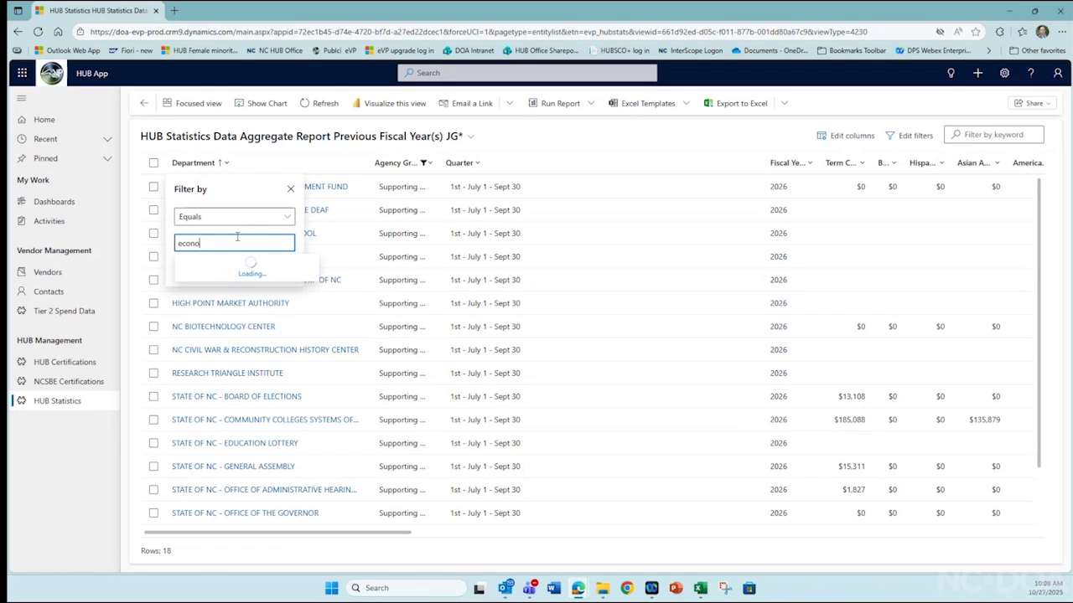
key("BackSpace")
key("BackSpace")
key("BackSpace")
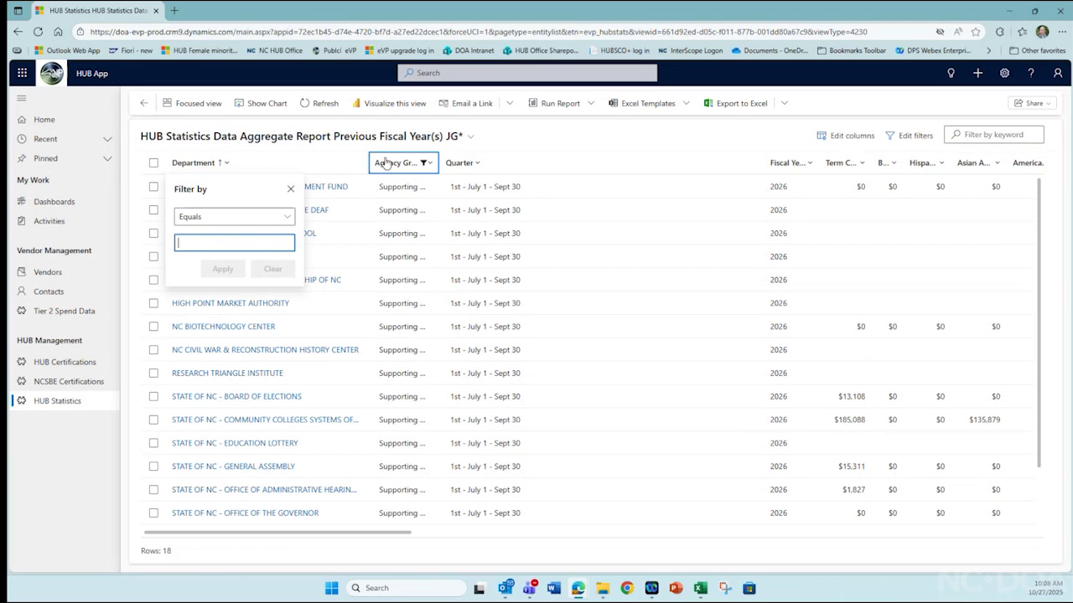
left_click(525, 145)
key("Escape")
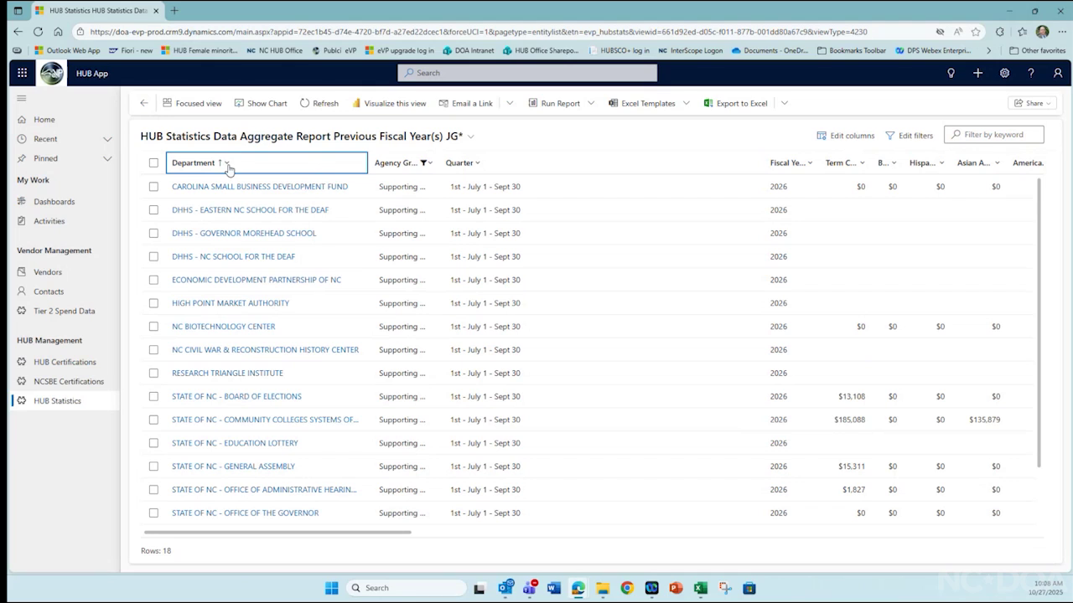
Filter Department to ECONOMIC DEVELOPMENT PARTNERSHIP OF NC by searching 'econ'
left_click(226, 167)
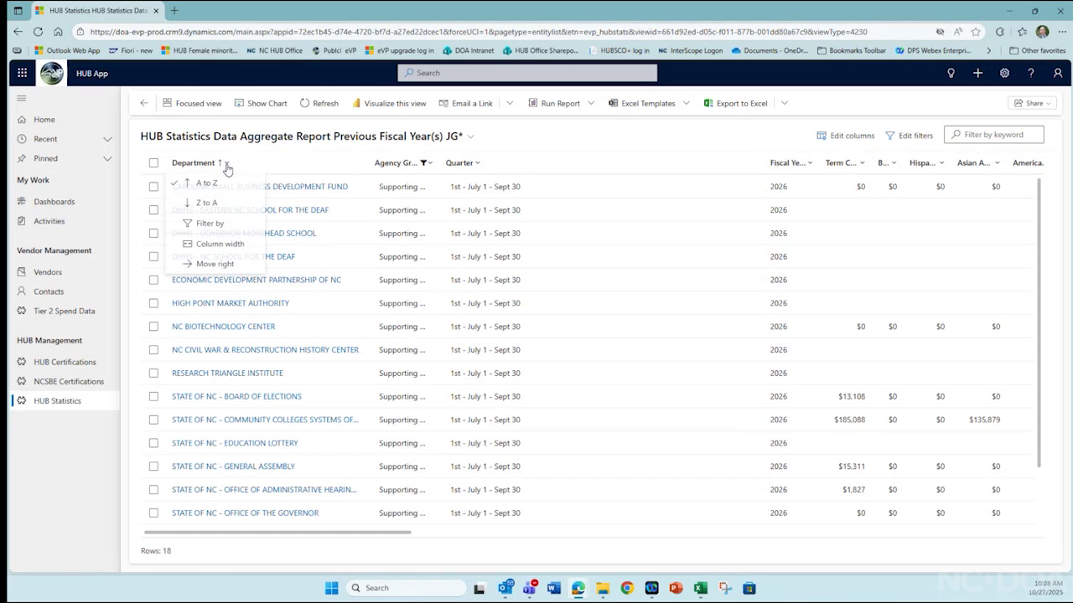
left_click(220, 227)
type("e")
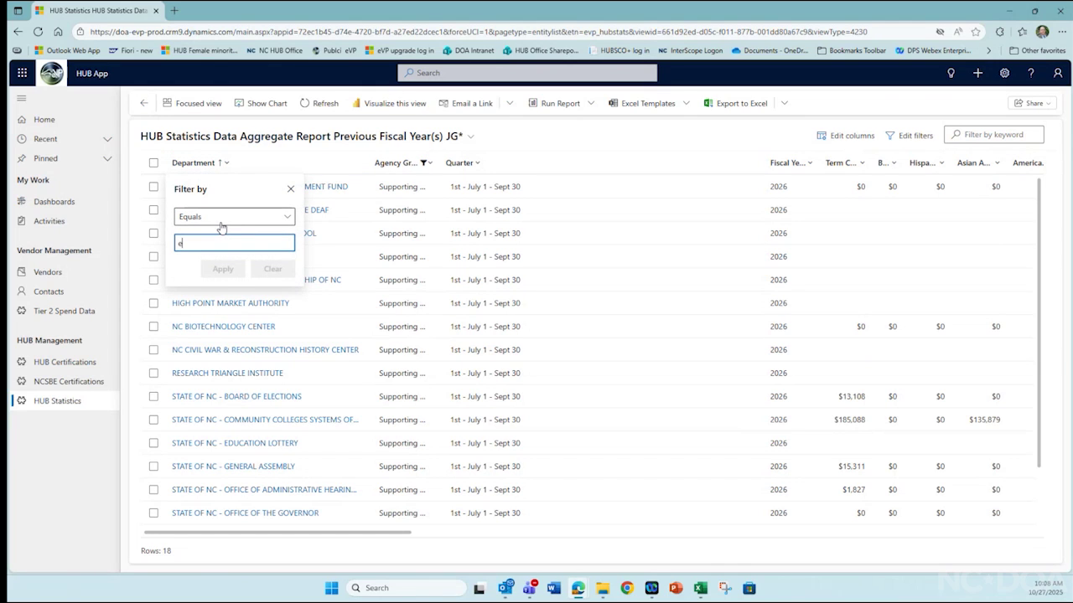
type("con")
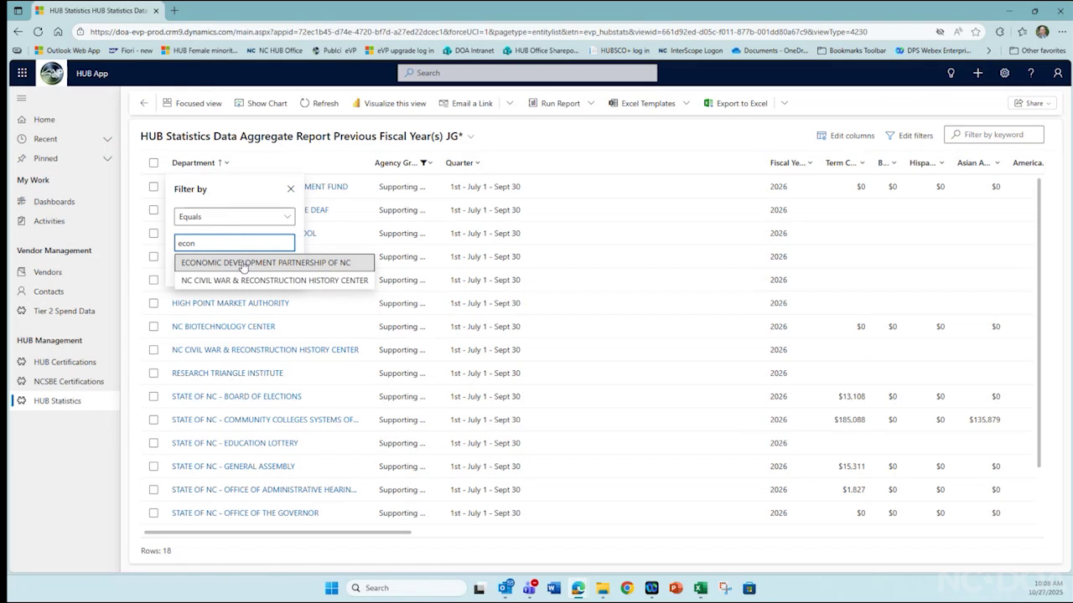
left_click(236, 267)
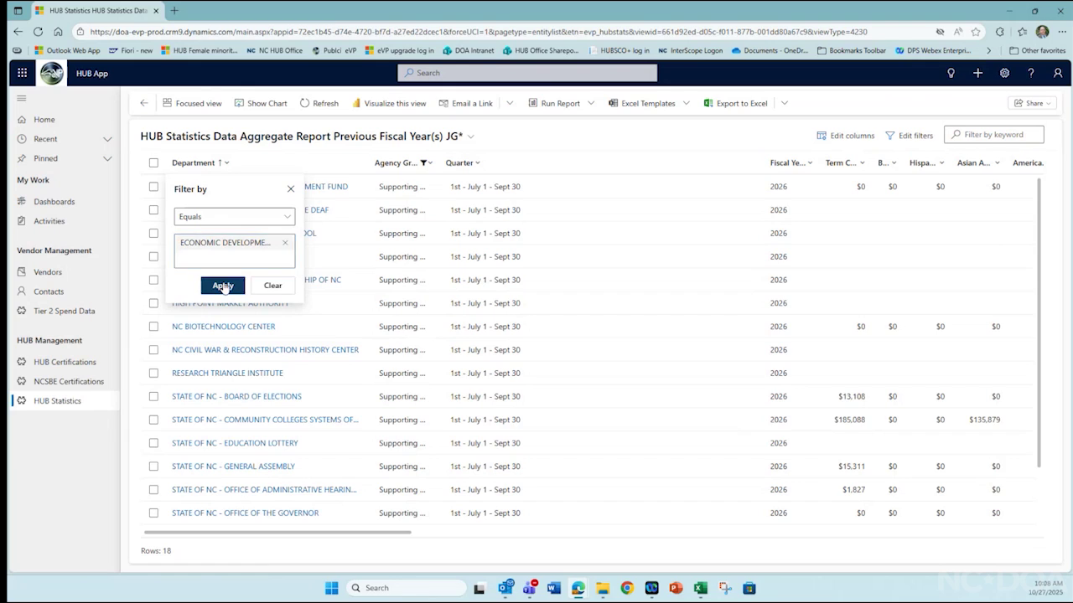
left_click(223, 287)
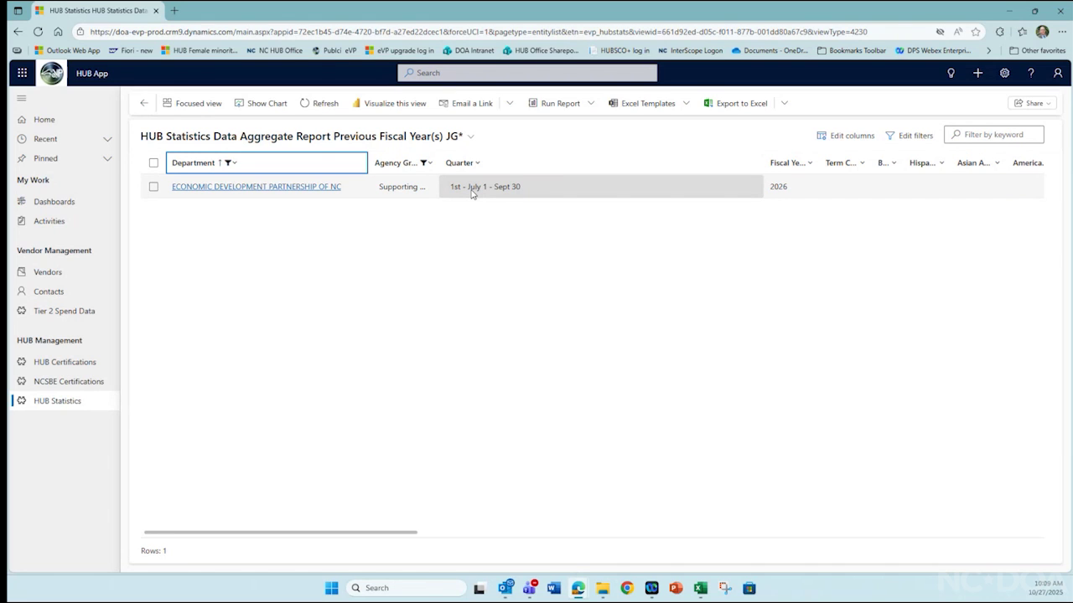
Open the ECONOMIC DEVELOPMENT PARTNERSHIP OF NC FY2026 Q1 record and scroll through its fields
double_click(472, 192)
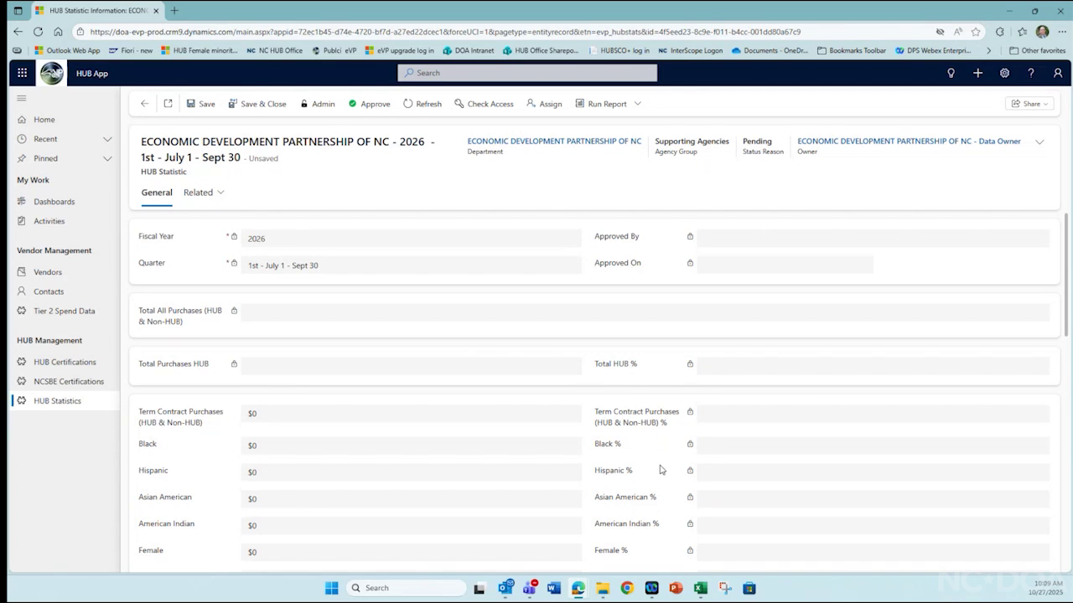
scroll(667, 469, "down", 1)
scroll(654, 468, "up", 1)
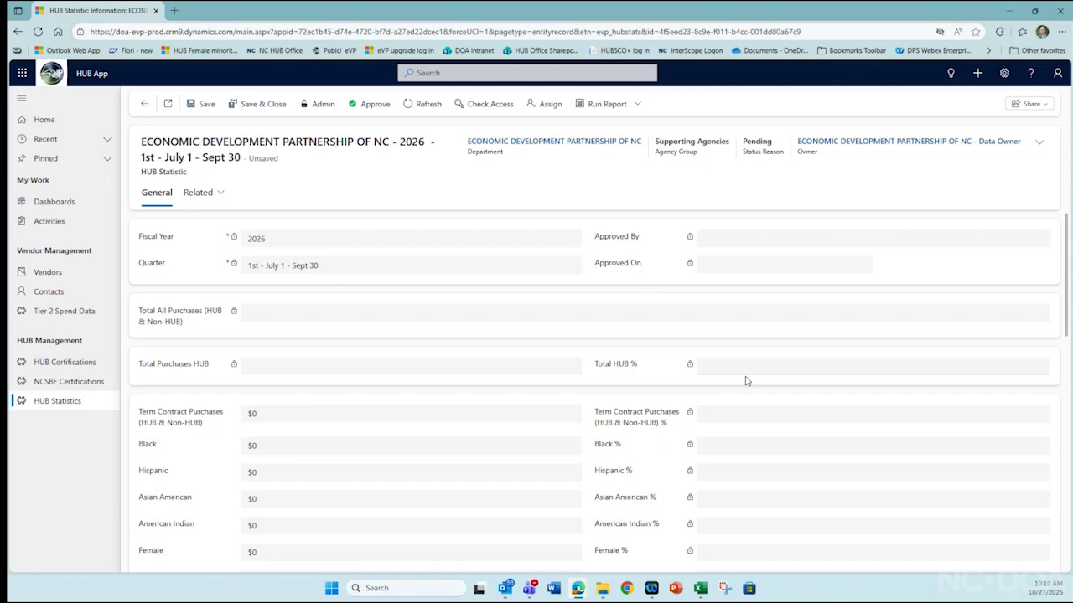
scroll(319, 383, "down", 2)
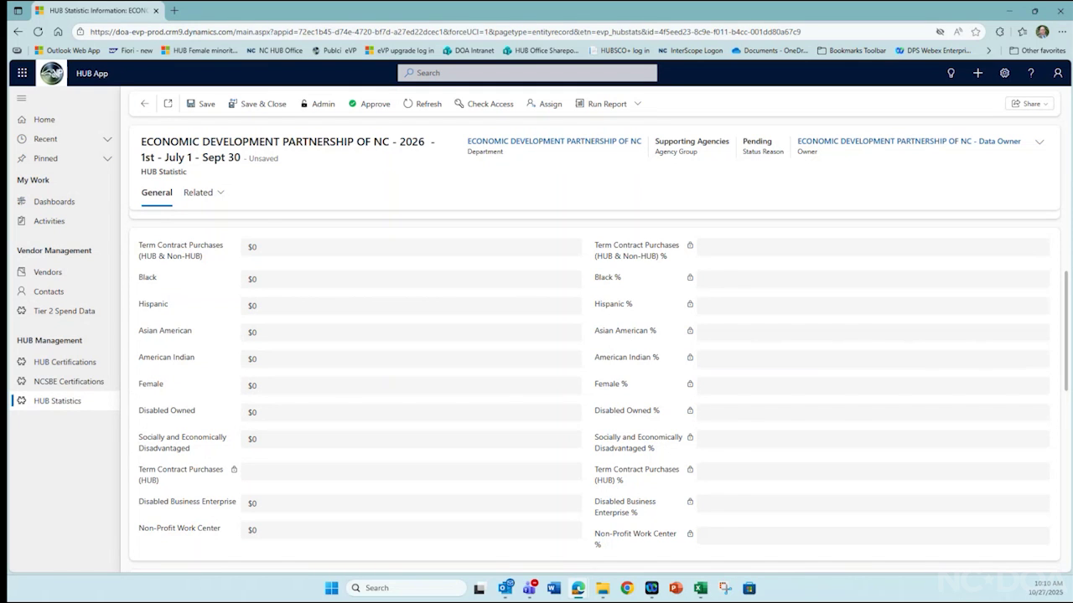
Restore the browser window, dock it in the top-left corner and stretch it taller
key("super+d")
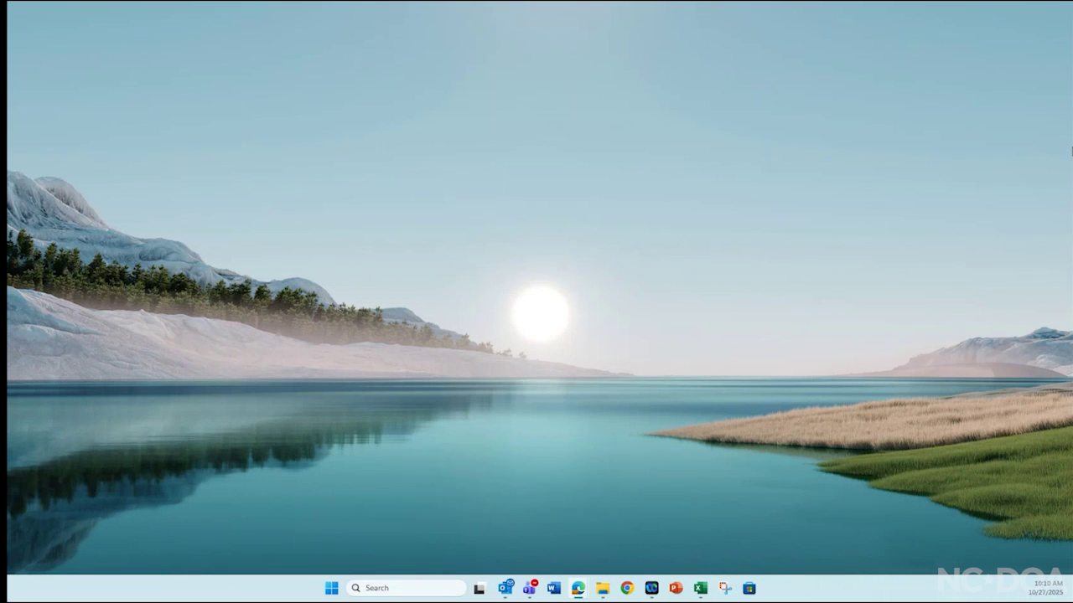
key("super+d")
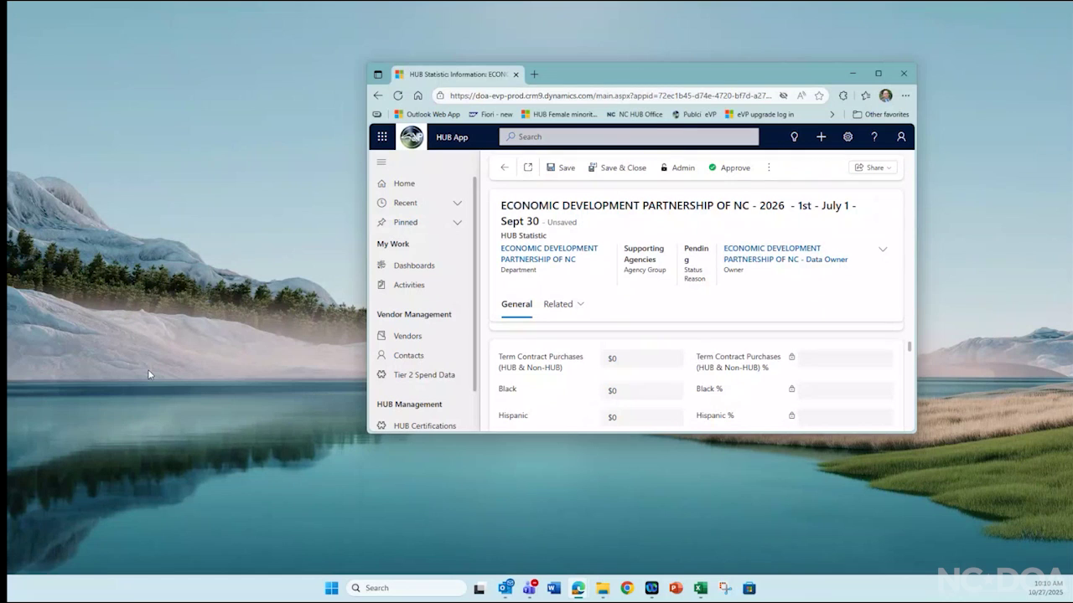
left_click_drag(669, 69, 573, 63)
left_click(774, 66)
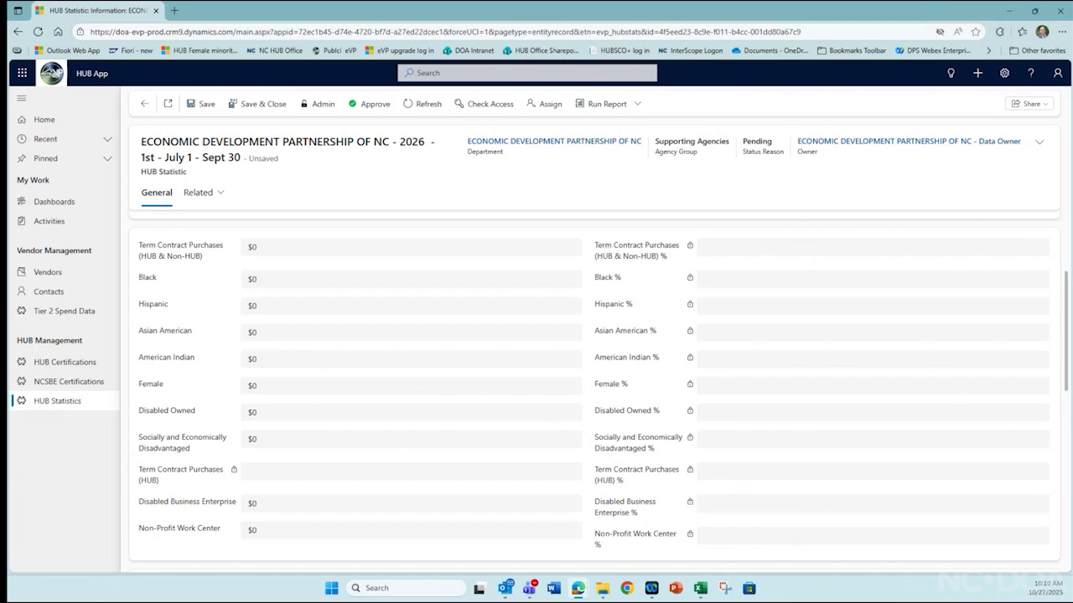
key("super+d")
key("super+d")
left_click(1034, 12)
left_click_drag(545, 66, 298, 20)
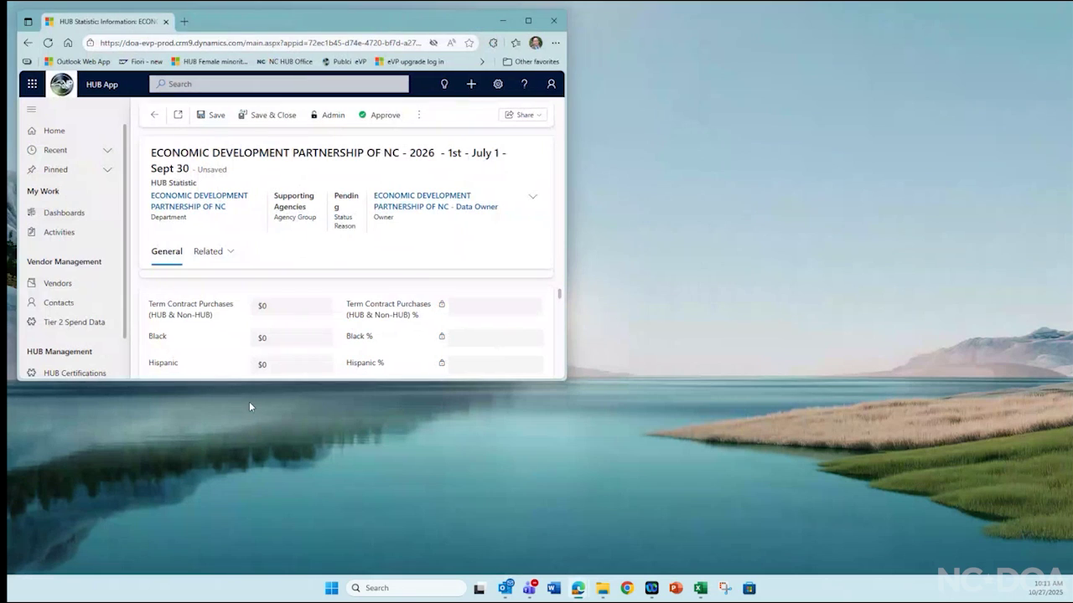
left_click_drag(242, 379, 241, 567)
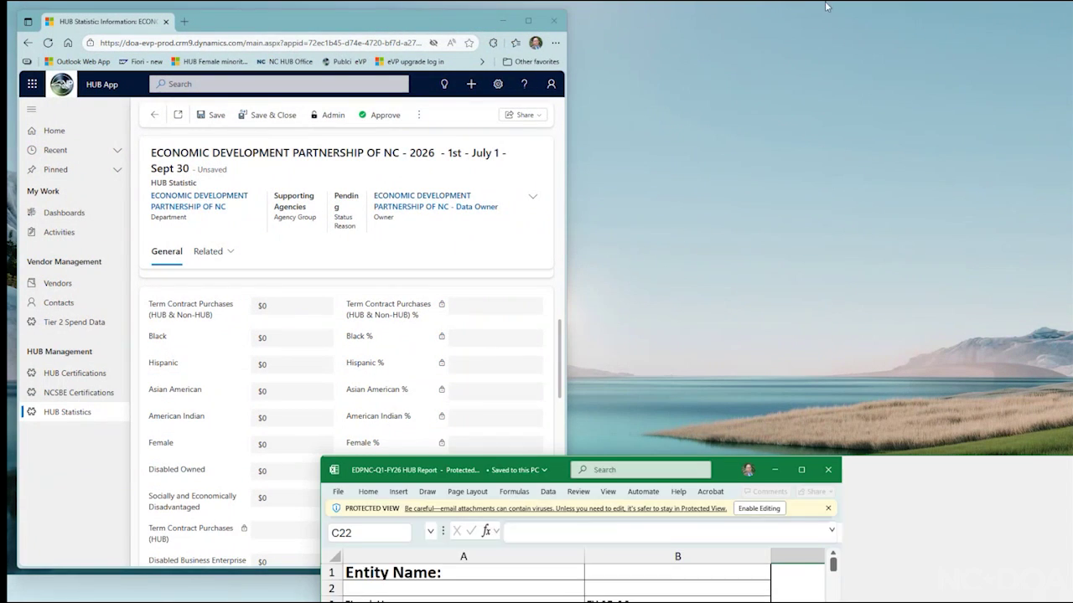
Dock the EDPNC-Q1-FY26 HUB Report top-right, lengthen it, and select empty Term Contract cells B9:B21
left_click_drag(775, 7, 858, 20)
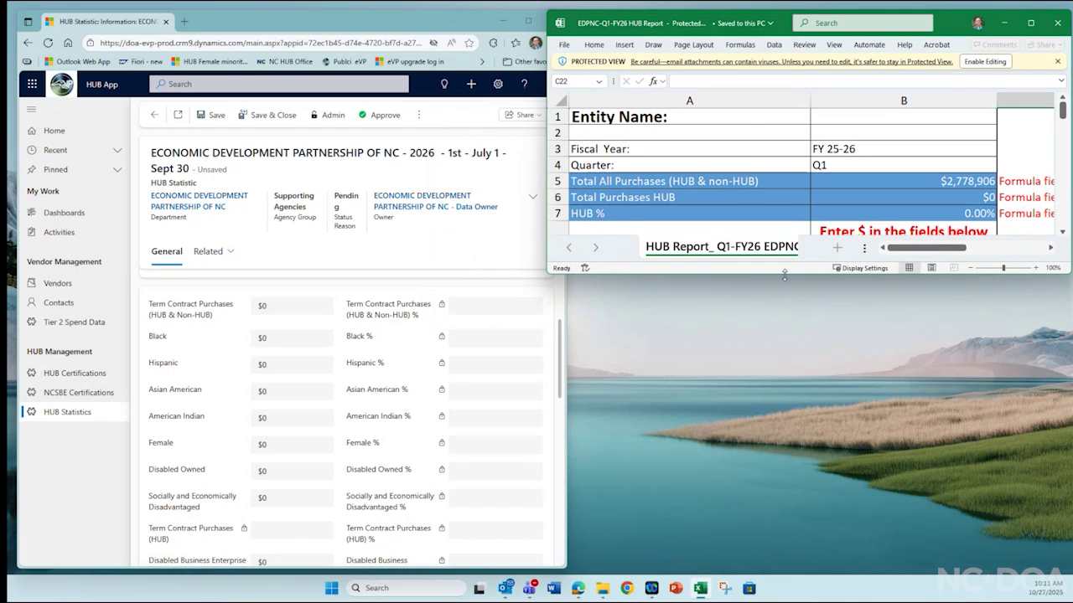
left_click_drag(787, 273, 779, 578)
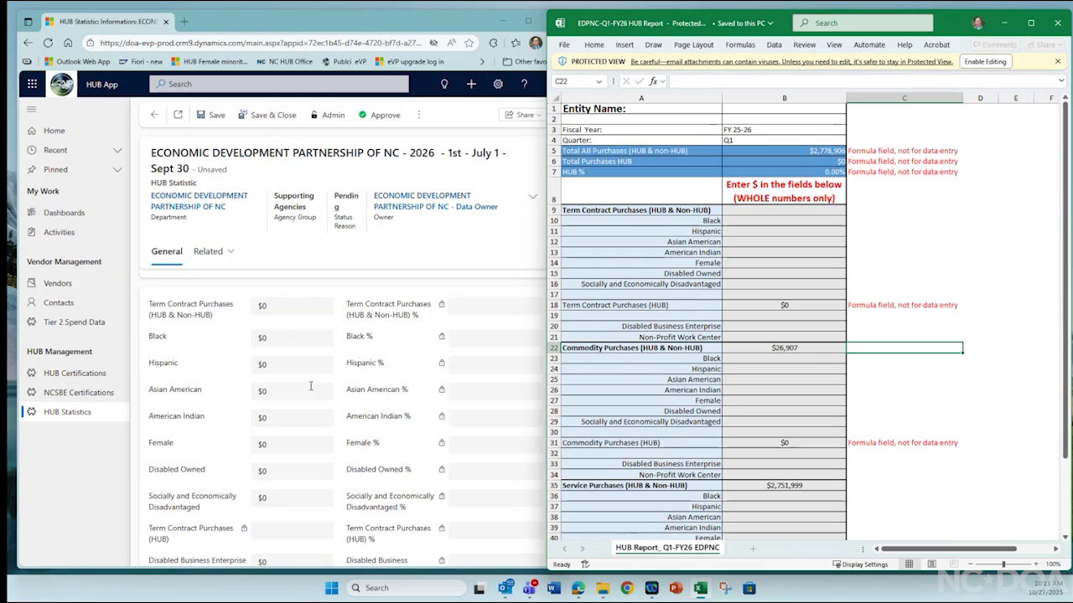
scroll(280, 396, "down", 1)
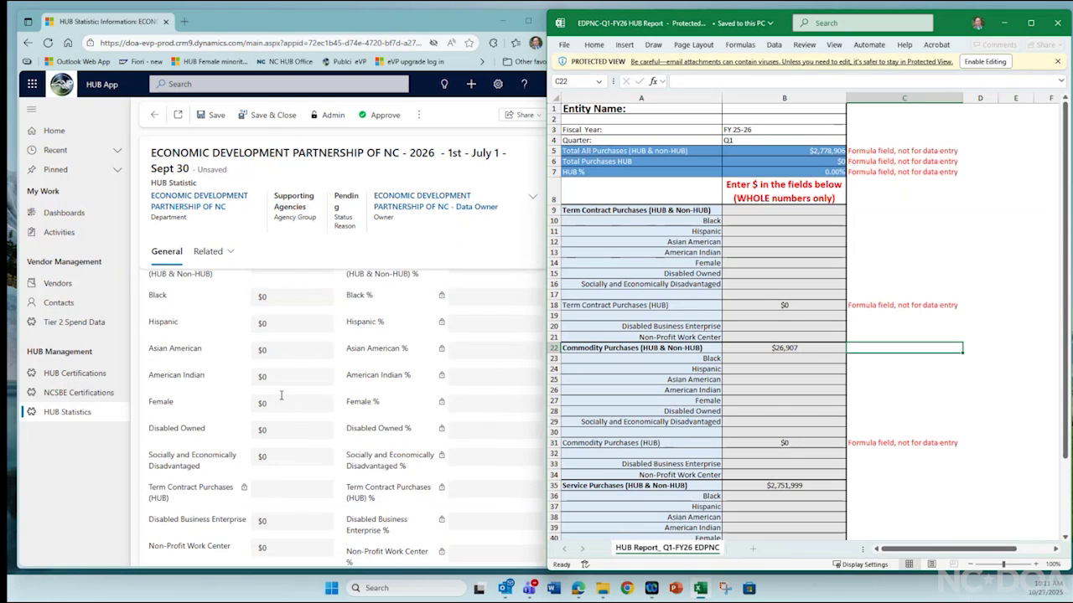
scroll(281, 395, "up", 3)
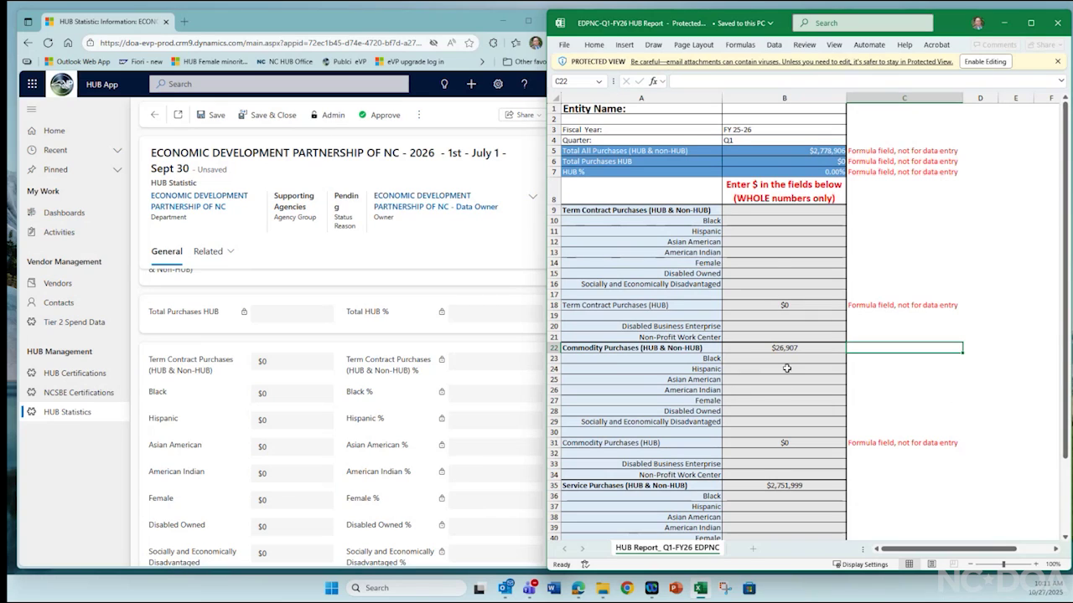
left_click_drag(758, 210, 763, 333)
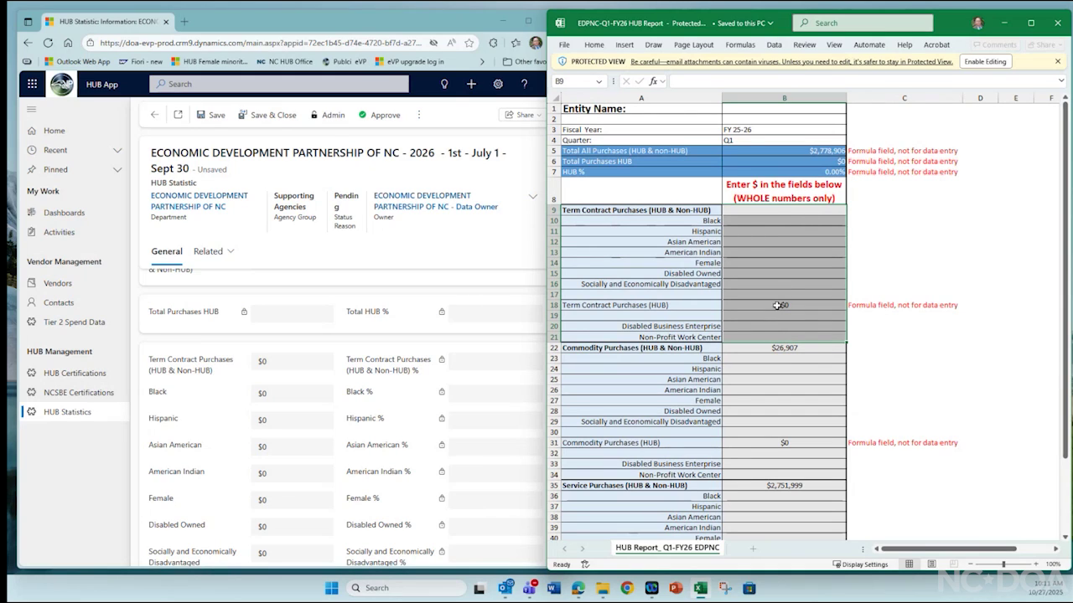
left_click(189, 399)
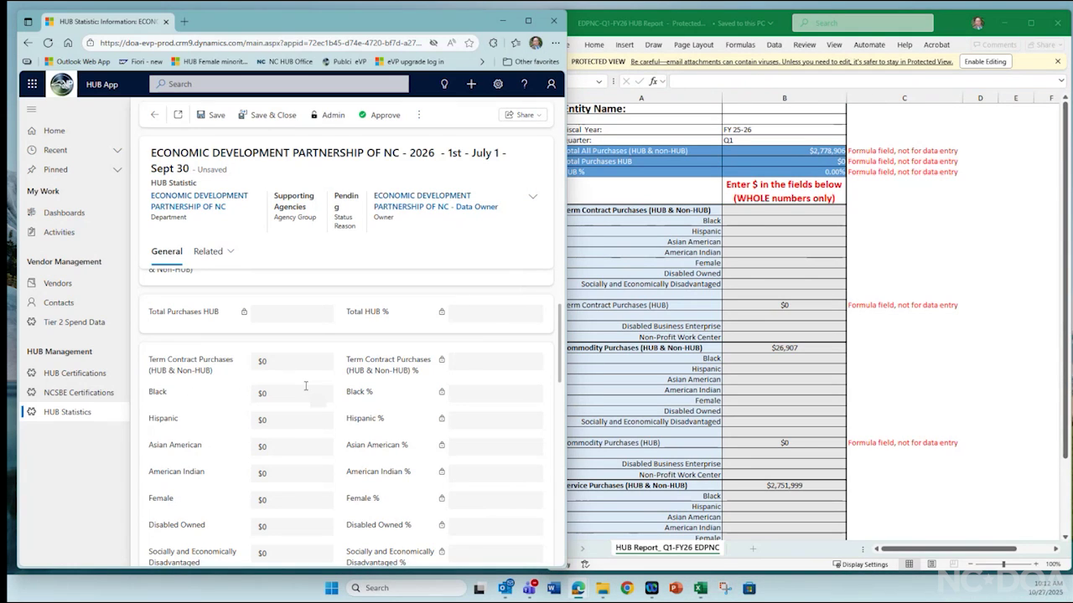
scroll(306, 387, "down", 1)
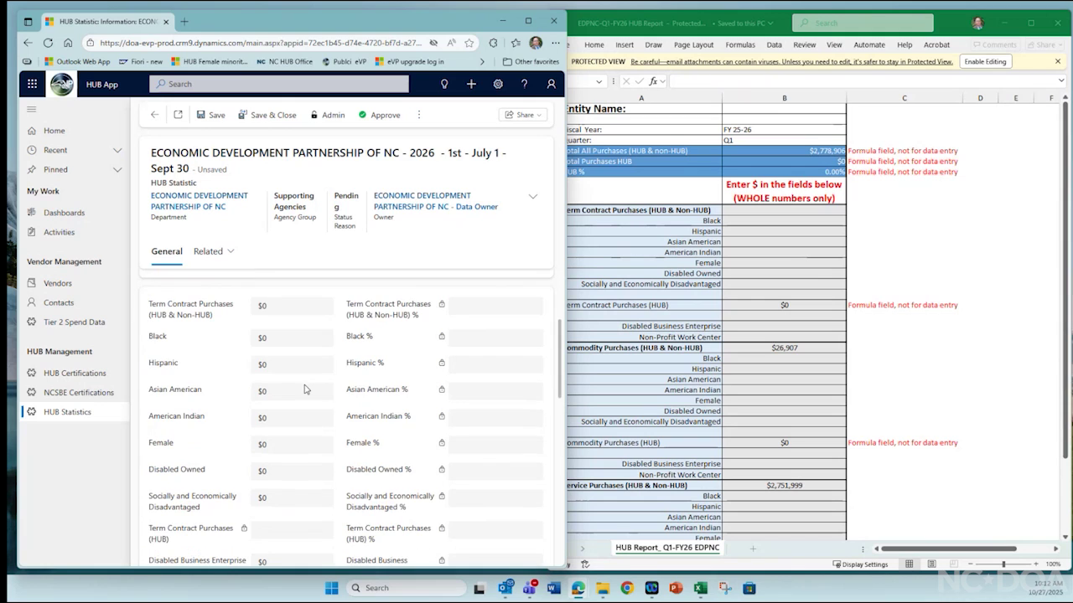
scroll(305, 385, "down", 1)
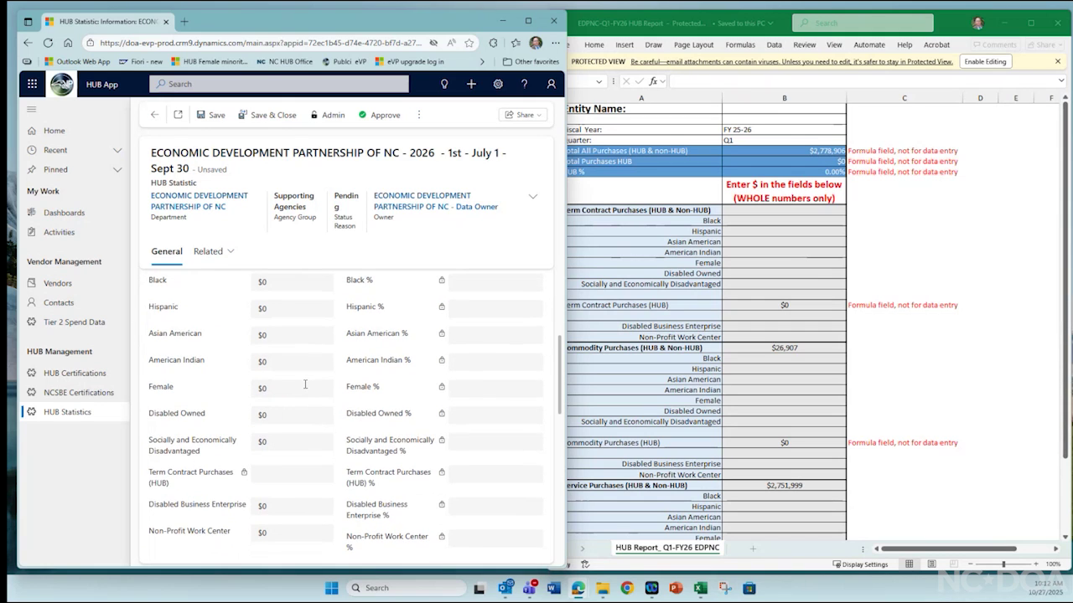
scroll(305, 388, "down", 2)
scroll(306, 387, "down", 1)
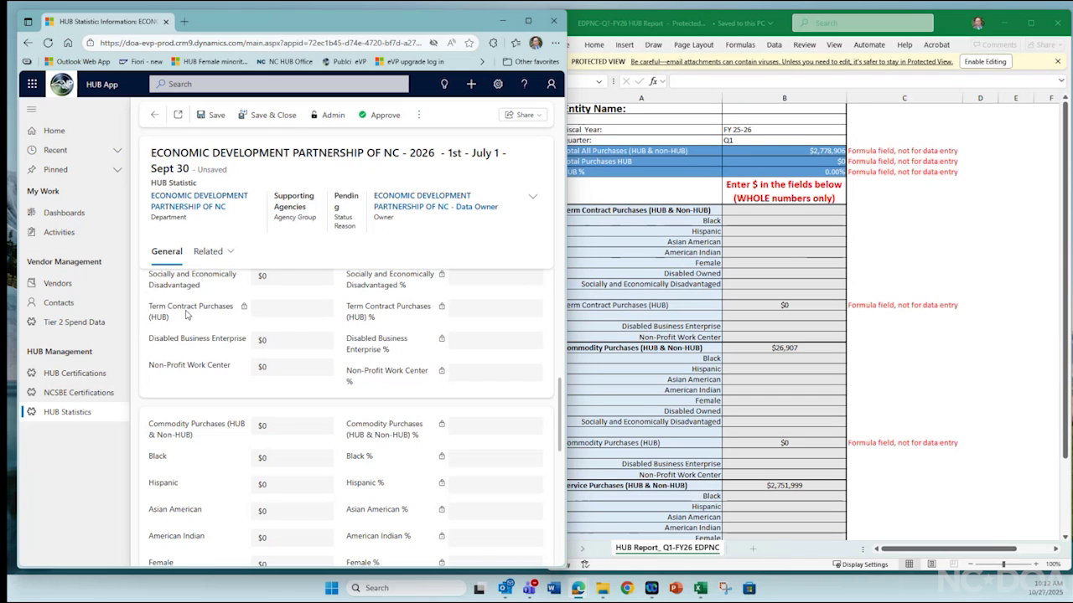
scroll(183, 369, "up", 4)
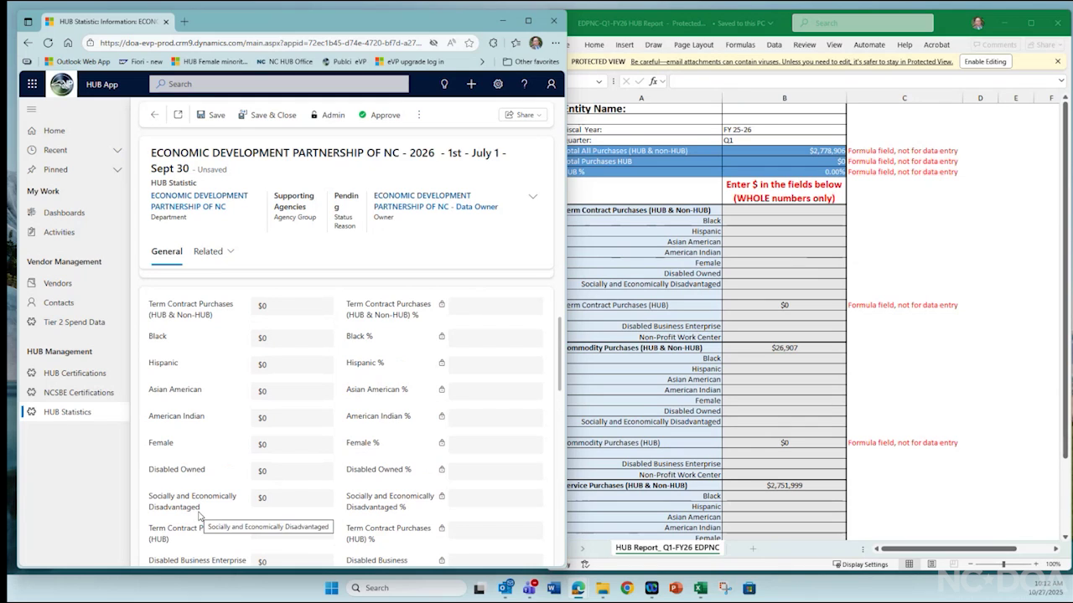
scroll(290, 467, "down", 2)
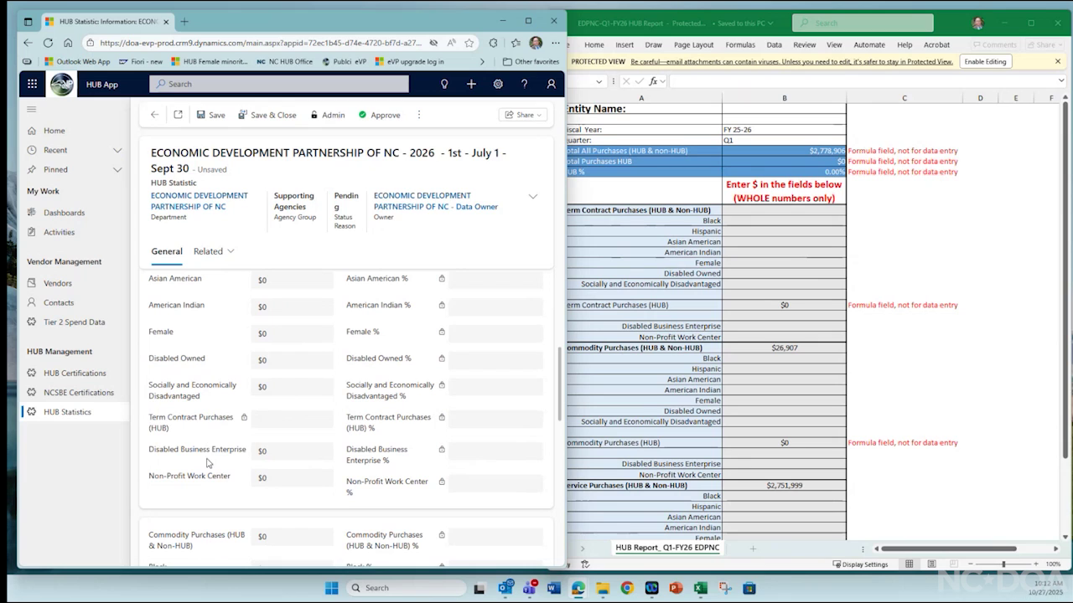
scroll(192, 455, "down", 3)
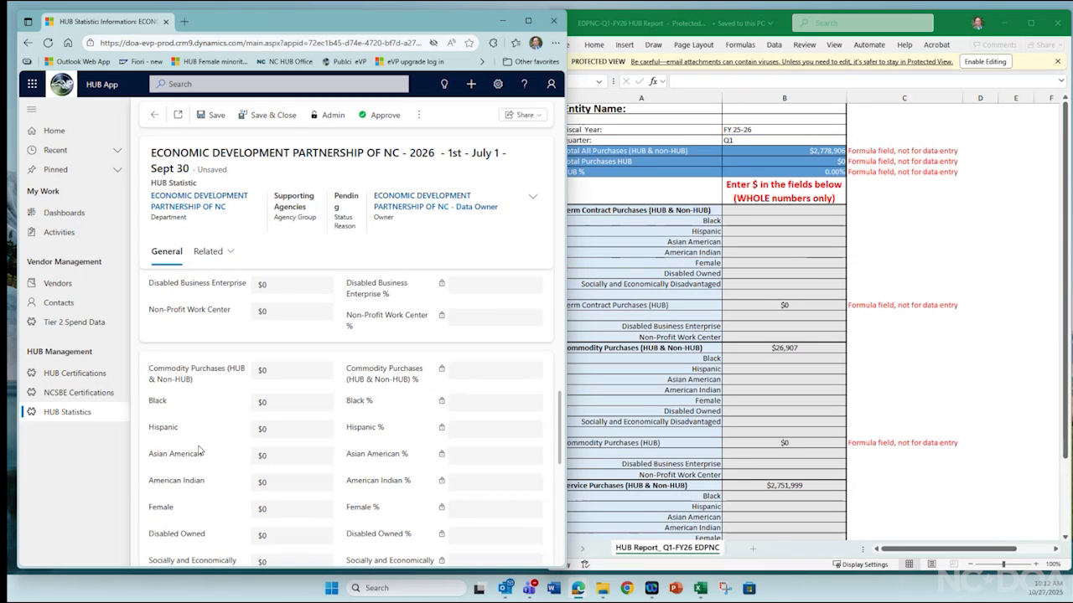
scroll(200, 453, "down", 1)
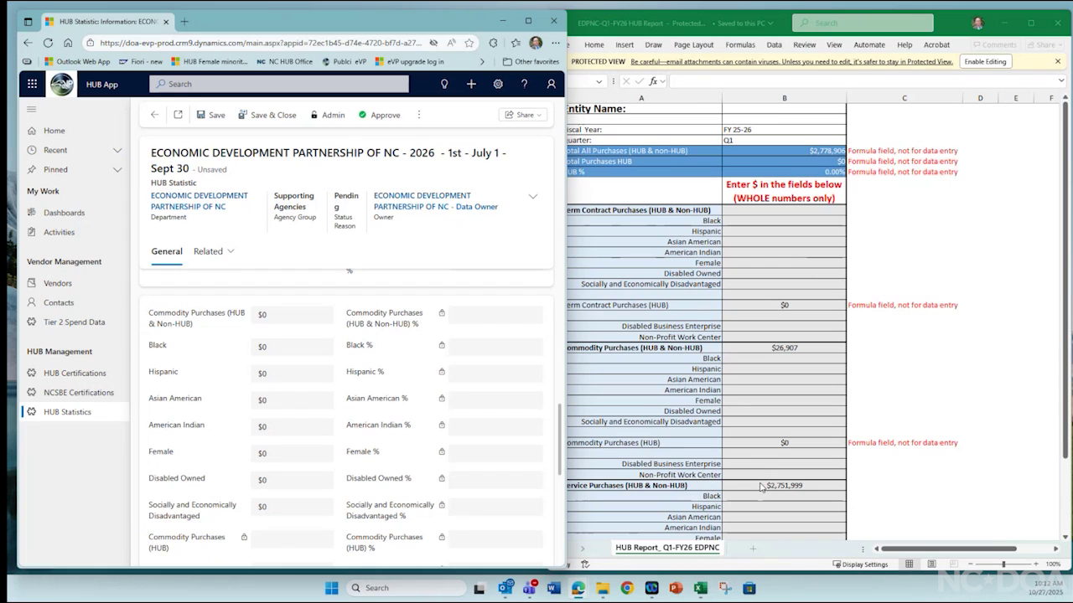
scroll(779, 494, "down", 1)
scroll(779, 495, "down", 2)
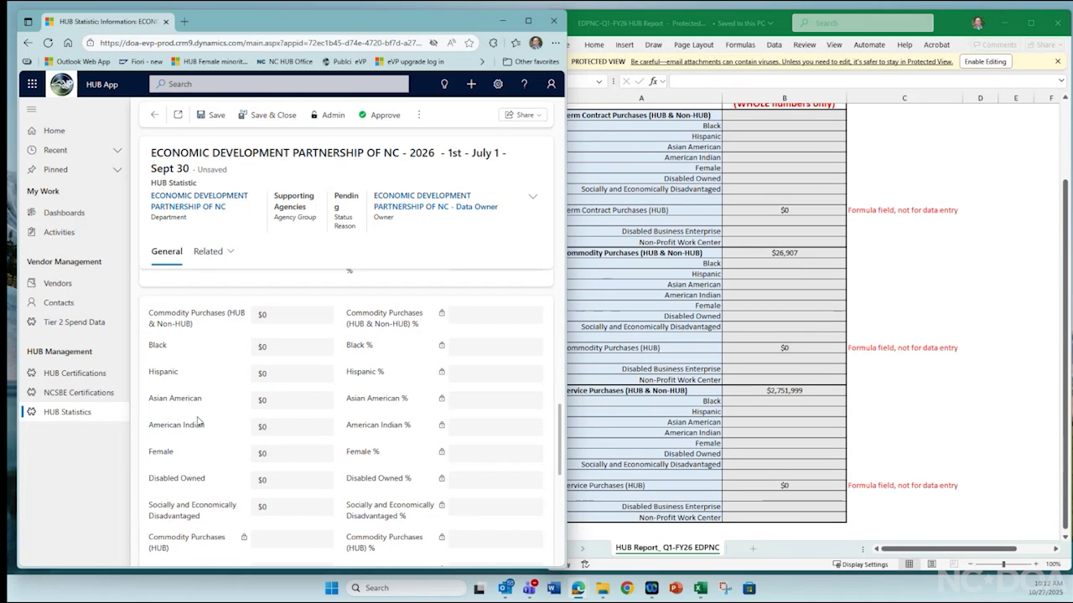
scroll(205, 414, "up", 2)
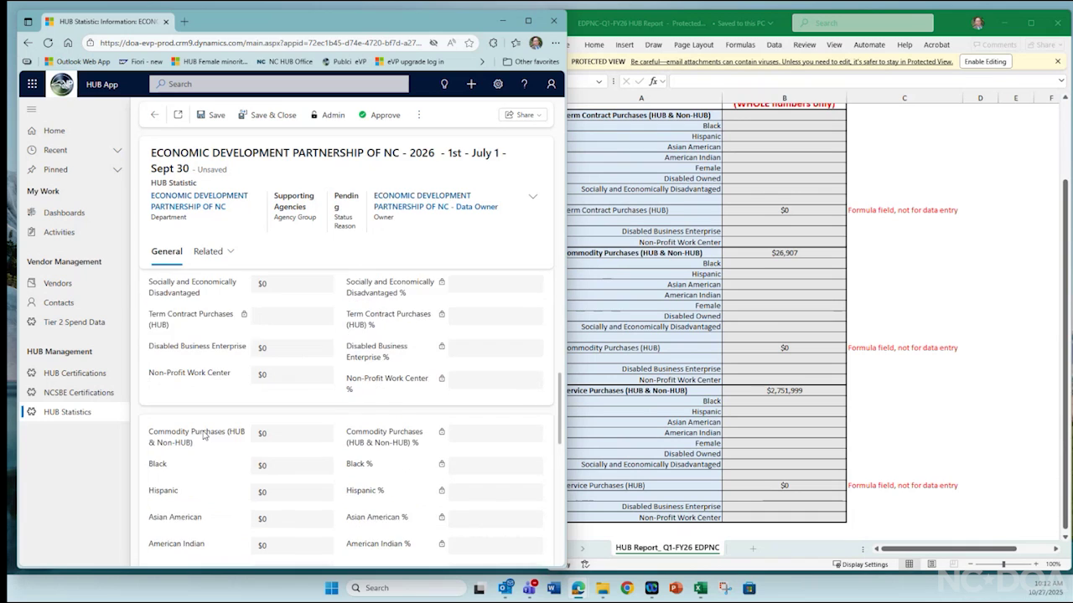
scroll(205, 434, "up", 4)
scroll(234, 369, "down", 2)
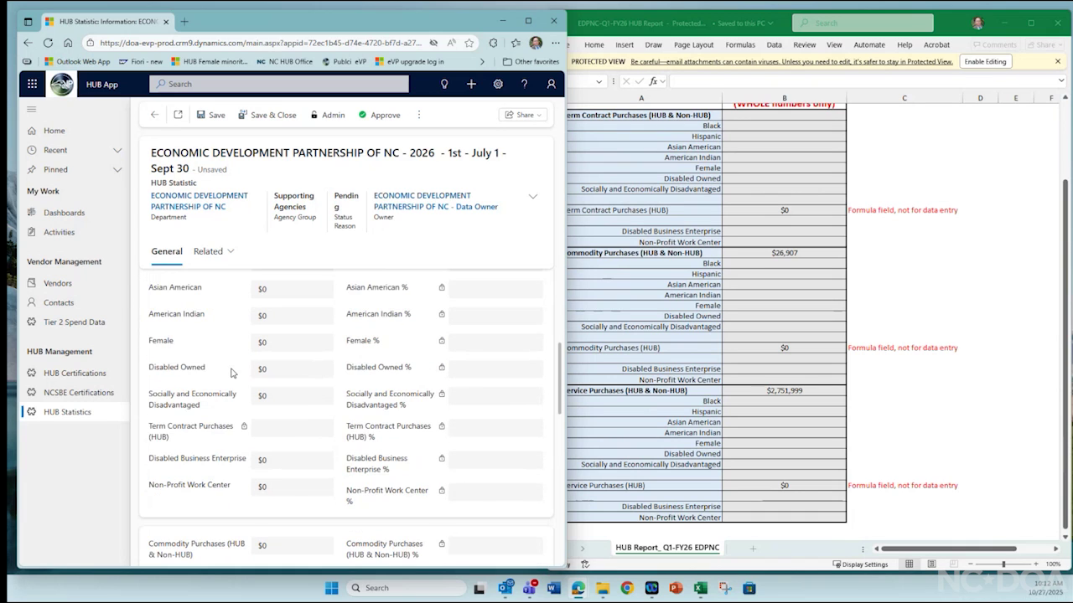
scroll(231, 373, "down", 4)
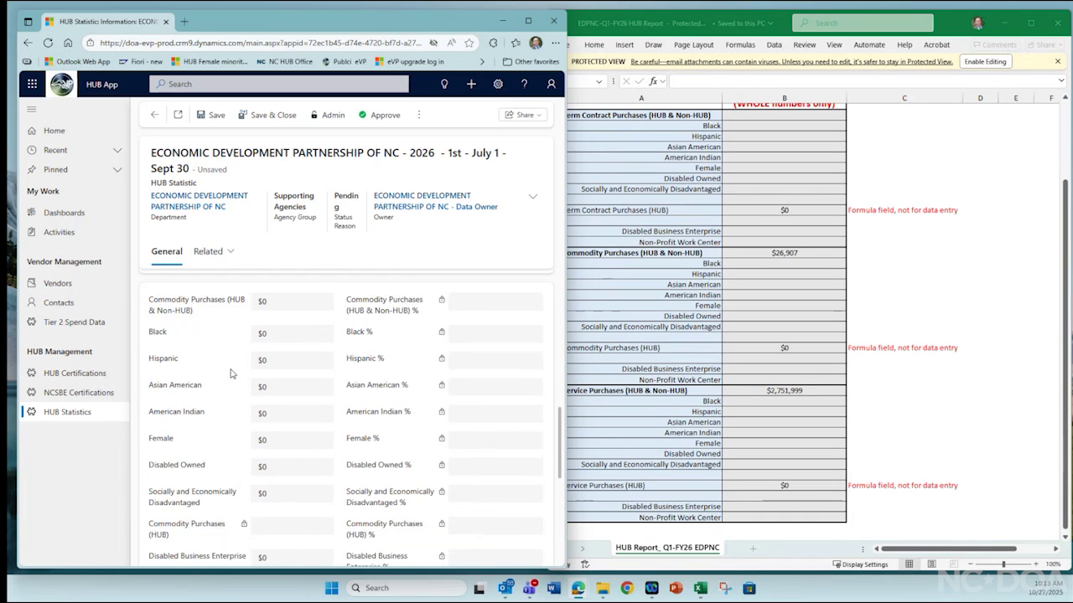
scroll(232, 372, "down", 1)
scroll(231, 368, "up", 1)
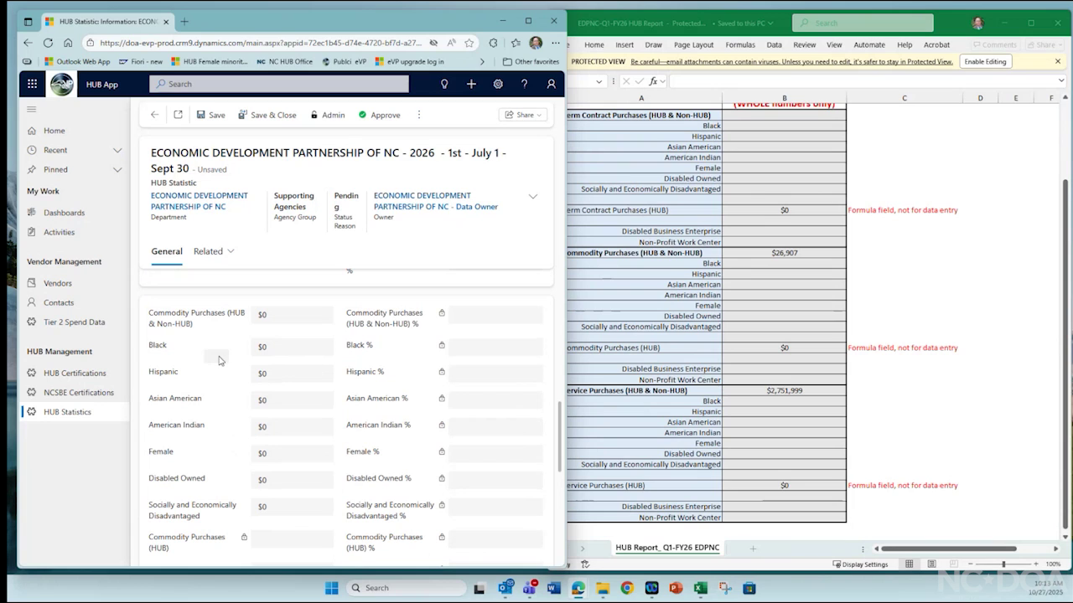
Copy the $26,907 total from B22 into the Commodity Purchases (HUB & Non-HUB) field
left_click(807, 346)
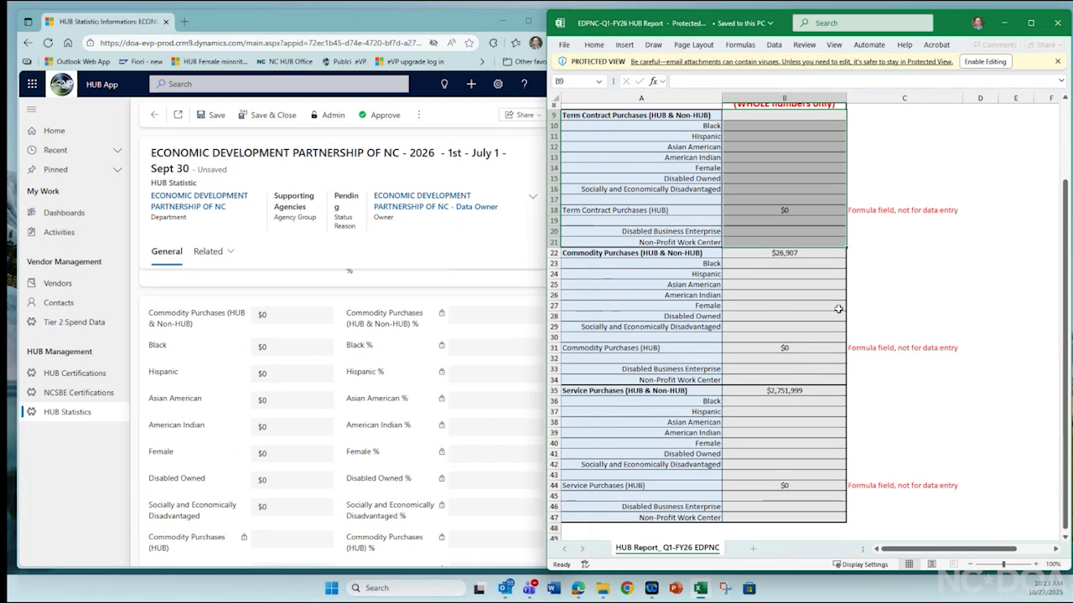
scroll(625, 281, "up", 1)
left_click(624, 285)
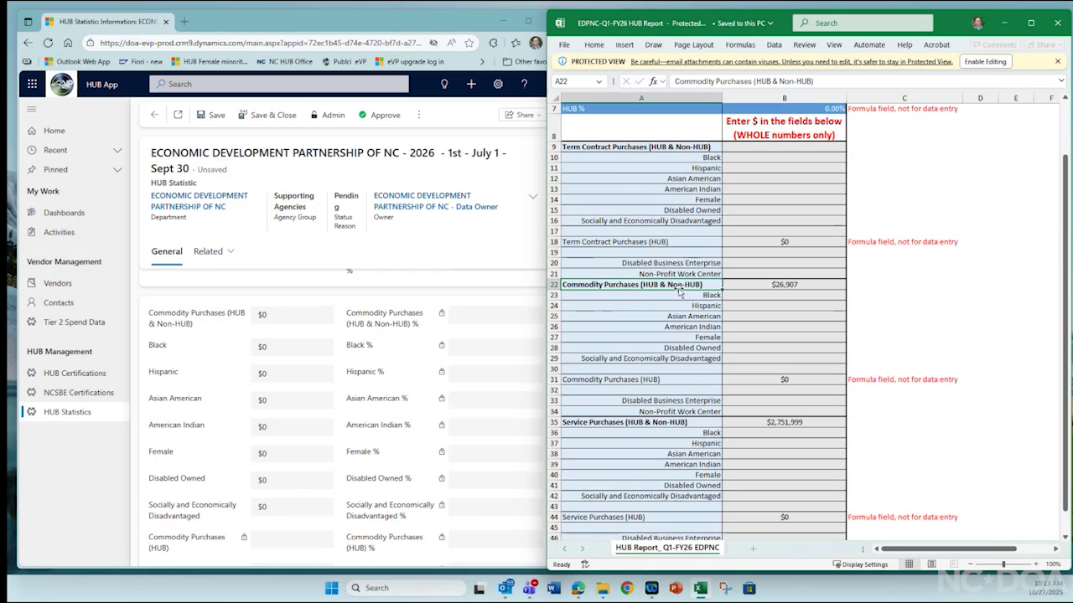
left_click(805, 287)
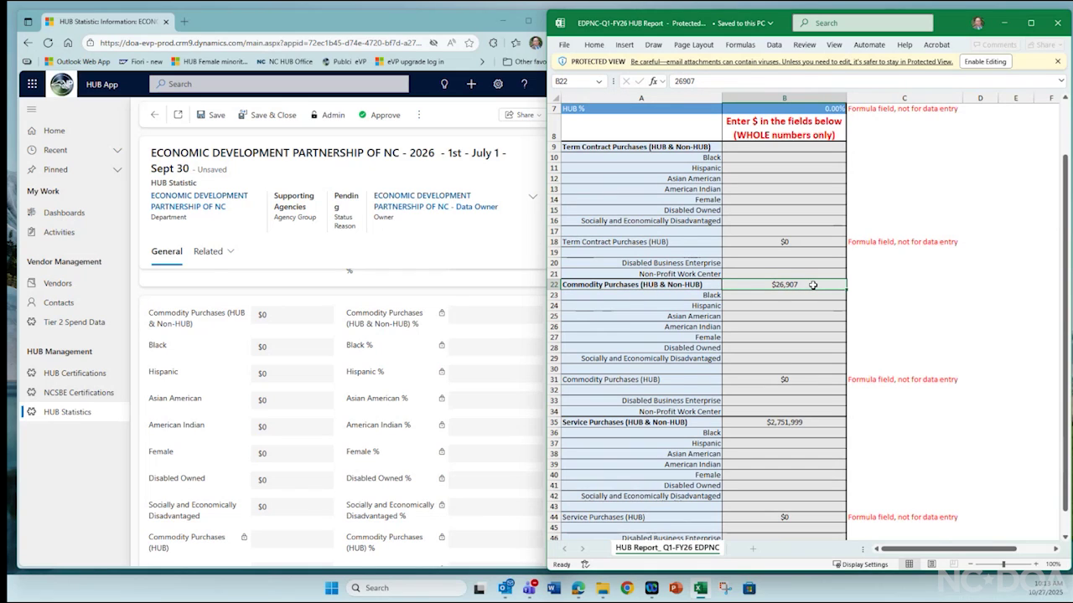
right_click(813, 285)
left_click(838, 318)
left_click(288, 316)
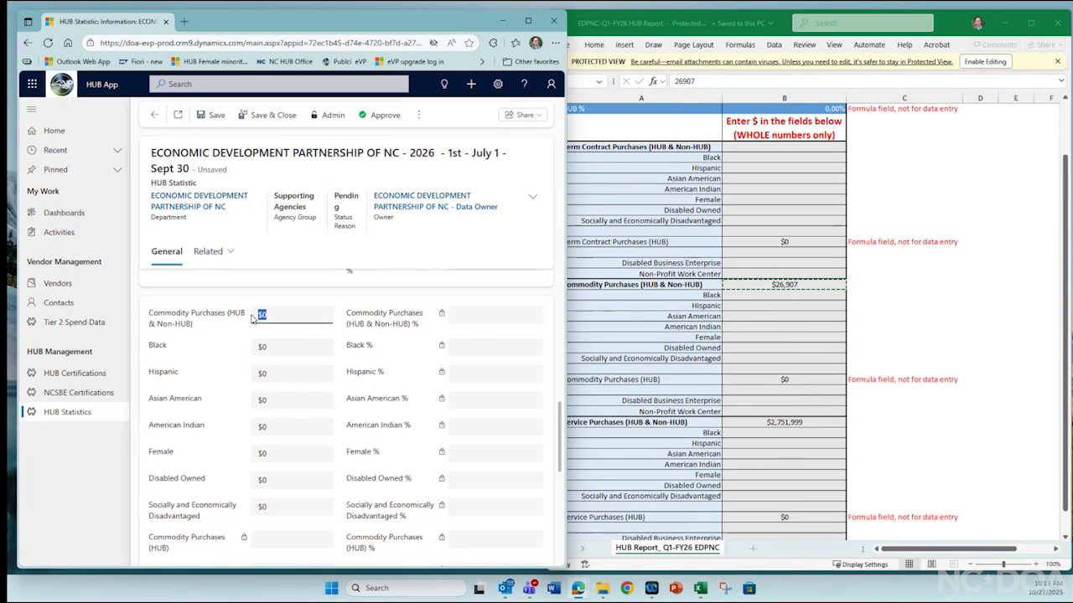
key("ctrl+v")
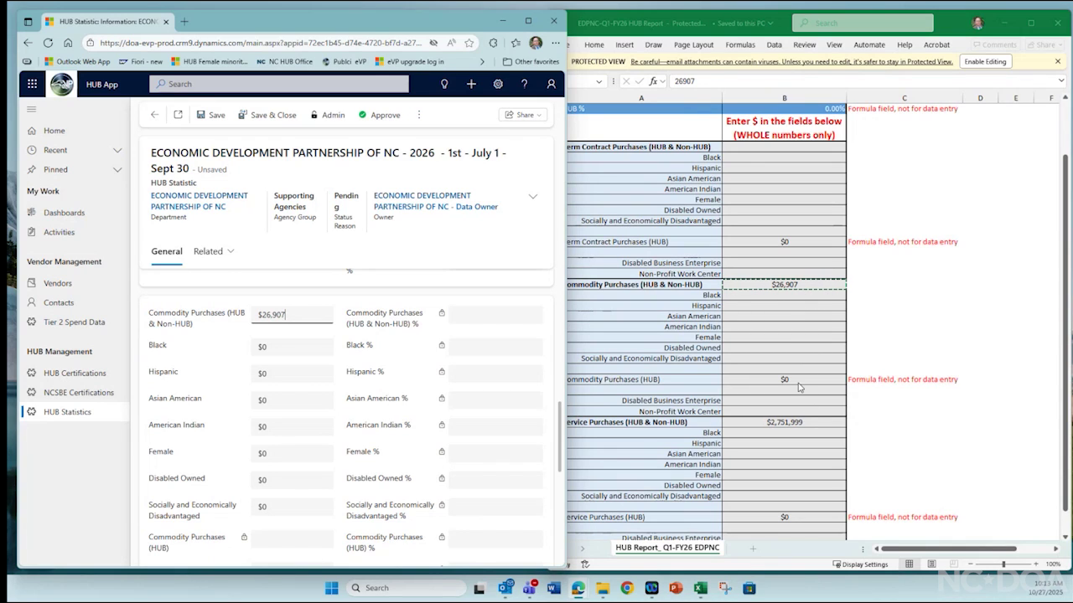
Confirm the commodity breakdown cells B23:B30 are empty and save the HUB Statistic record
left_click(783, 287)
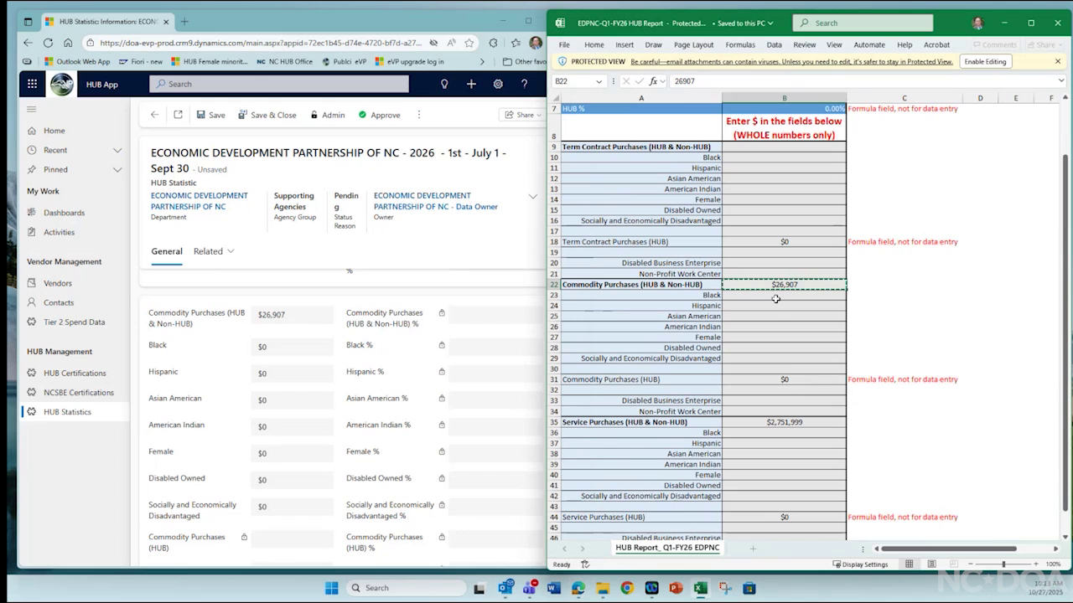
left_click_drag(772, 295, 764, 358)
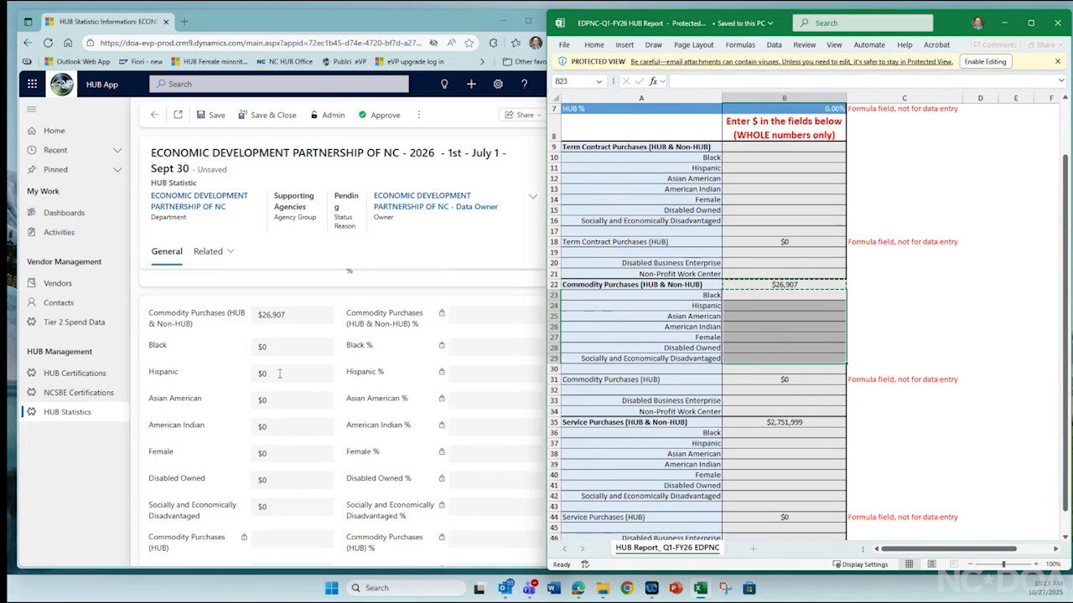
left_click(227, 359)
scroll(222, 356, "down", 1)
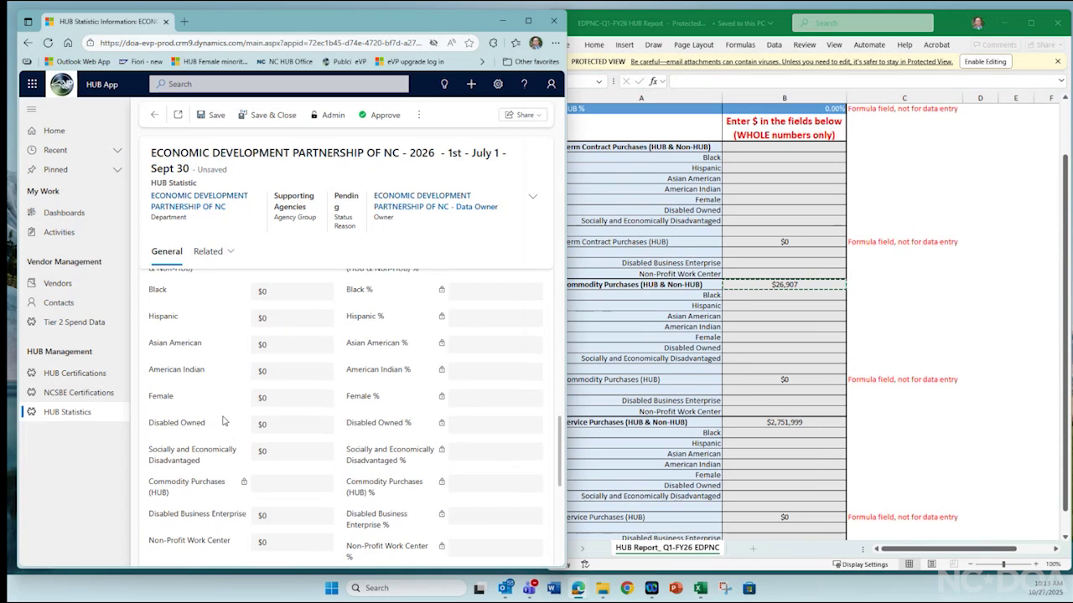
left_click(214, 115)
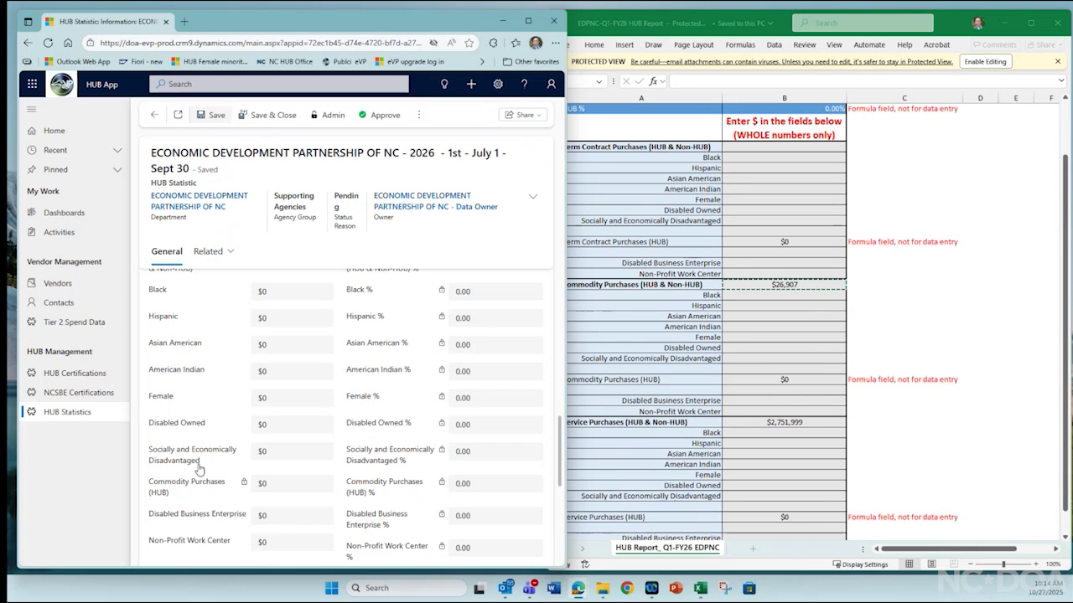
Check the $0 Commodity Purchases (HUB) values, then scroll the form and workbook toward Service Purchases
left_click_drag(285, 485, 256, 484)
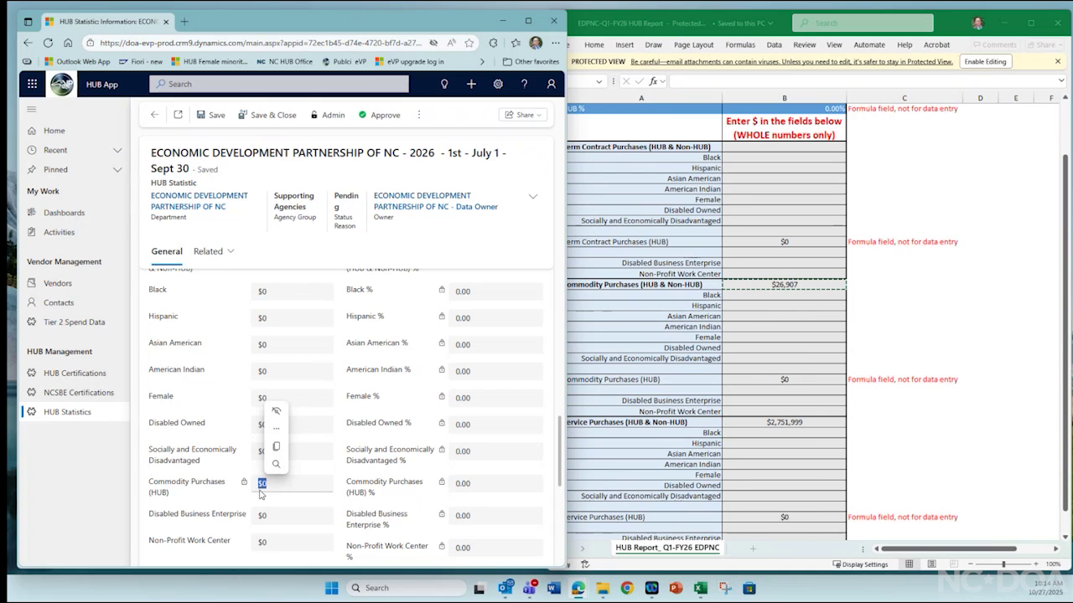
double_click(454, 483)
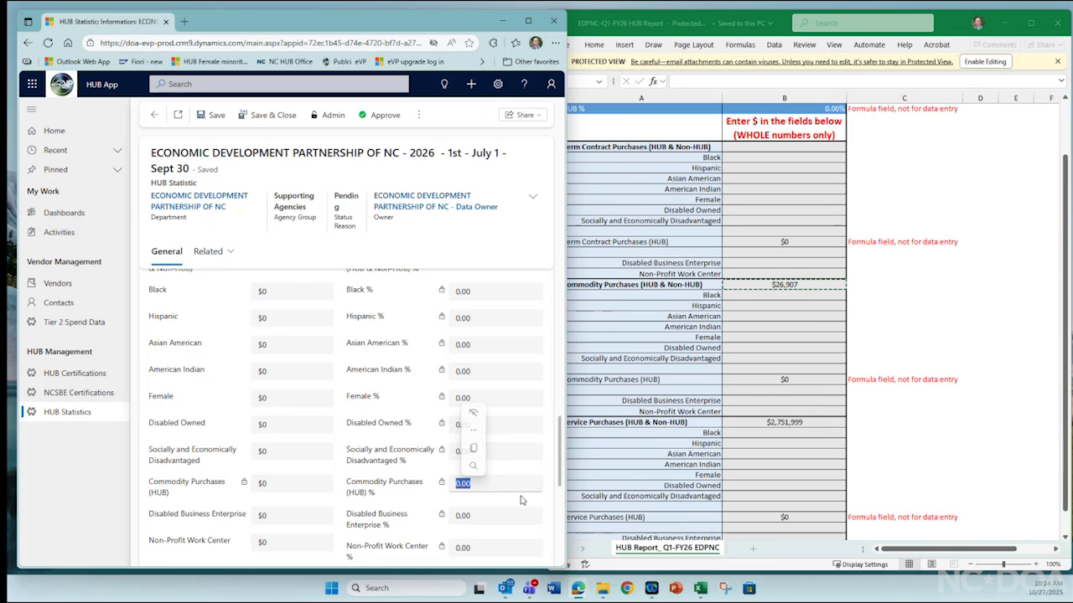
scroll(208, 486, "down", 1)
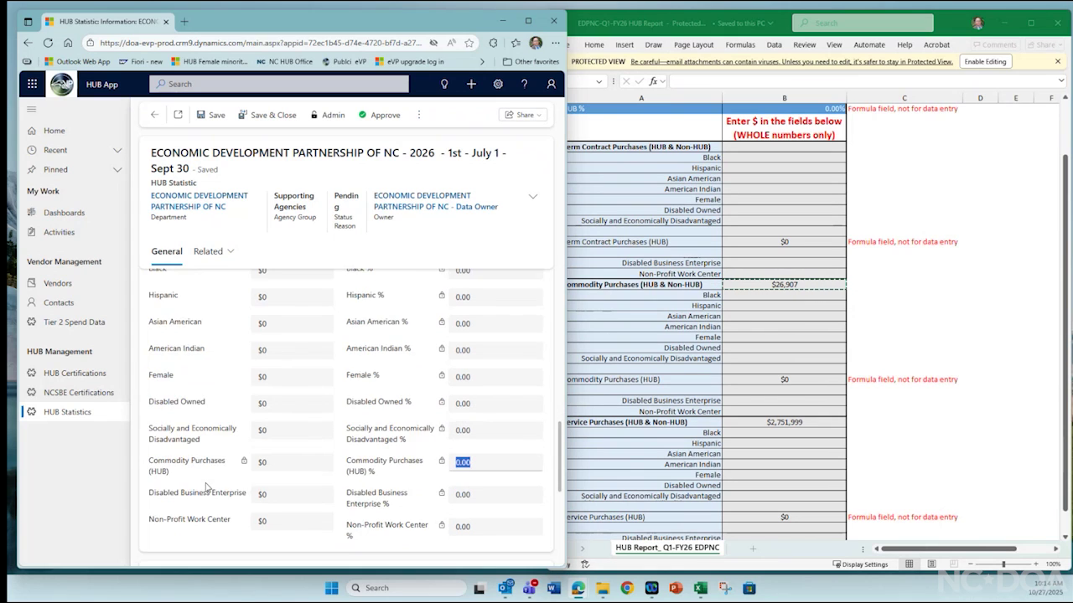
scroll(206, 484, "down", 5)
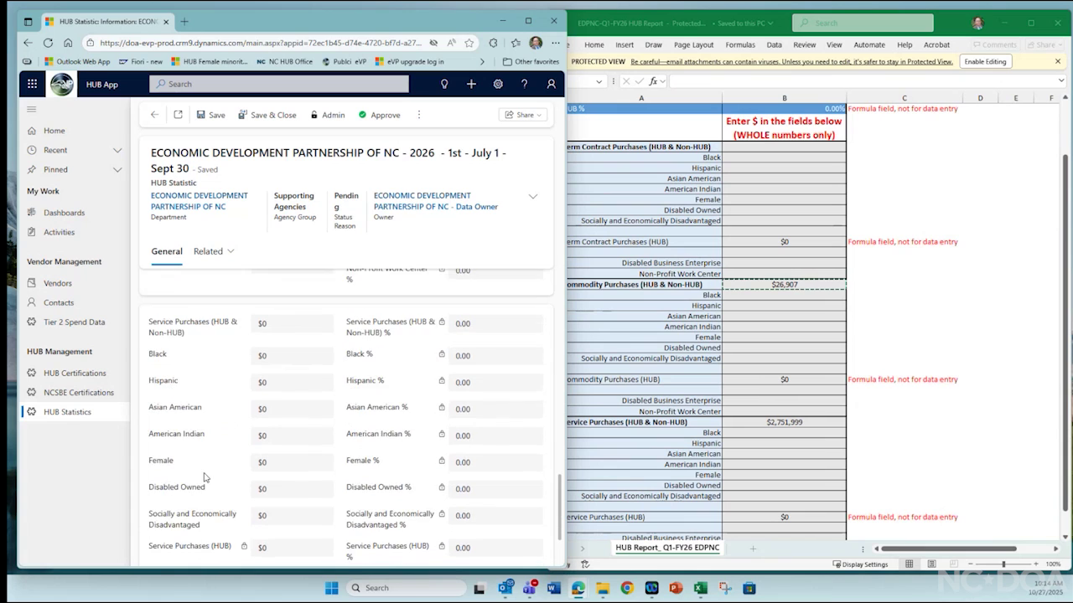
scroll(205, 457, "up", 1)
left_click_drag(784, 295, 792, 359)
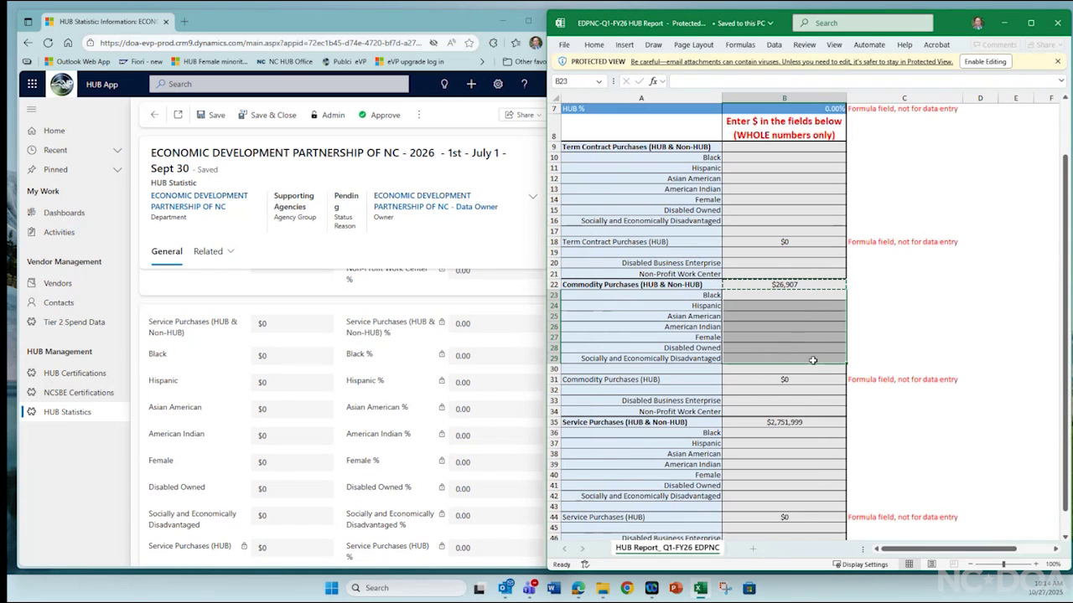
scroll(812, 360, "down", 3)
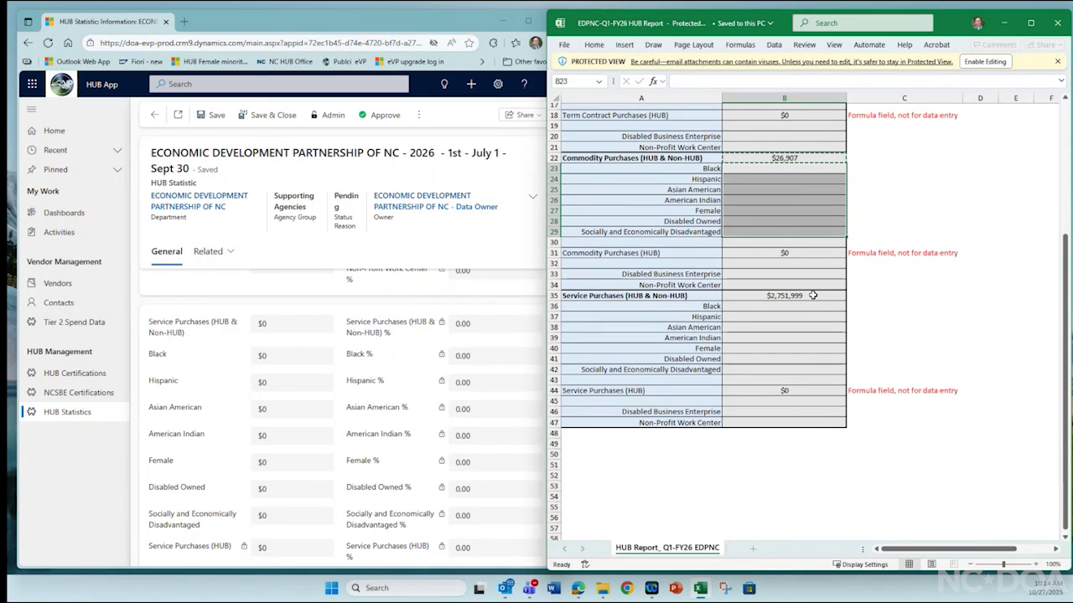
Paste the $2,751,999 total from B35 into Service Purchases (HUB & Non-HUB)
right_click(812, 295)
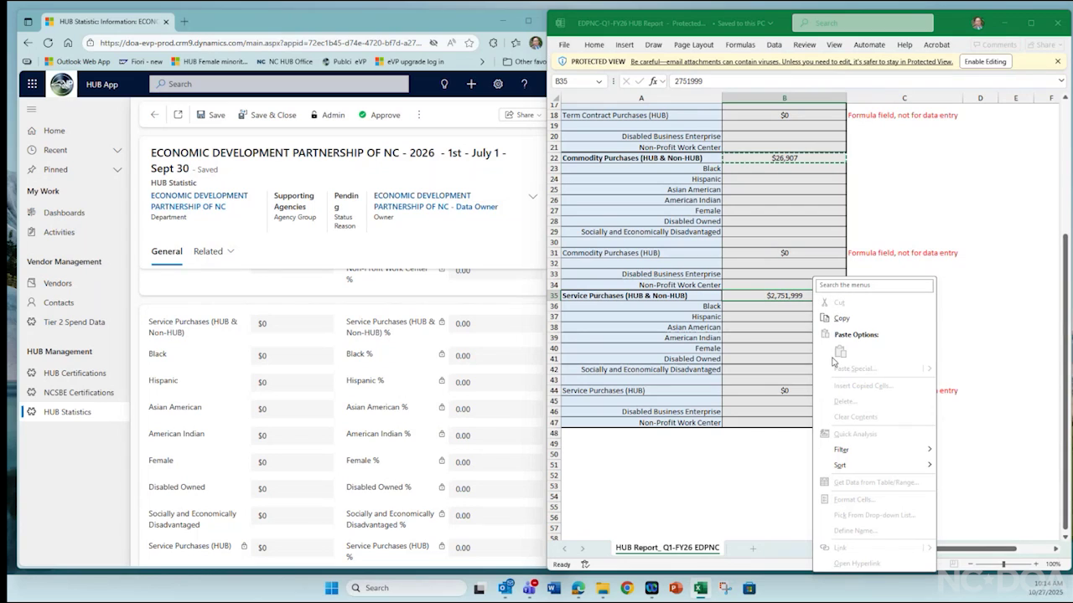
left_click(841, 319)
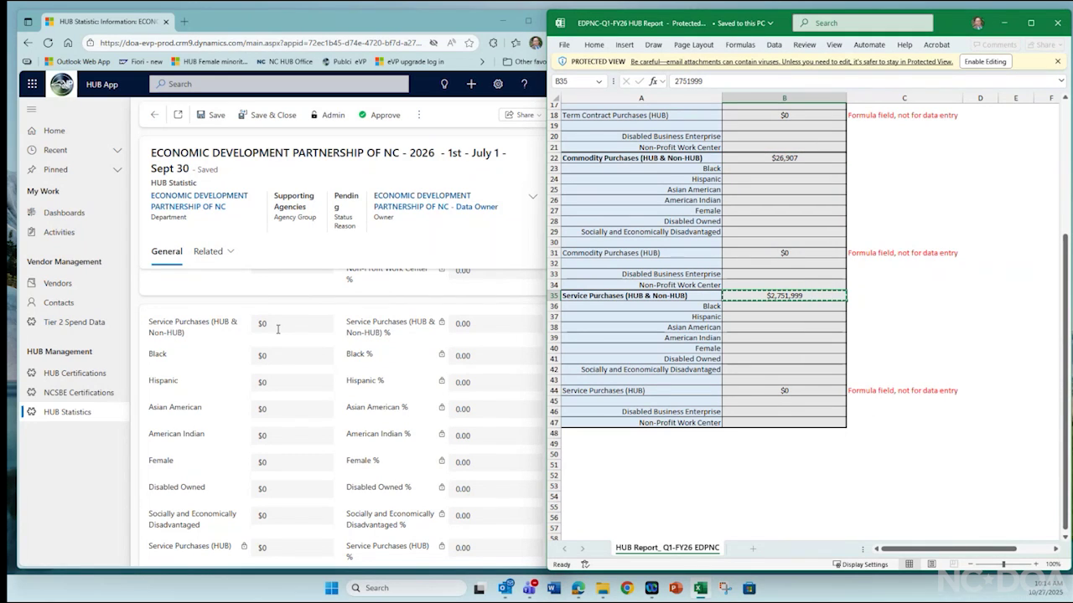
left_click(278, 329)
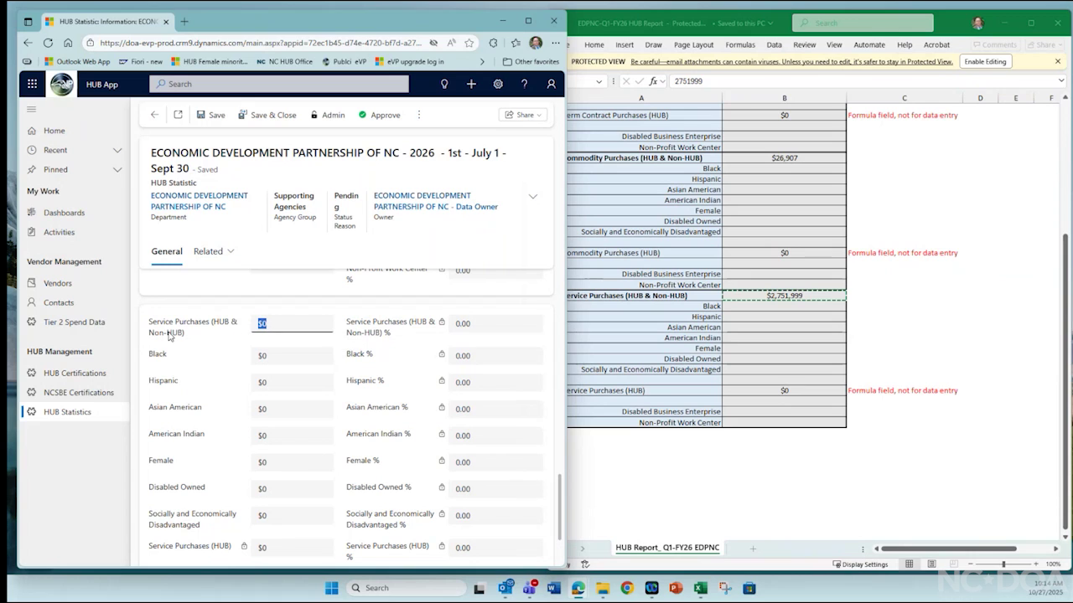
key("ctrl+v")
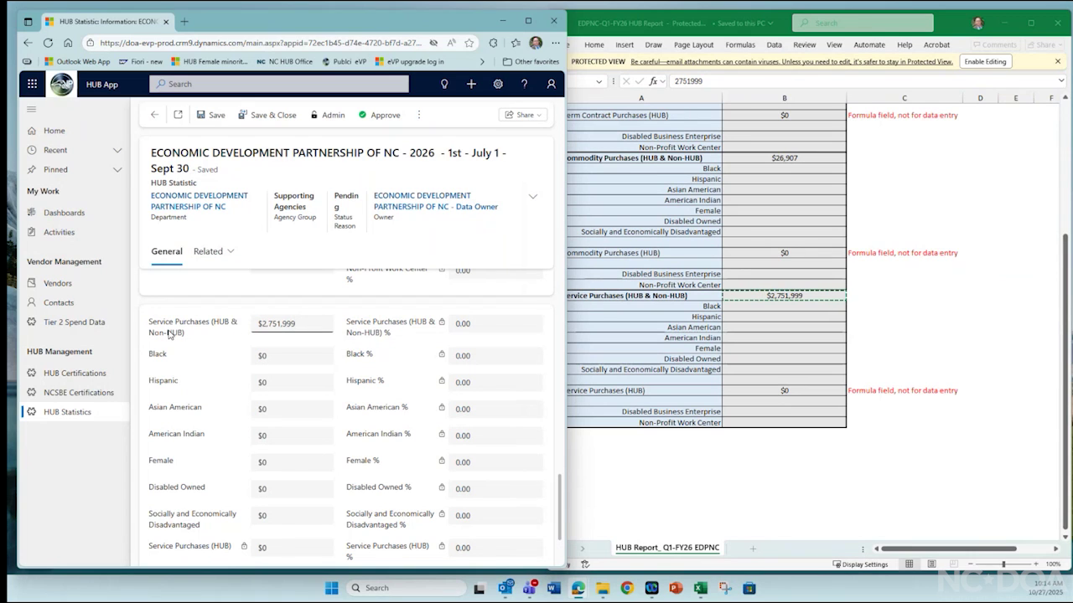
left_click(202, 369)
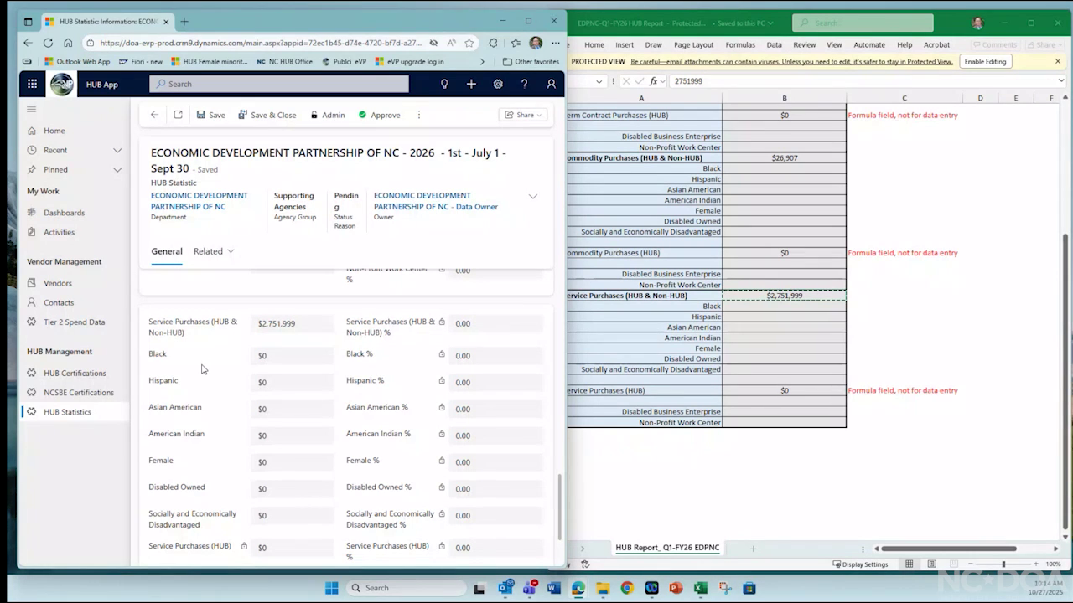
Confirm the Service breakdown cells B36:B42 are empty and scroll further down the form
left_click(779, 296)
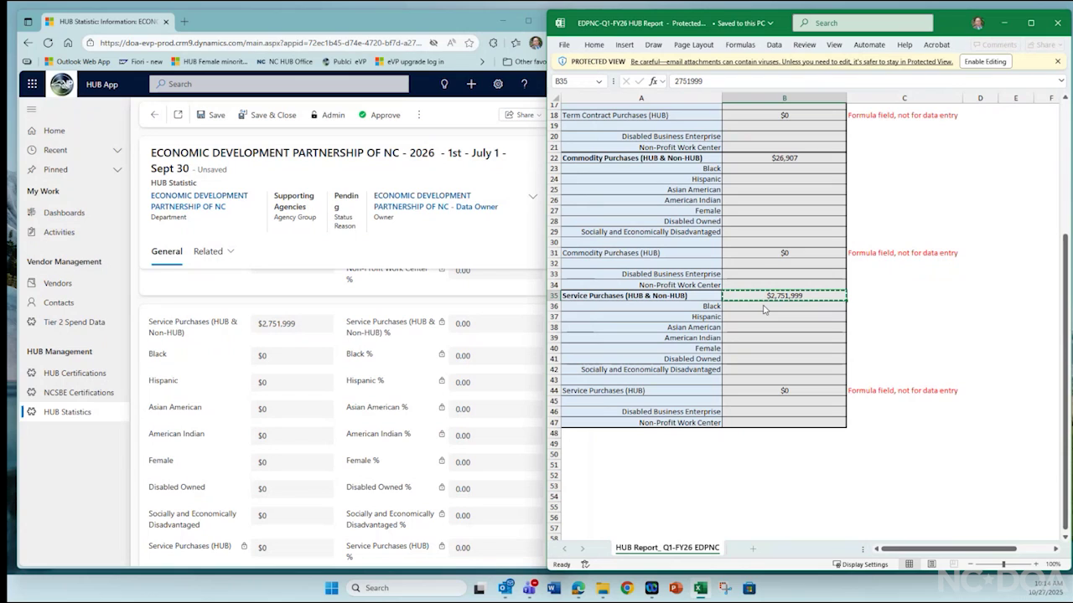
left_click_drag(765, 308, 767, 370)
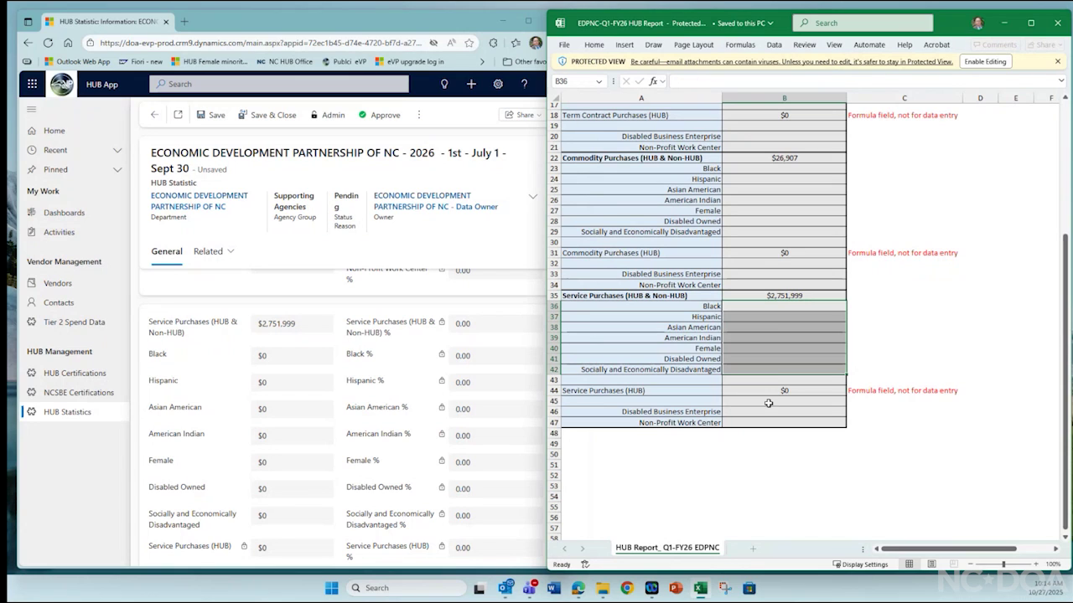
left_click(216, 405)
scroll(221, 377, "down", 2)
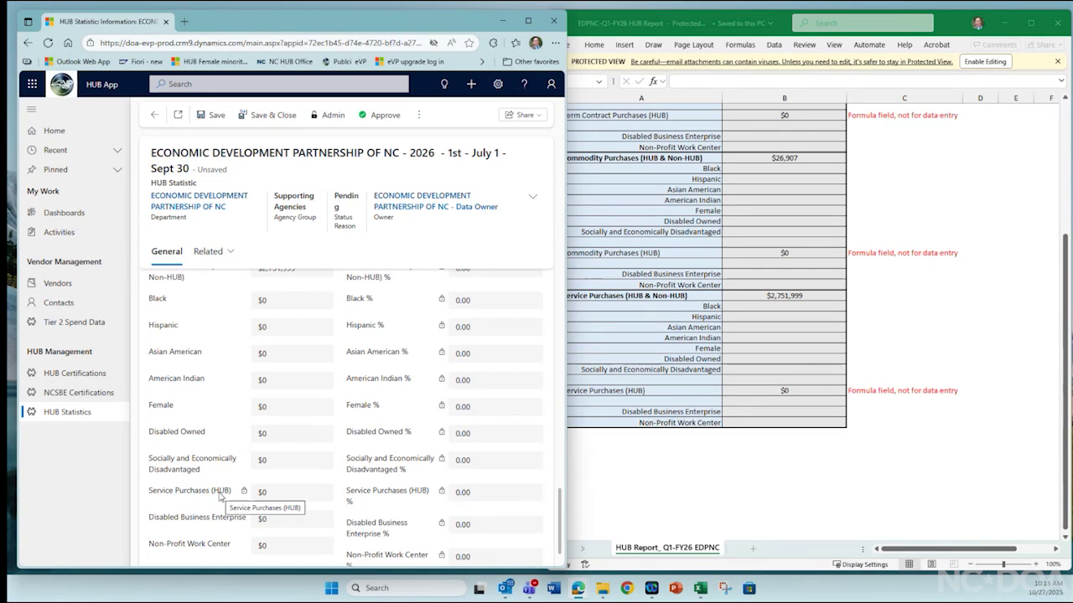
Save the HUB Statistic record and review its recalculated totals
left_click(209, 116)
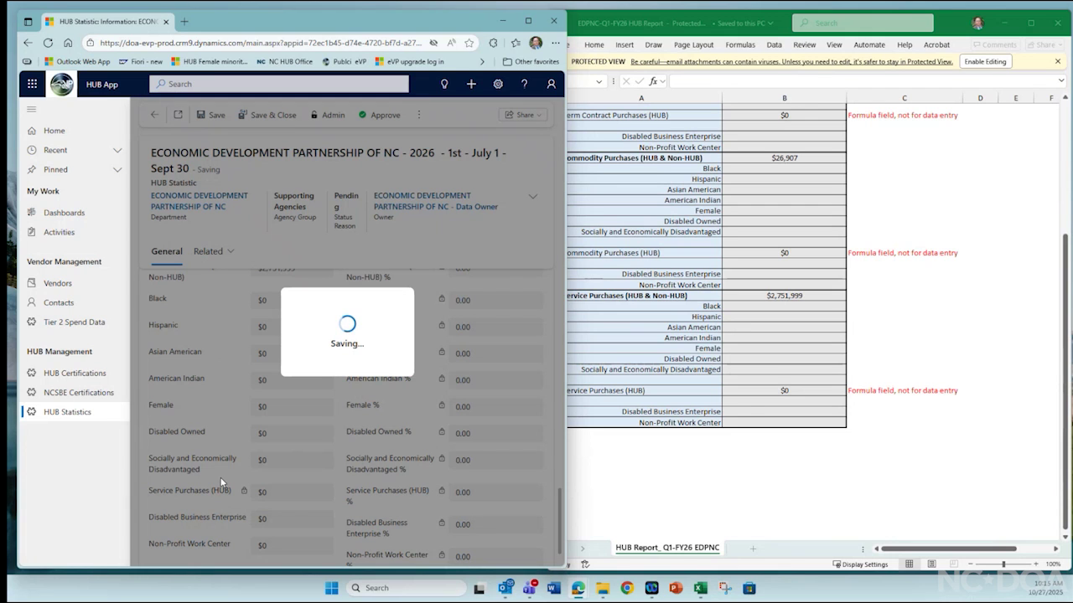
scroll(222, 482, "down", 1)
scroll(220, 486, "up", 3)
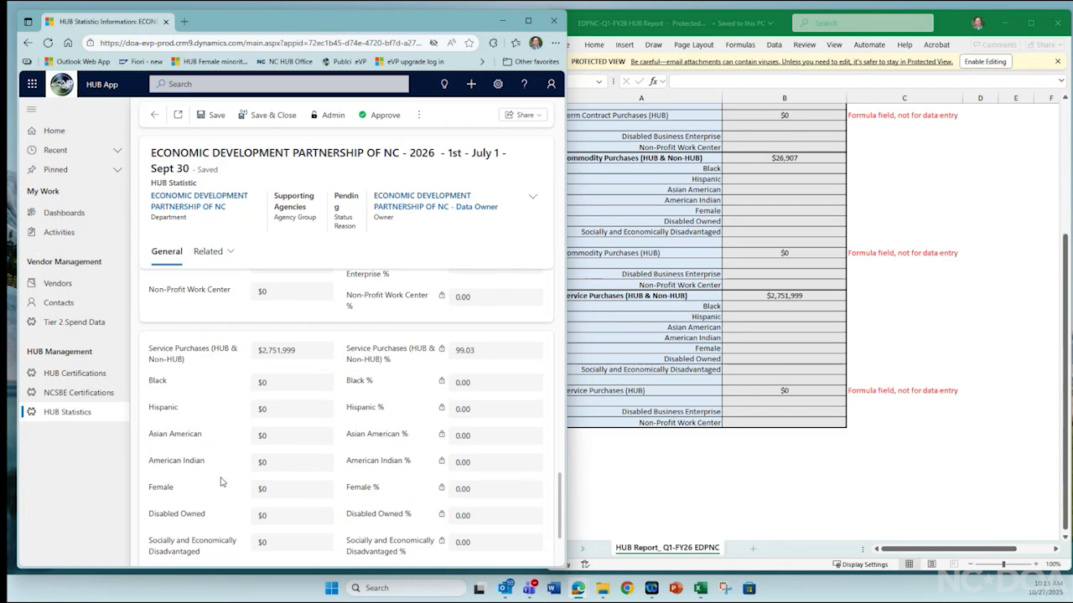
scroll(218, 491, "up", 5)
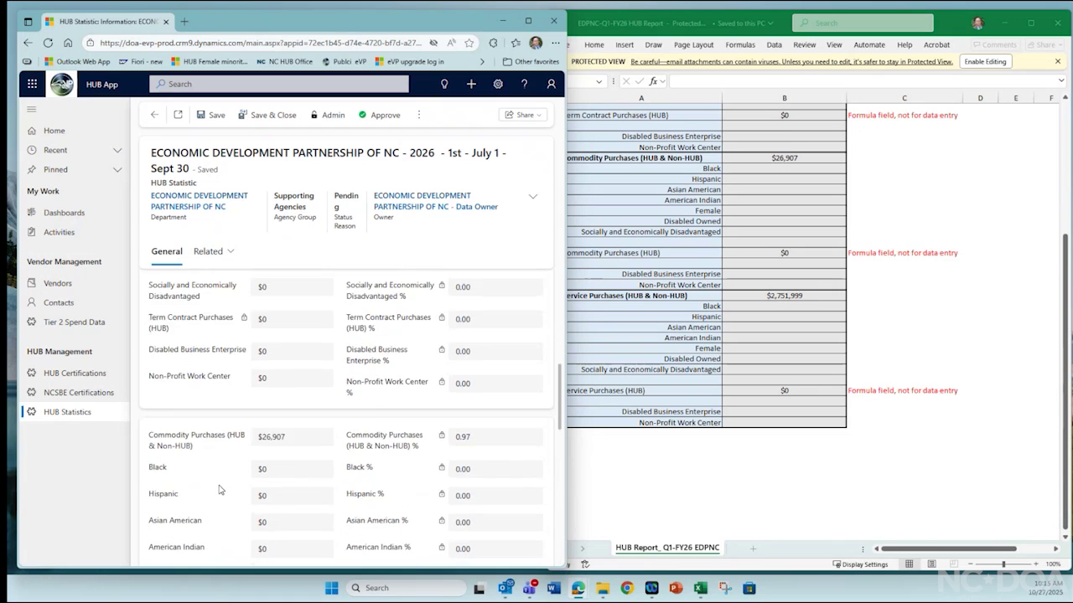
scroll(220, 490, "up", 3)
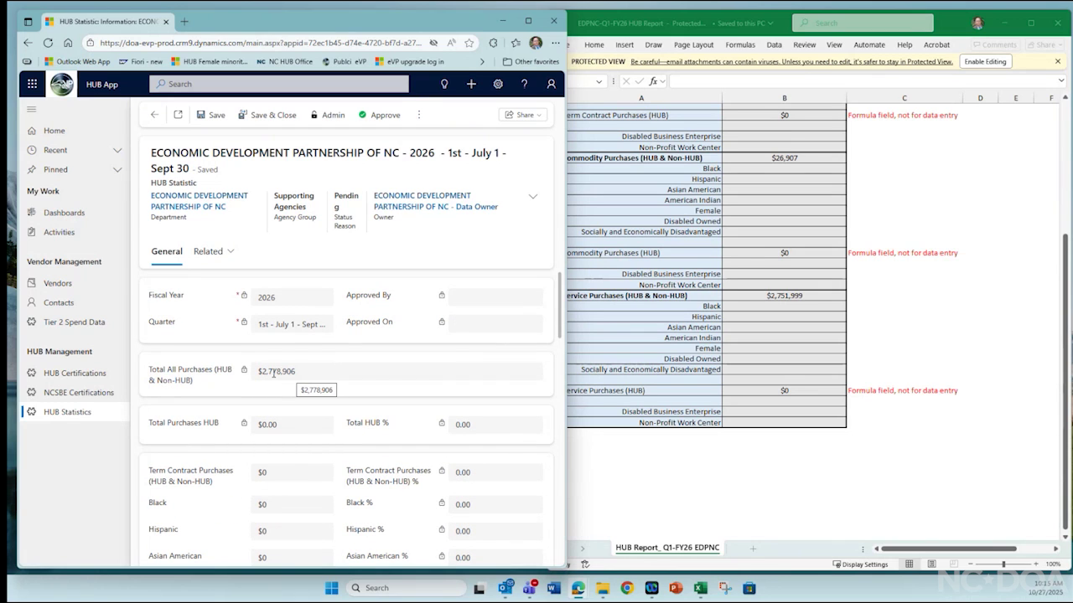
Compare the form totals against the Excel formulas in B5, B6 and the Commodity total in B22
left_click(863, 333)
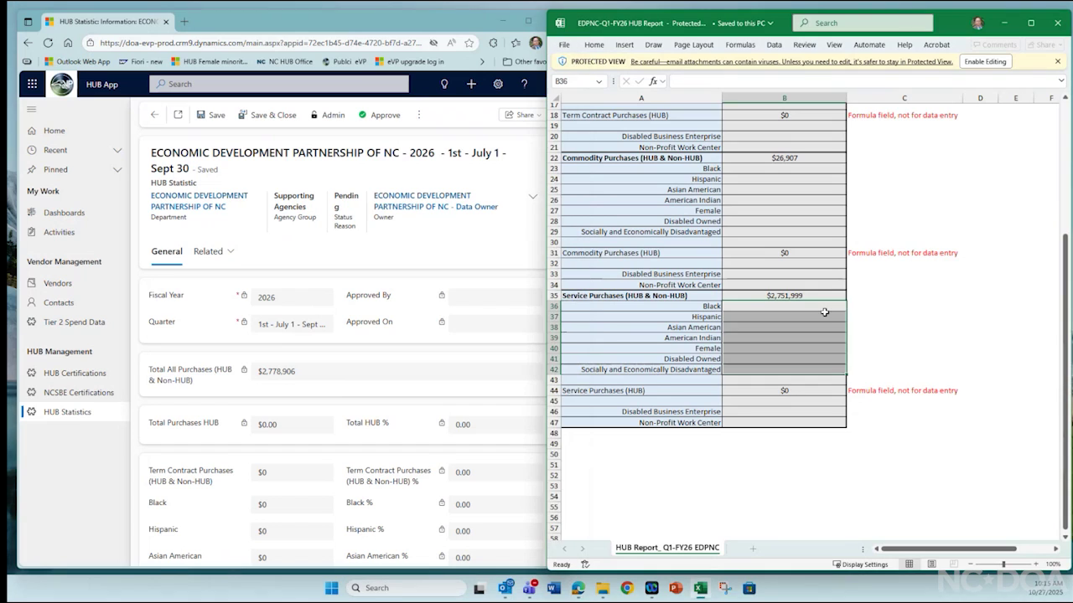
scroll(826, 312, "up", 6)
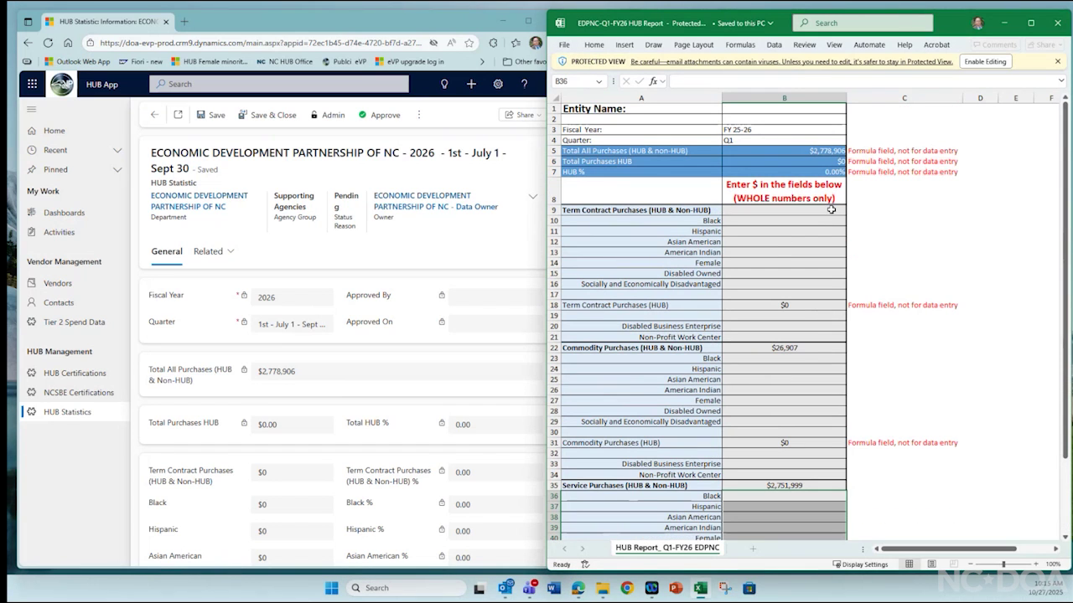
left_click(814, 153)
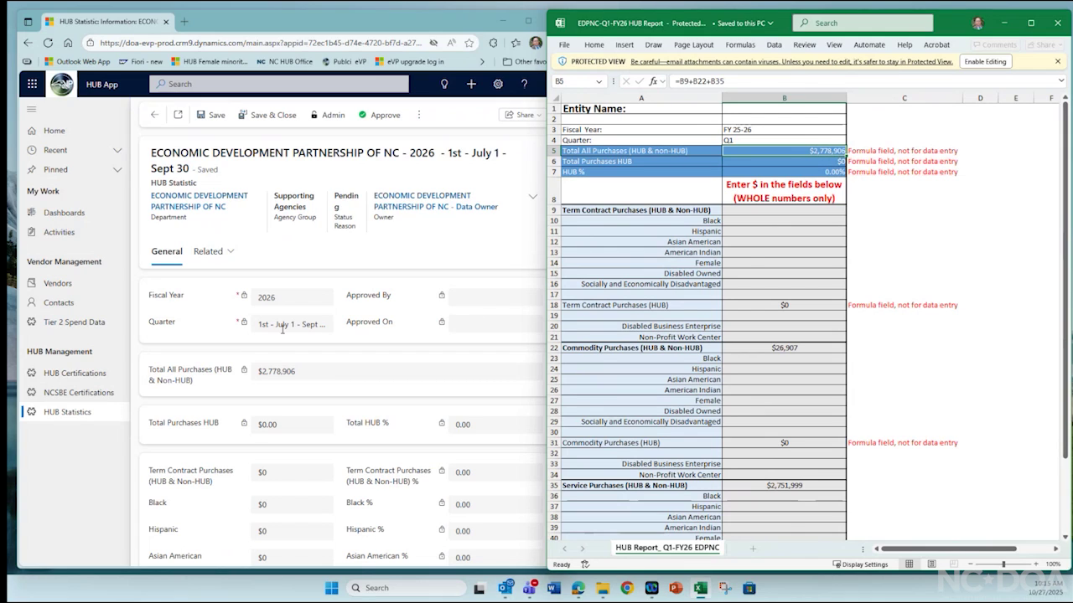
left_click(777, 159)
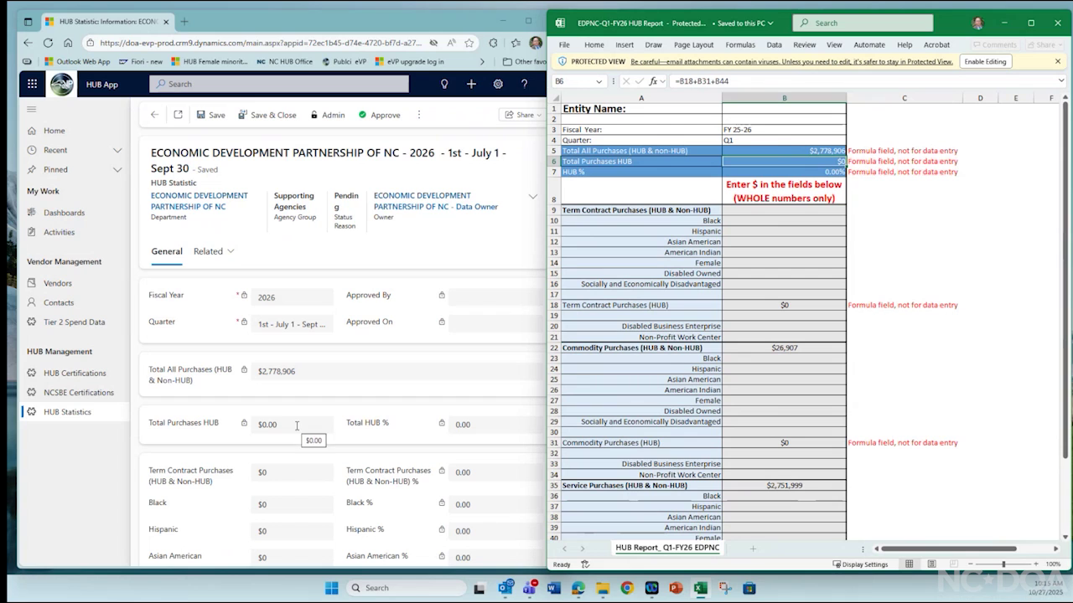
scroll(298, 424, "down", 3)
scroll(299, 422, "down", 5)
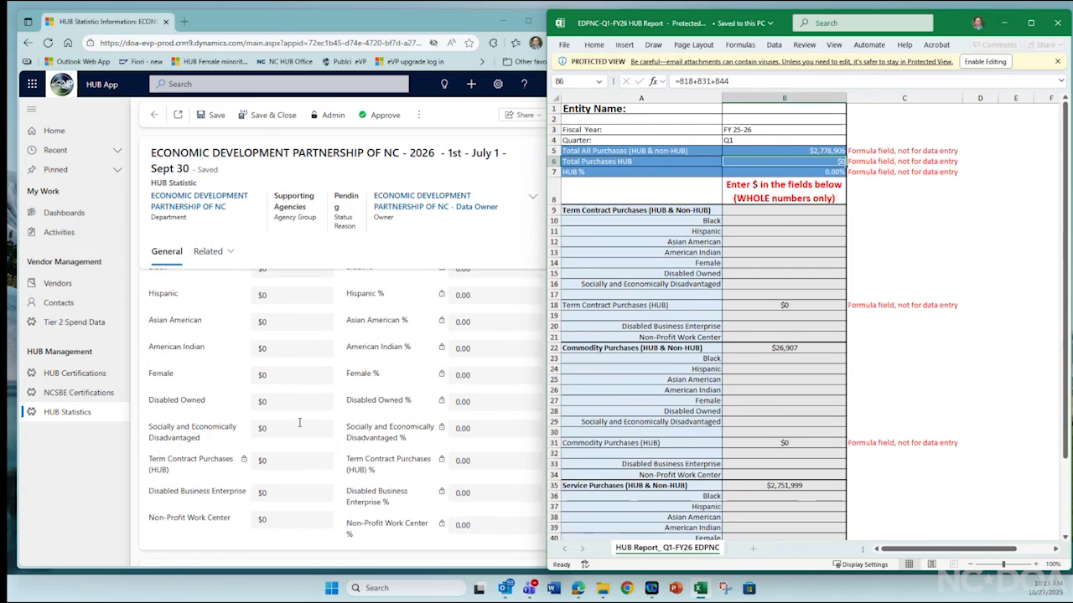
scroll(299, 423, "down", 1)
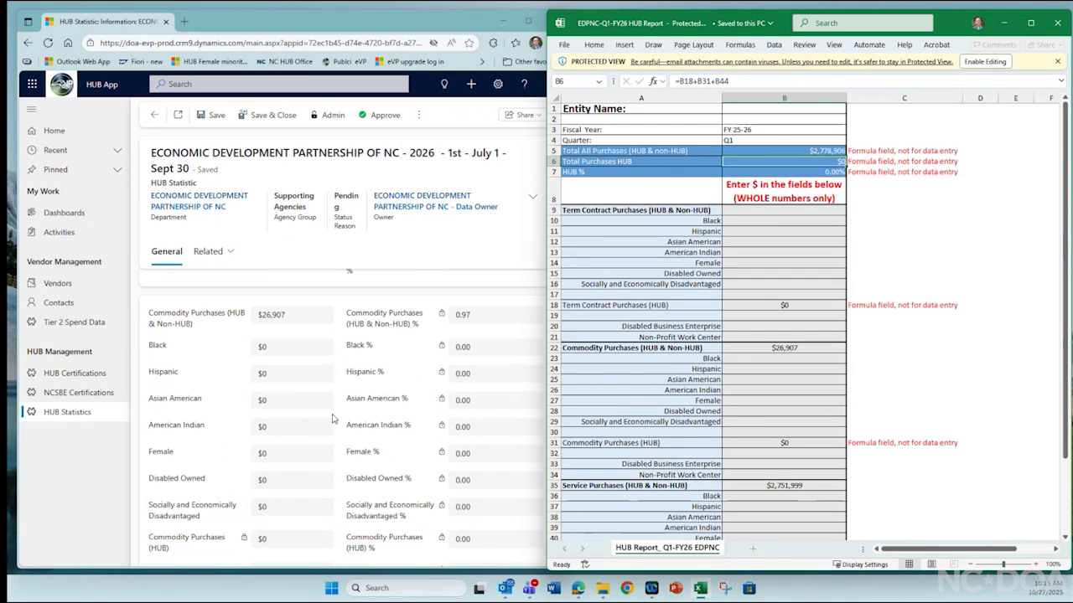
left_click(756, 348)
scroll(755, 347, "down", 3)
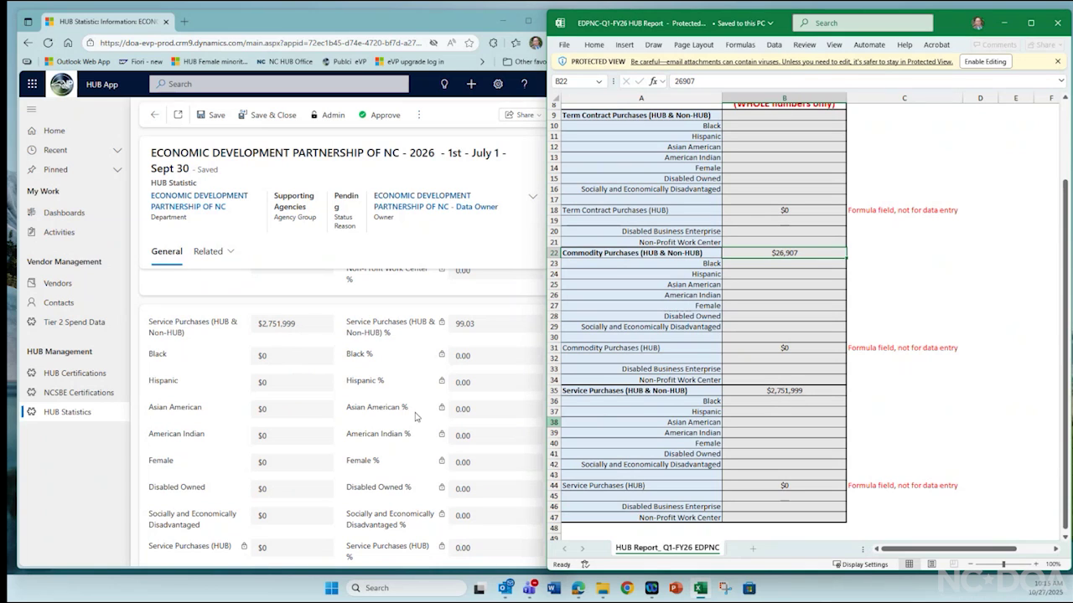
scroll(209, 463, "up", 6)
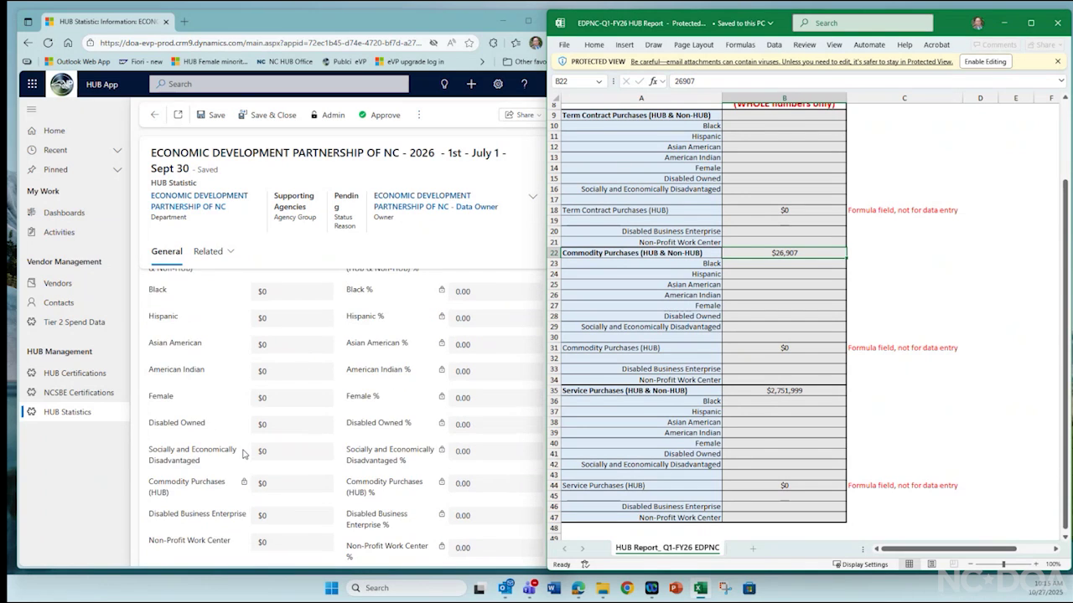
scroll(243, 453, "up", 5)
left_click(360, 175)
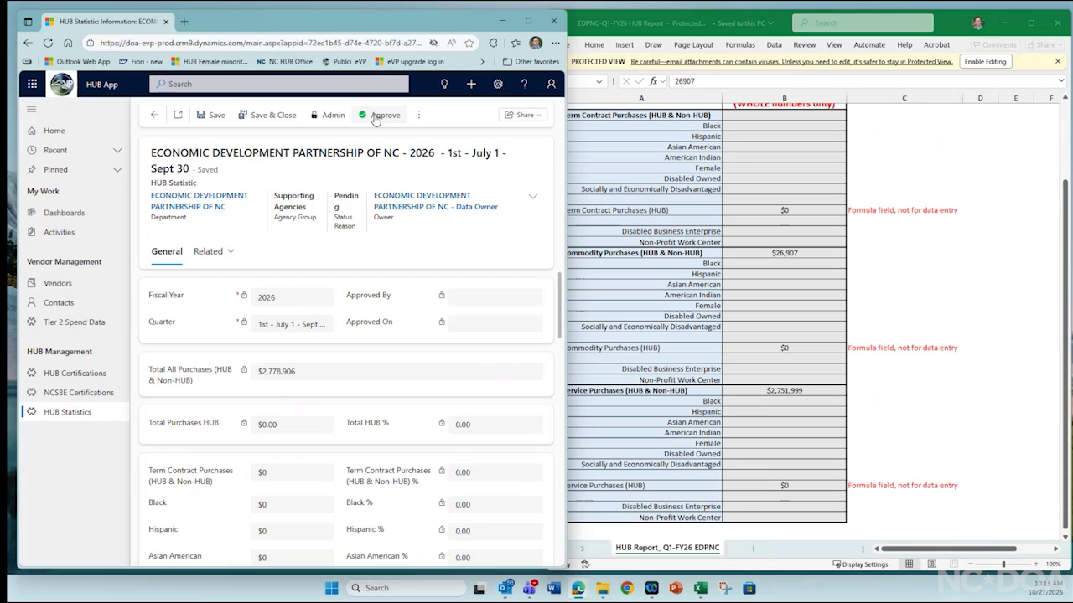
Approve the record and maximize the browser to confirm Approved On 10/27/2025 10:15 AM
left_click(377, 116)
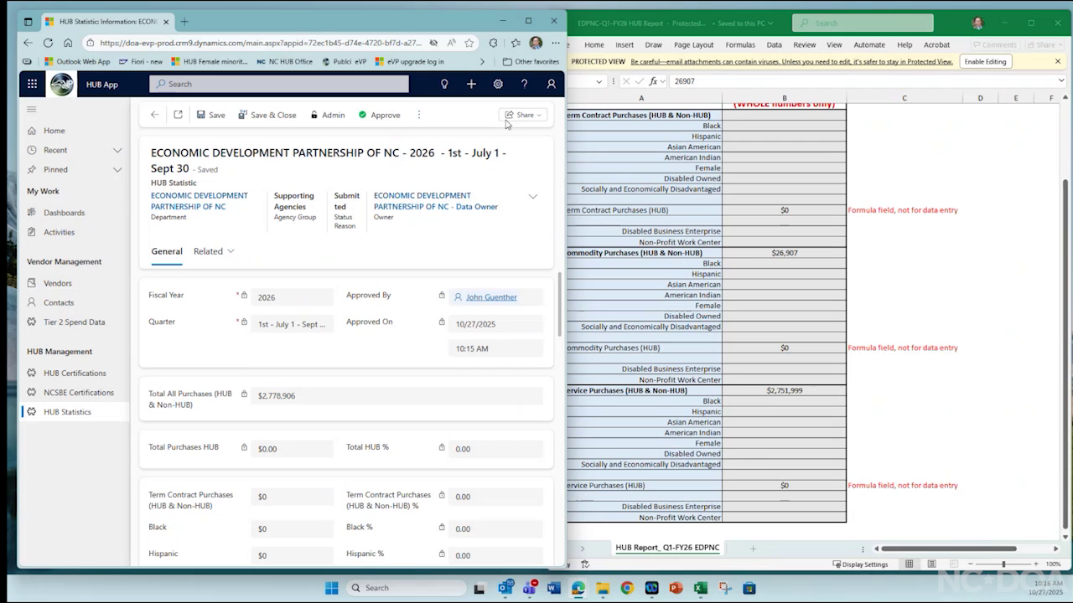
left_click_drag(407, 22, 414, 43)
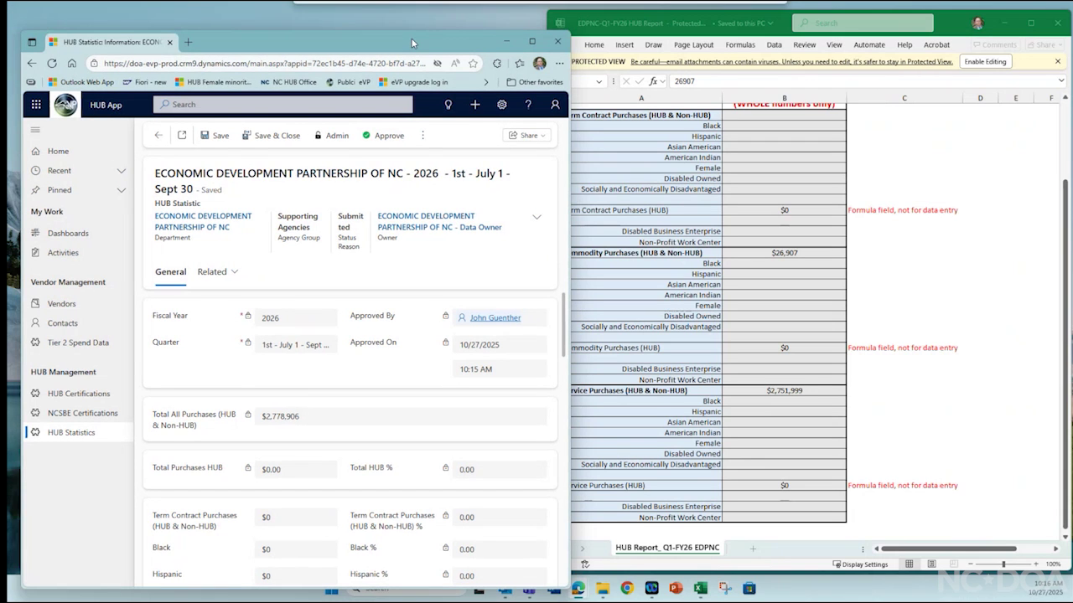
left_click(535, 42)
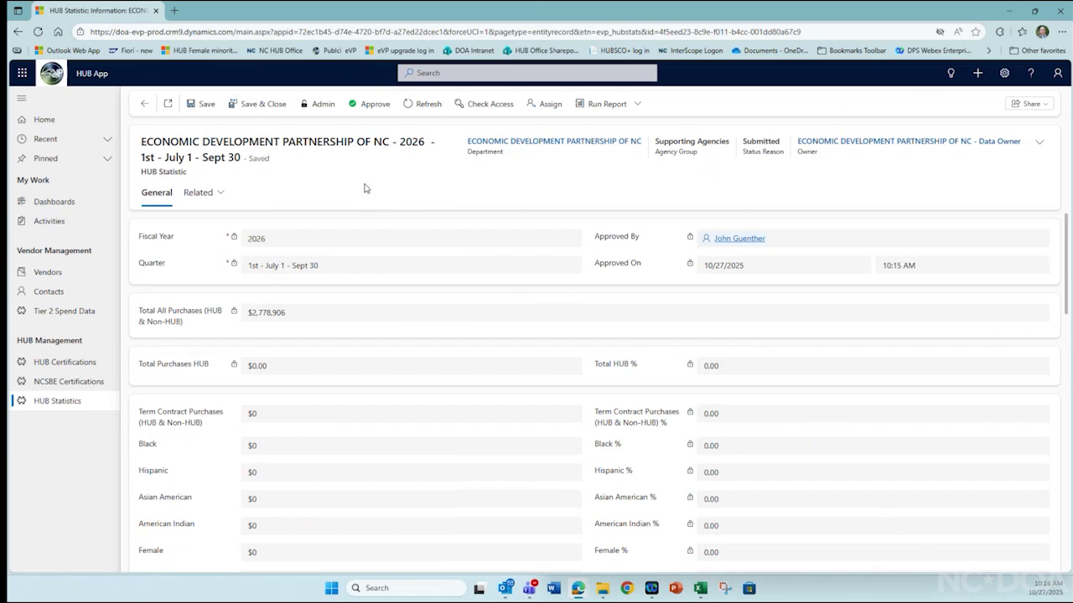
scroll(553, 460, "down", 10)
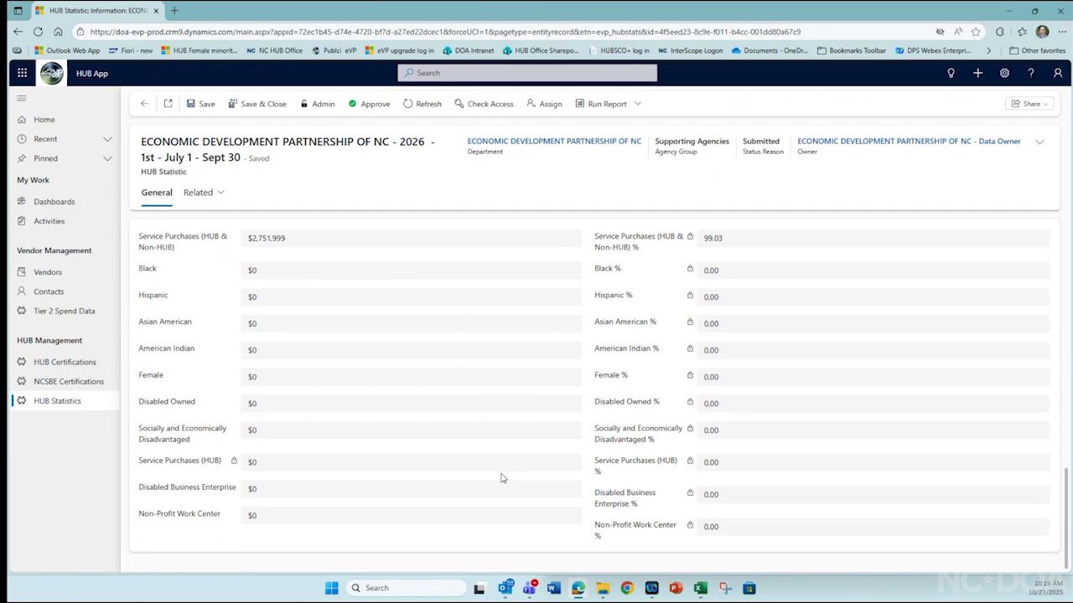
scroll(501, 478, "up", 10)
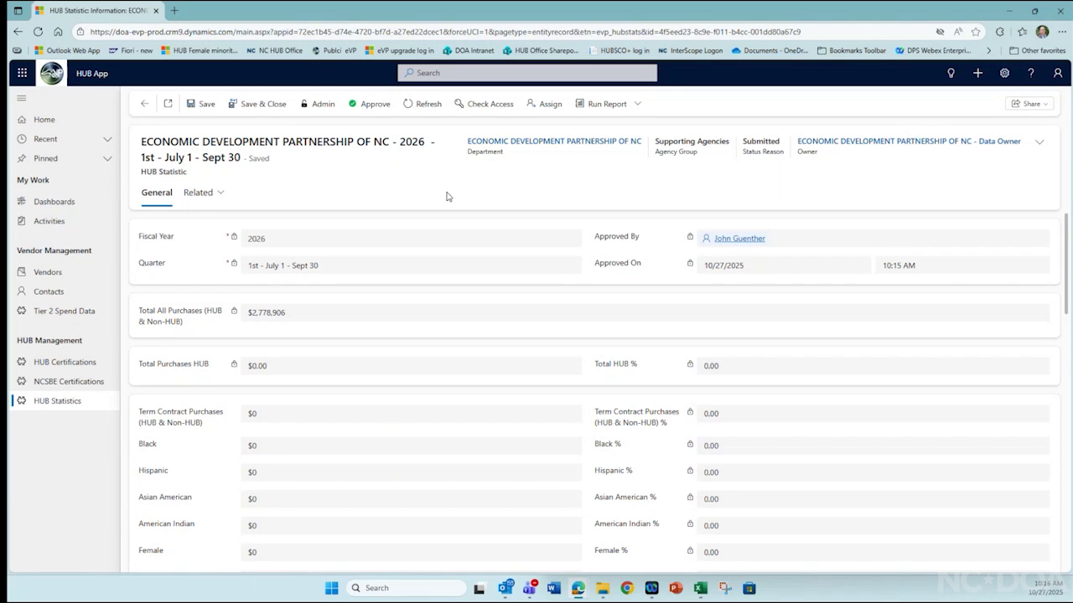
Return to the aggregate report and scroll across to check the $2,778,906 Total All Purchases
left_click(144, 105)
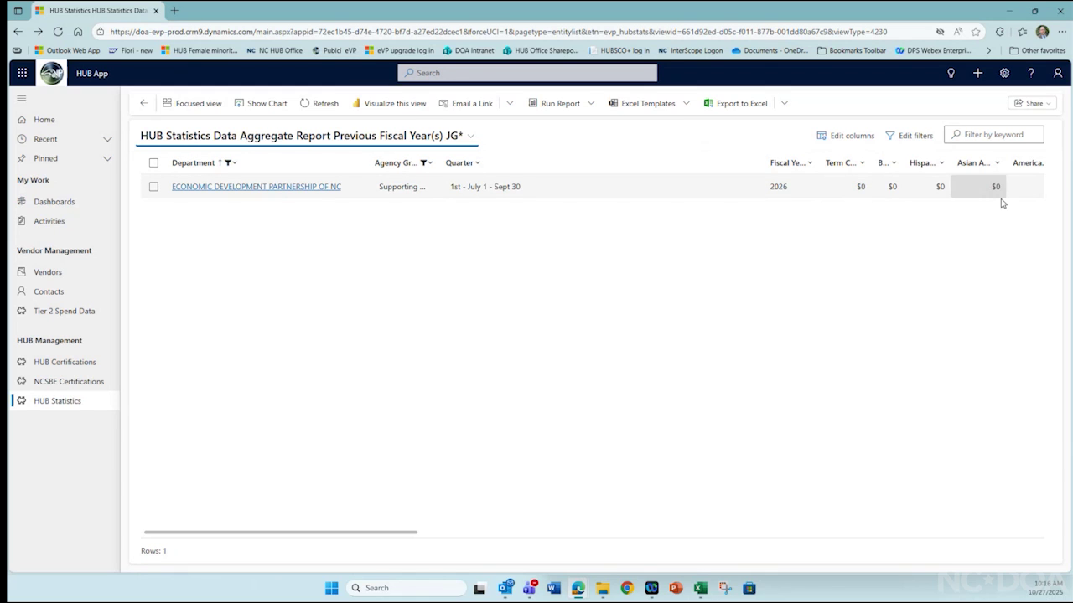
left_click_drag(339, 538, 750, 538)
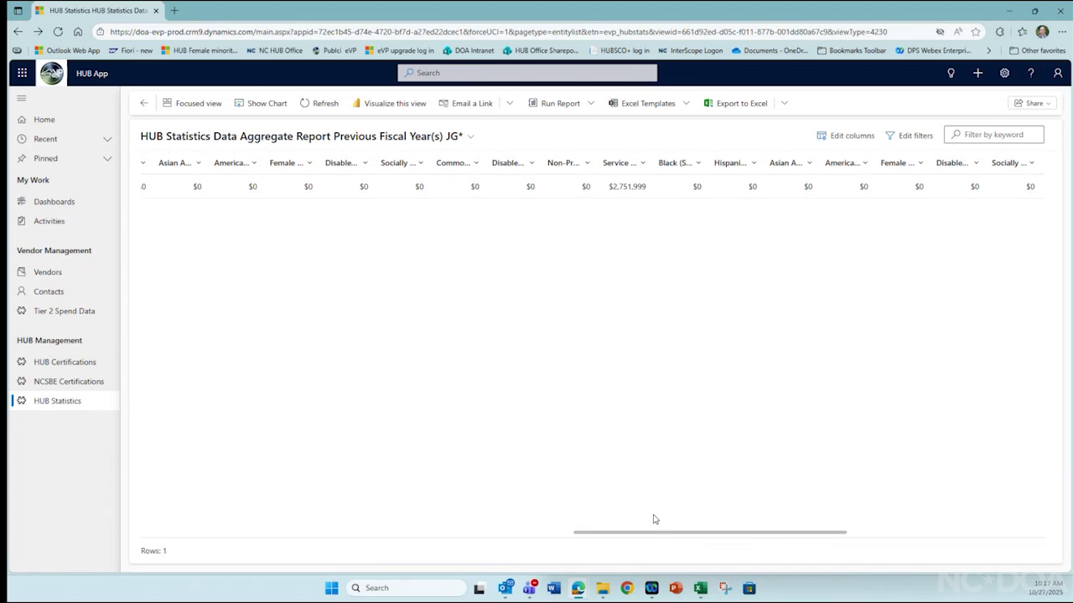
left_click_drag(651, 538, 908, 528)
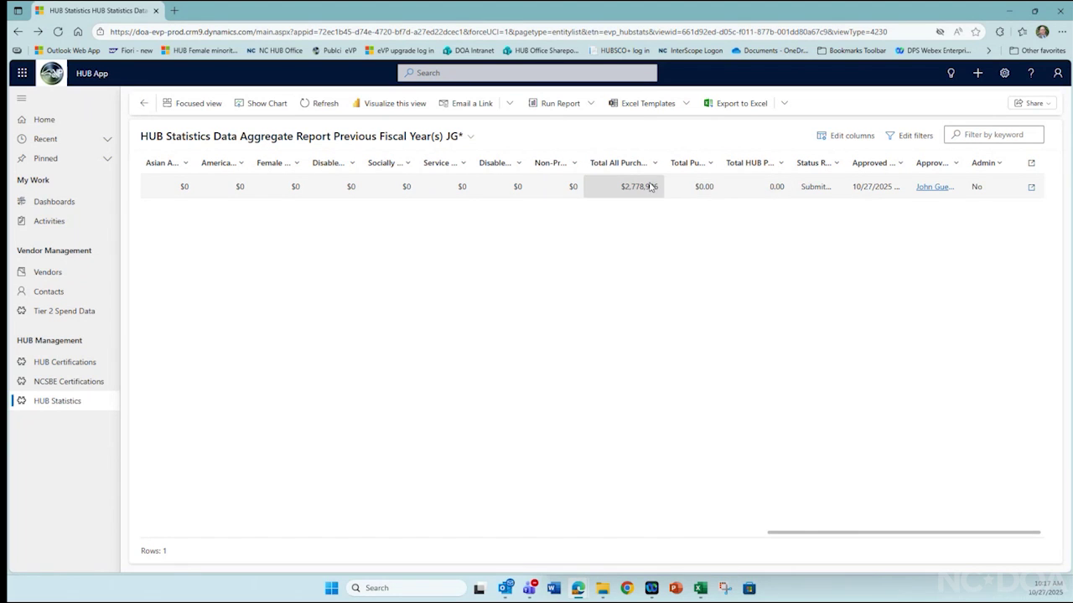
left_click(622, 161)
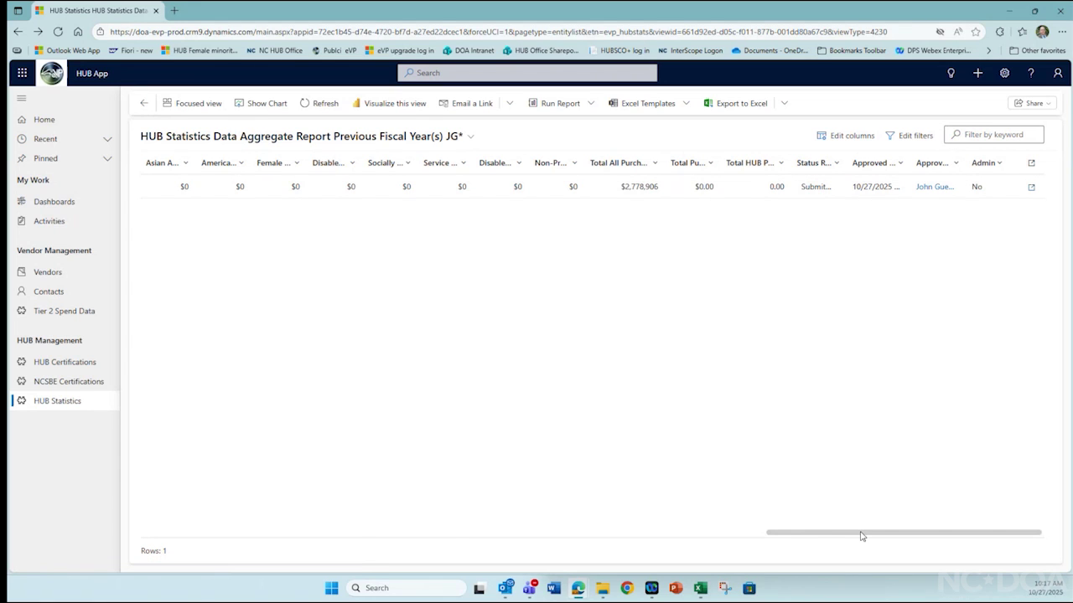
left_click_drag(861, 537, 210, 551)
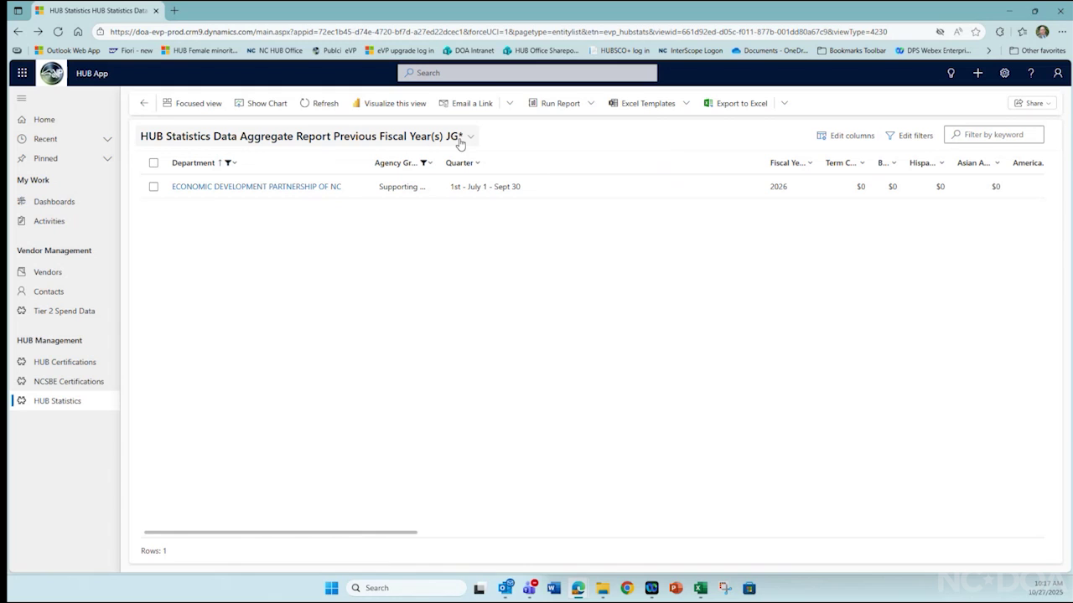
List the Active HUB Statistics, close the old report, and widen the HUB Reporting 2026 Q1 workbook
left_click(145, 103)
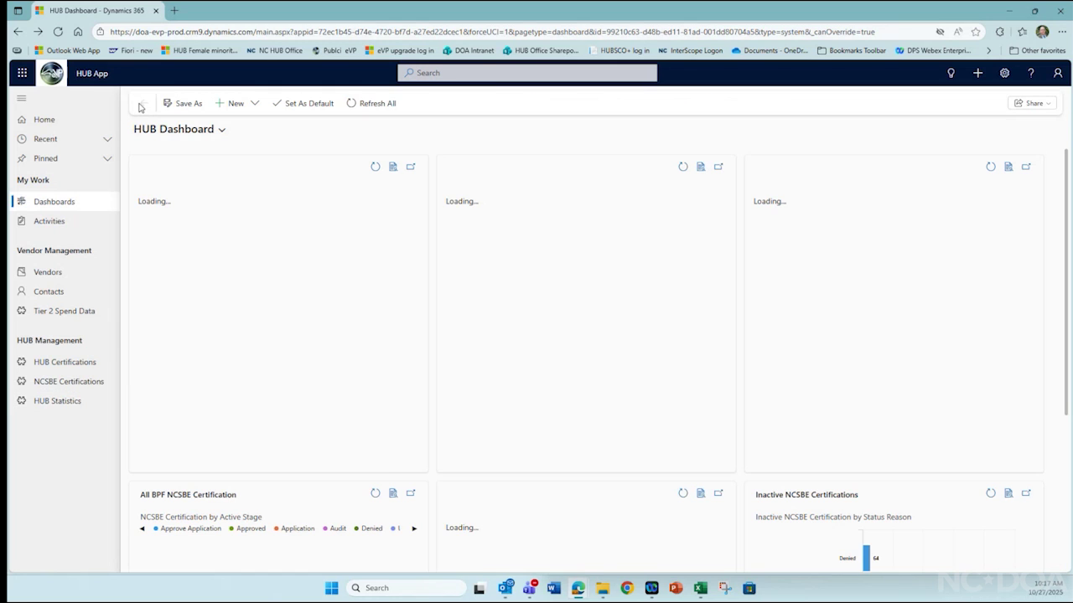
left_click(55, 401)
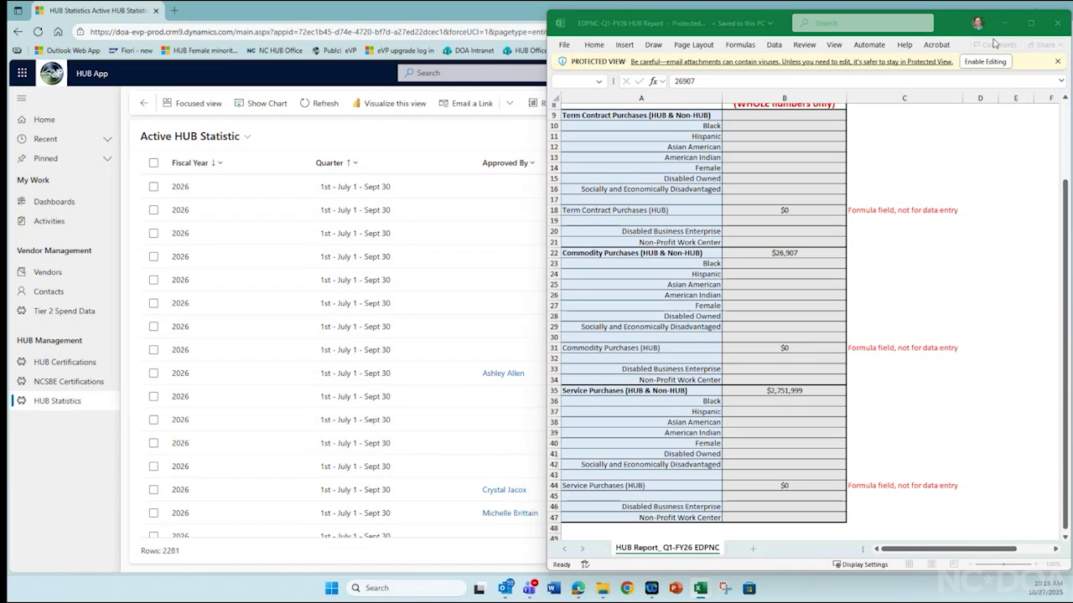
left_click(1057, 22)
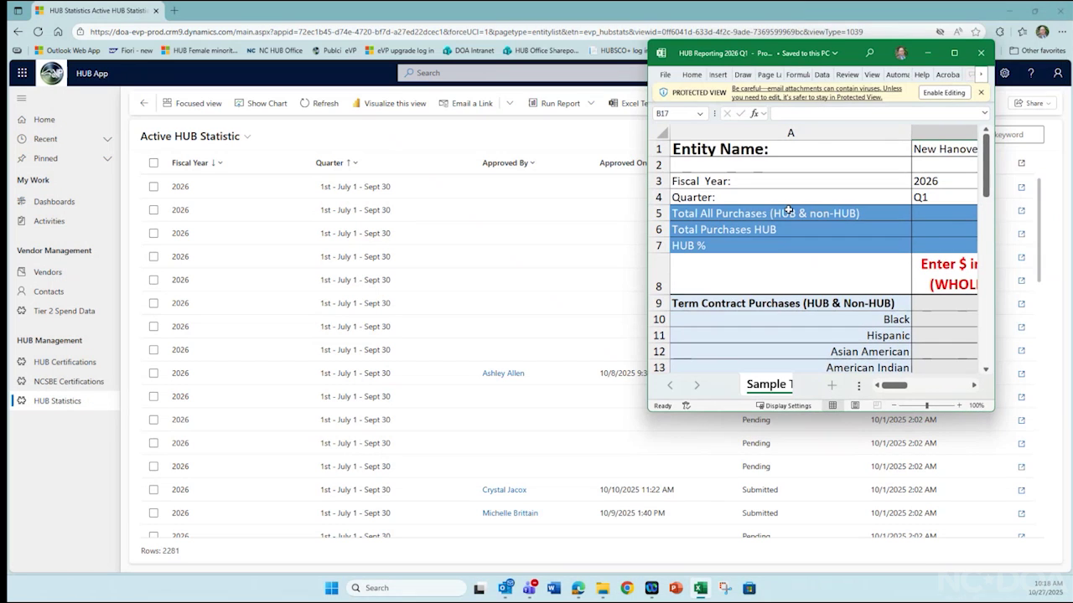
left_click(943, 147)
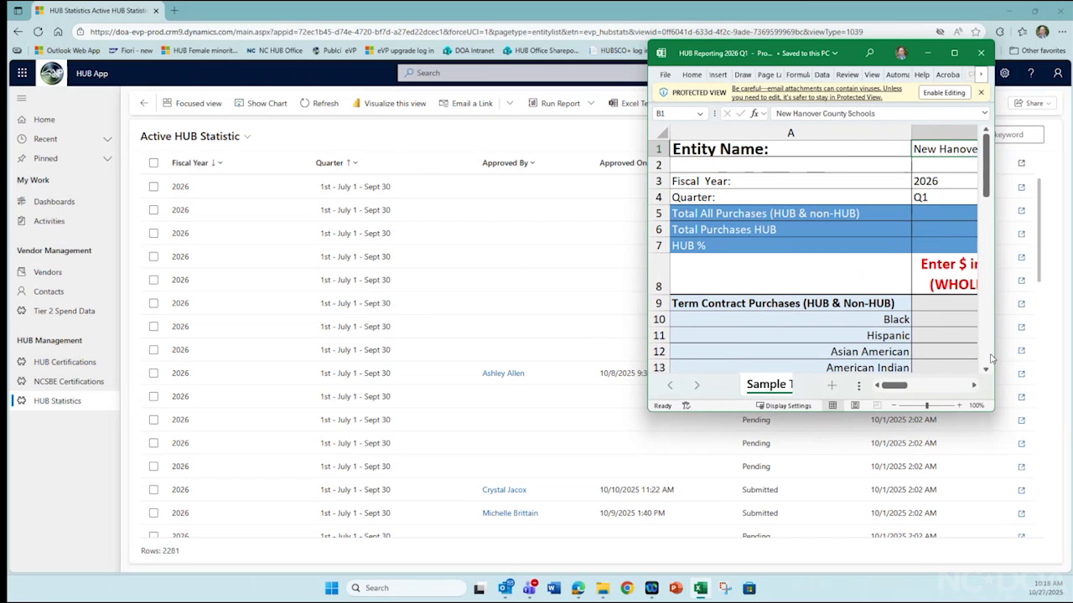
left_click_drag(994, 358, 1047, 355)
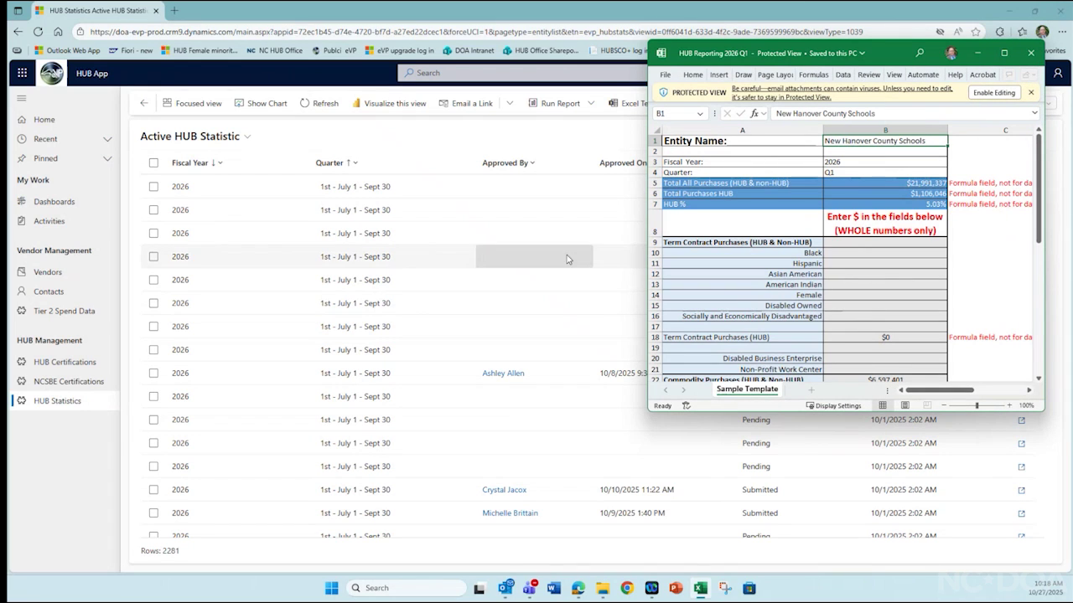
Switch to the Previous Fiscal Year(s) JG view and filter Department to NEW HANOVER COUNTY BOARD OF EDUCATION
left_click(248, 138)
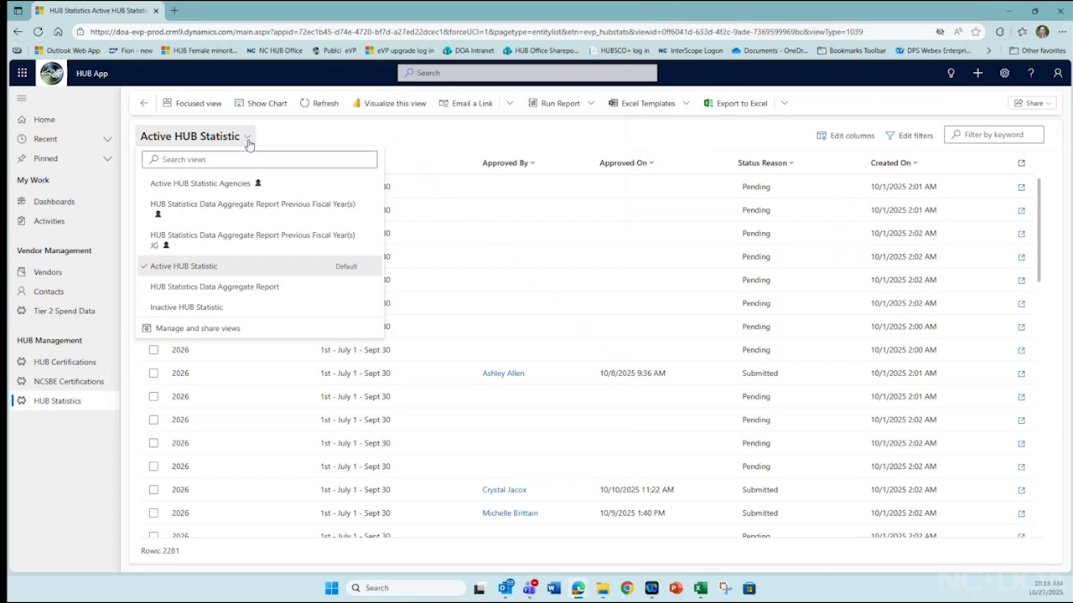
left_click(307, 238)
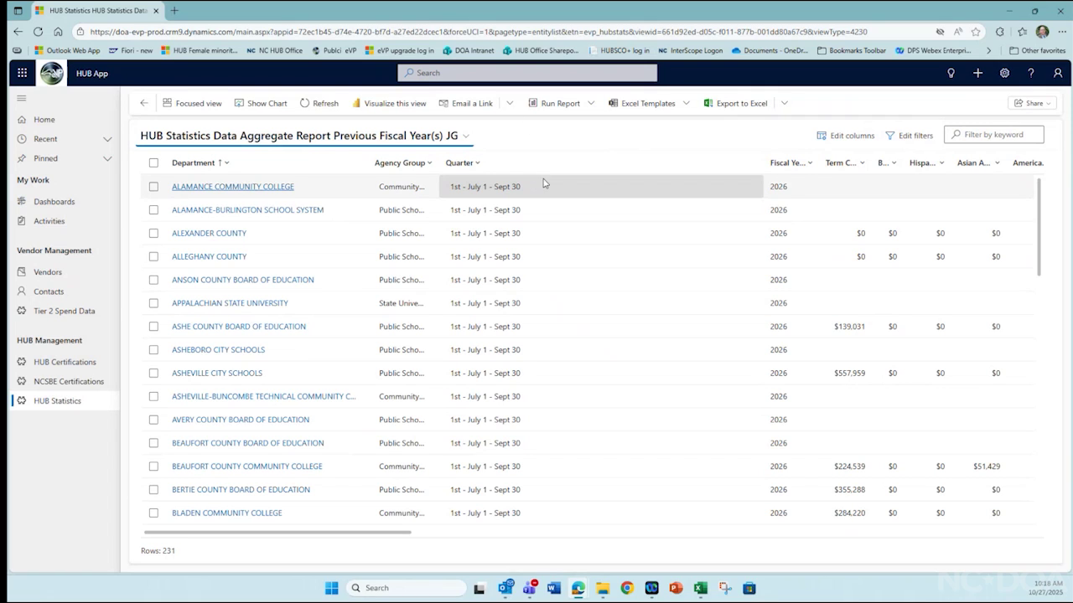
left_click(228, 166)
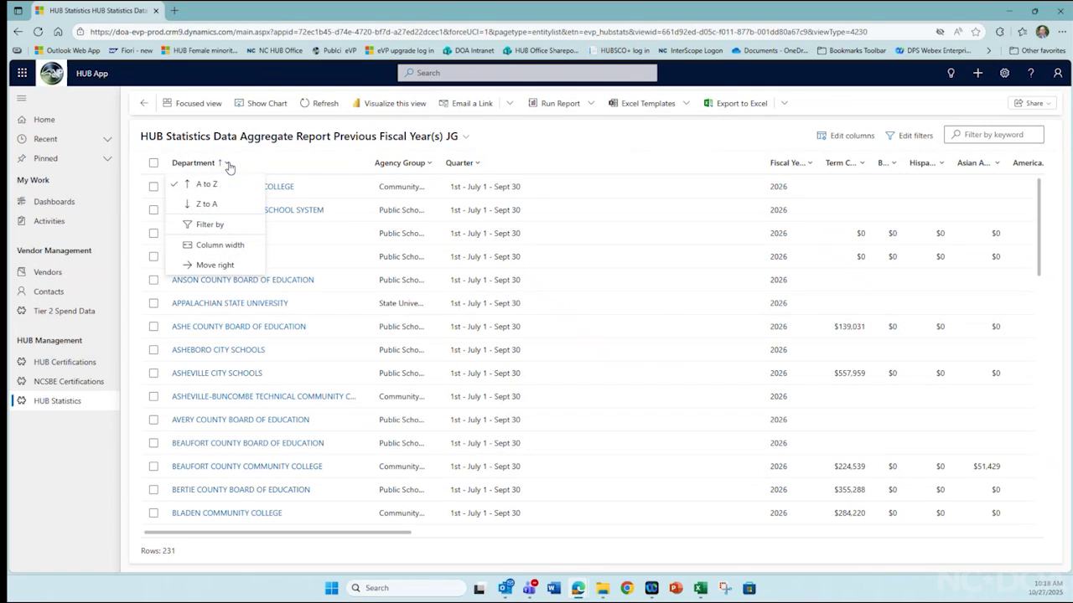
left_click(212, 234)
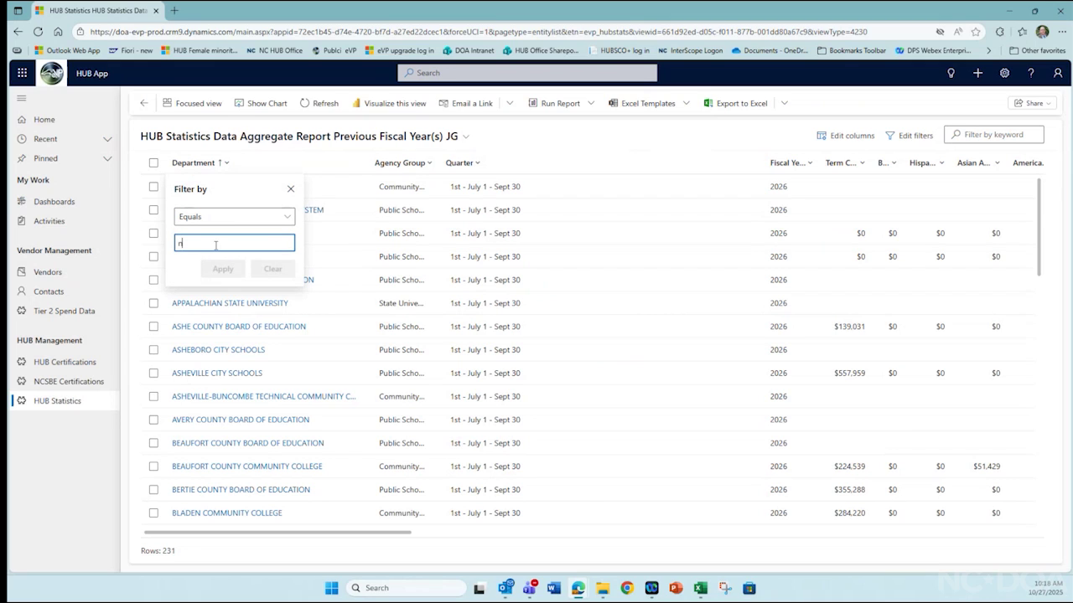
type("new hanover")
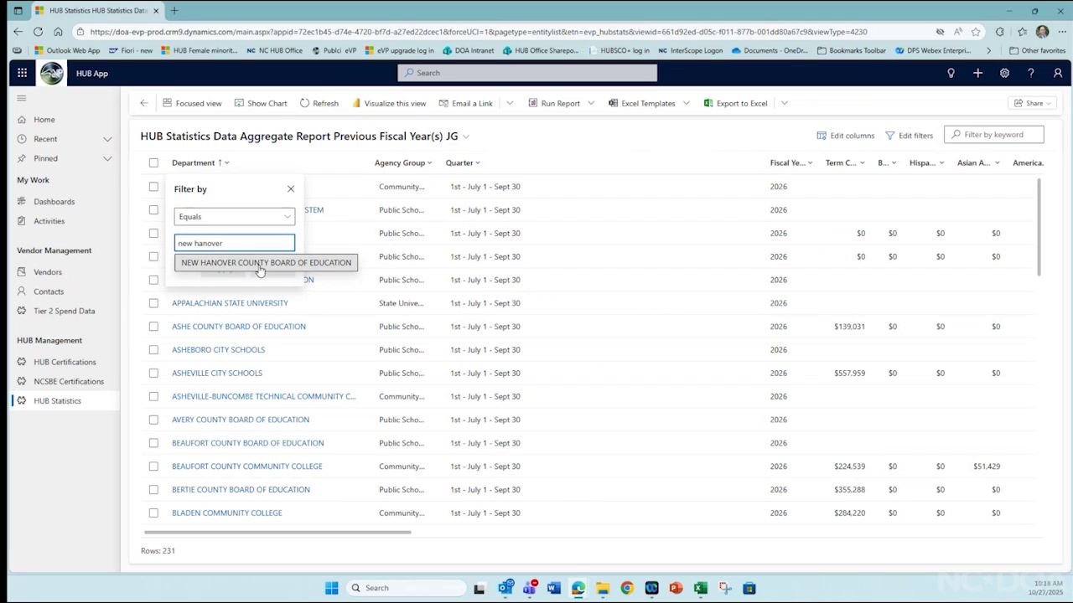
left_click(260, 264)
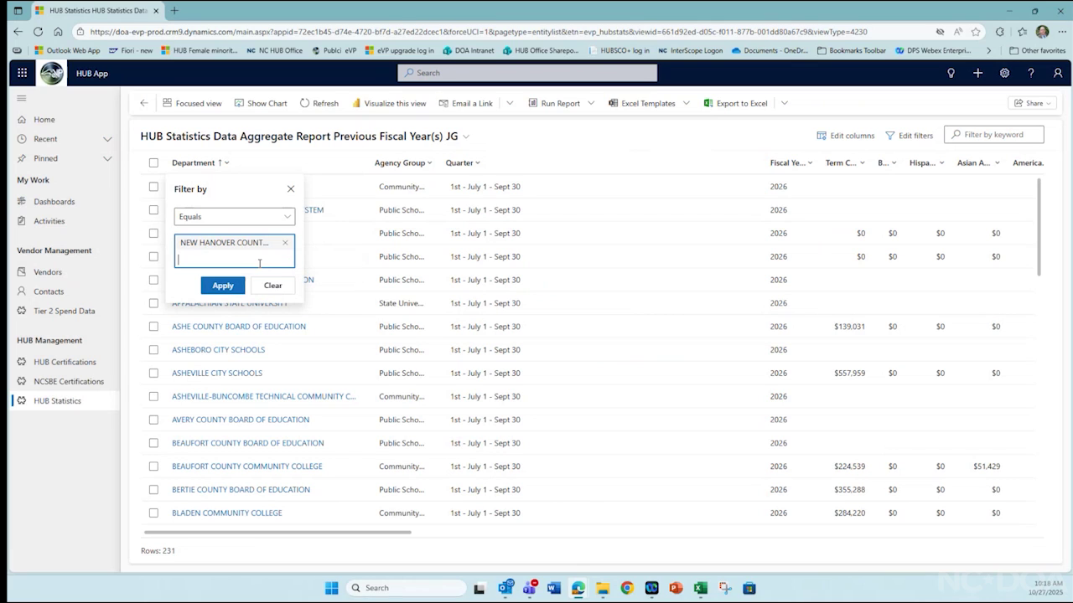
left_click(222, 285)
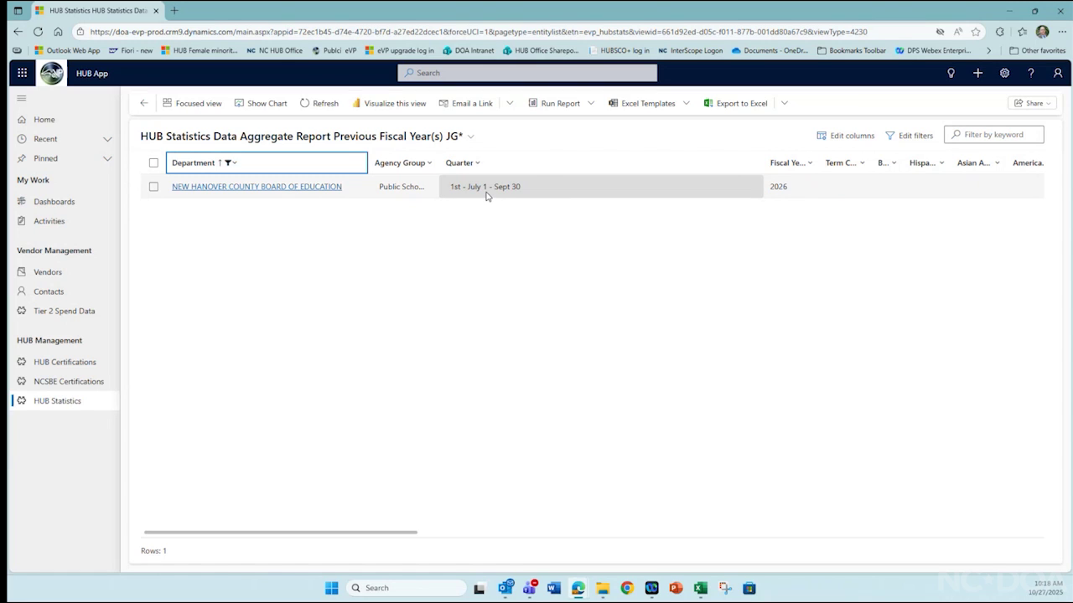
Open the New Hanover County Board of Education 2026 Q1 record and snap it beside Excel
double_click(486, 193)
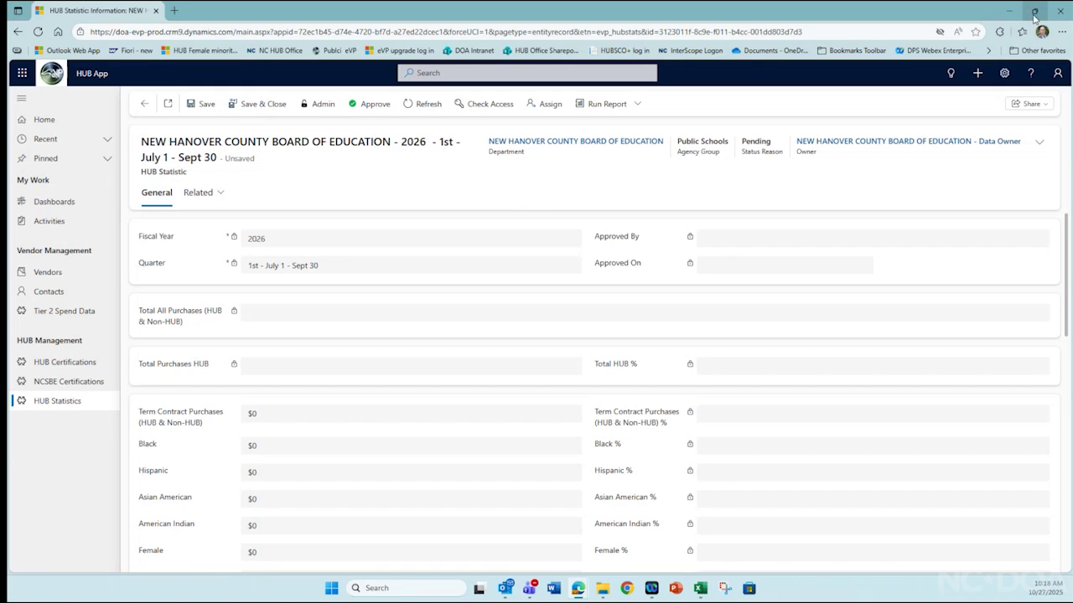
mouse_move(1035, 17)
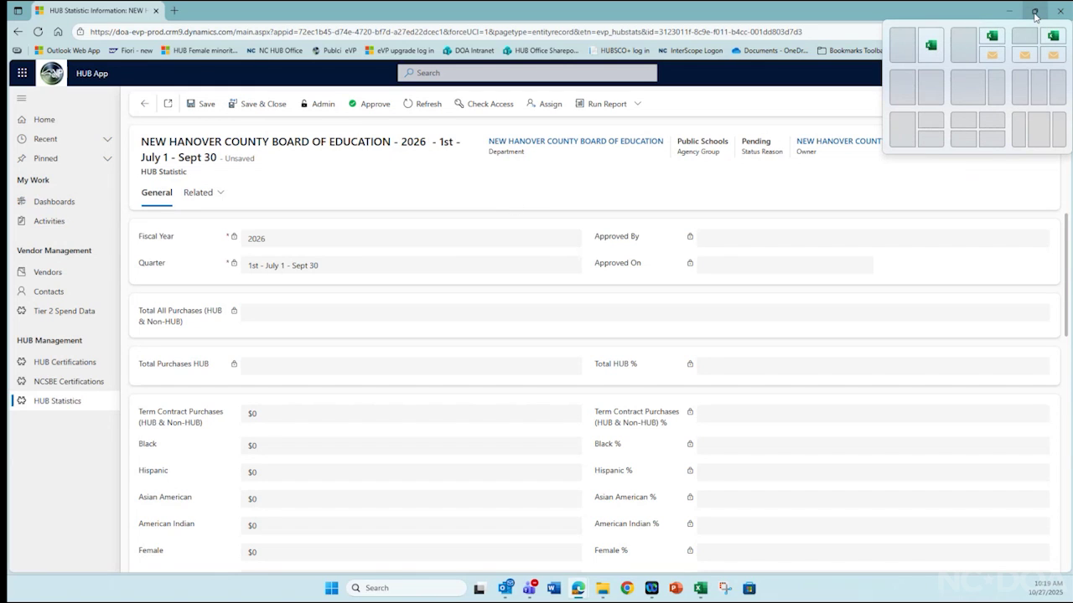
left_click(903, 45)
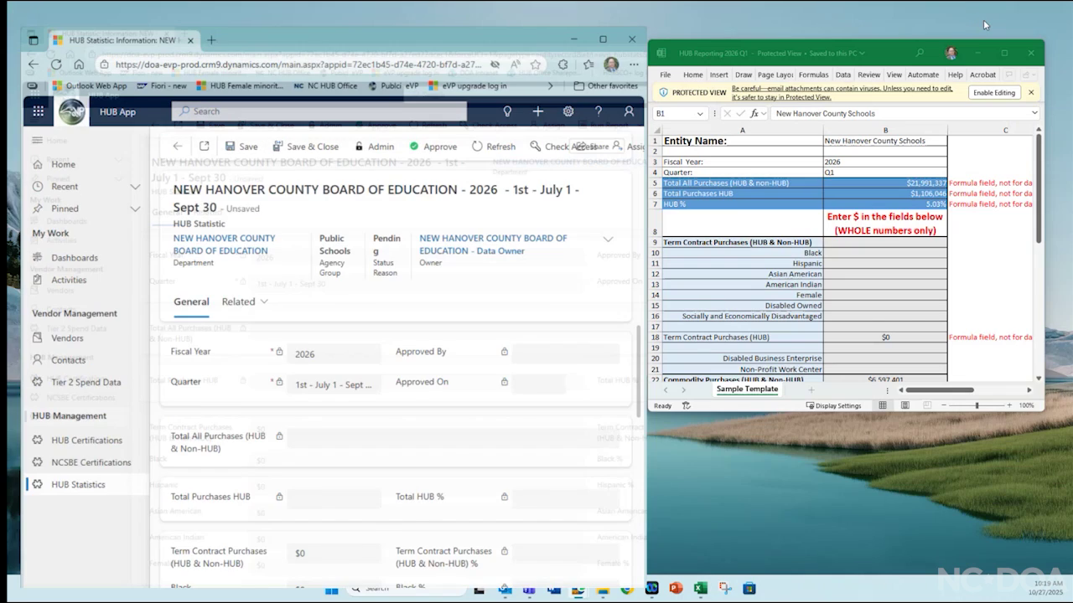
left_click_drag(368, 31, 367, 26)
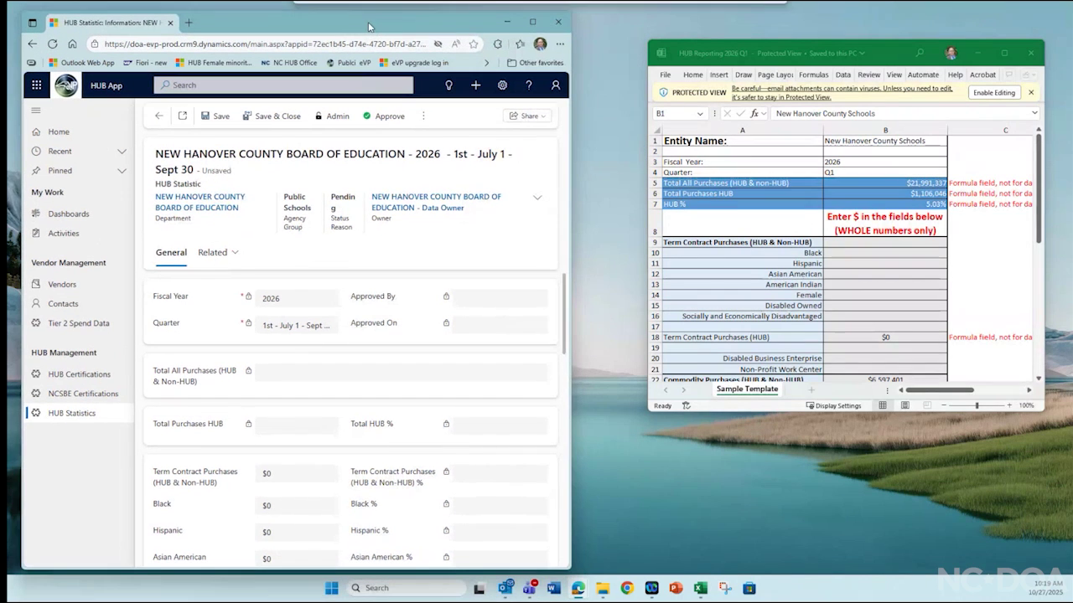
left_click(887, 56)
left_click_drag(887, 57, 816, 29)
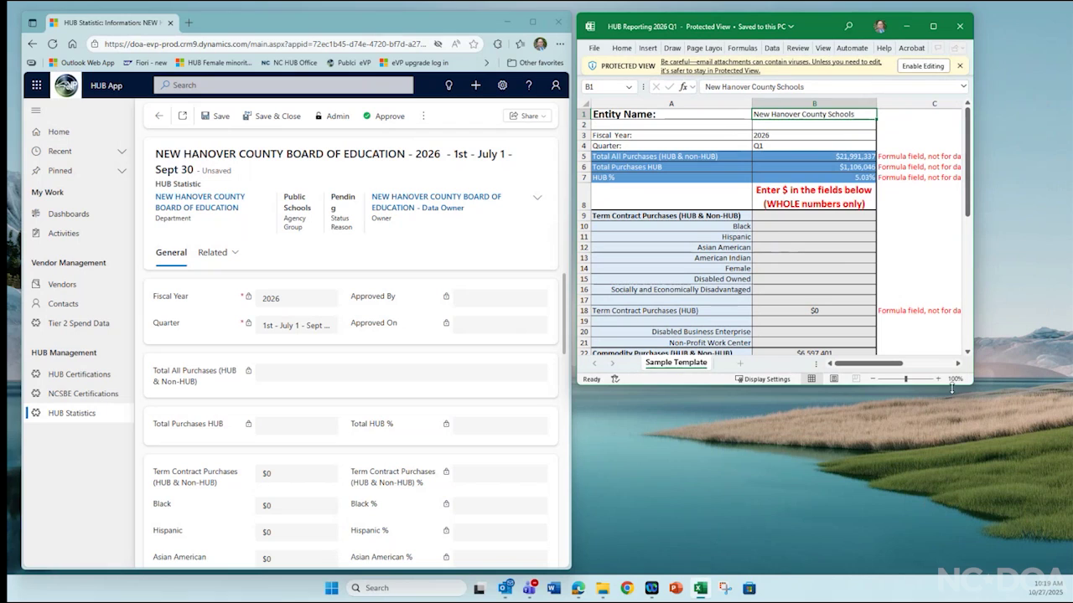
left_click_drag(973, 387, 987, 563)
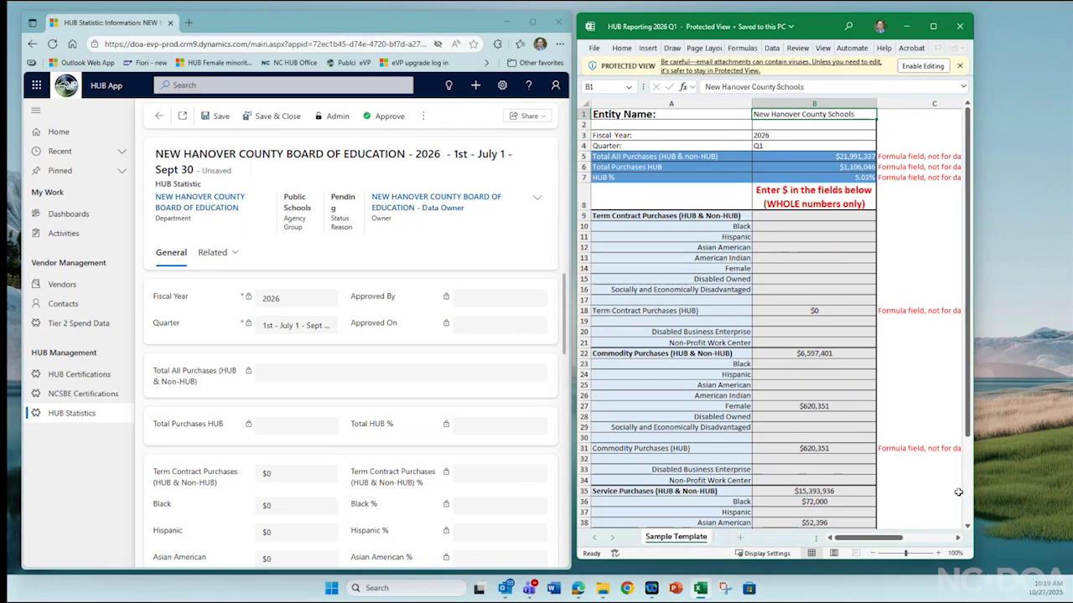
left_click_drag(973, 449, 1039, 449)
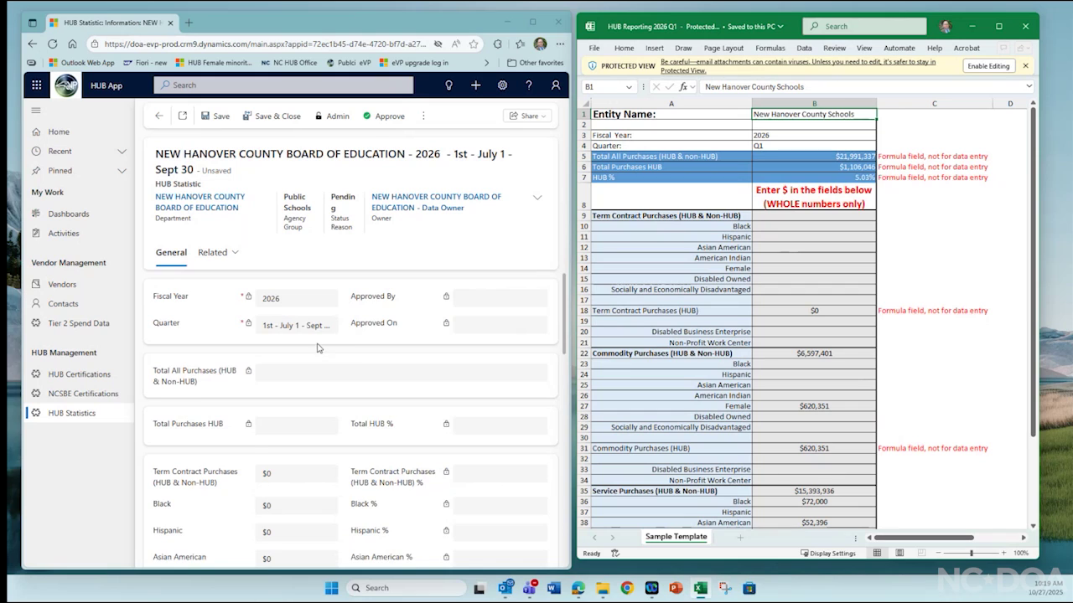
scroll(339, 363, "down", 3)
scroll(322, 356, "up", 3)
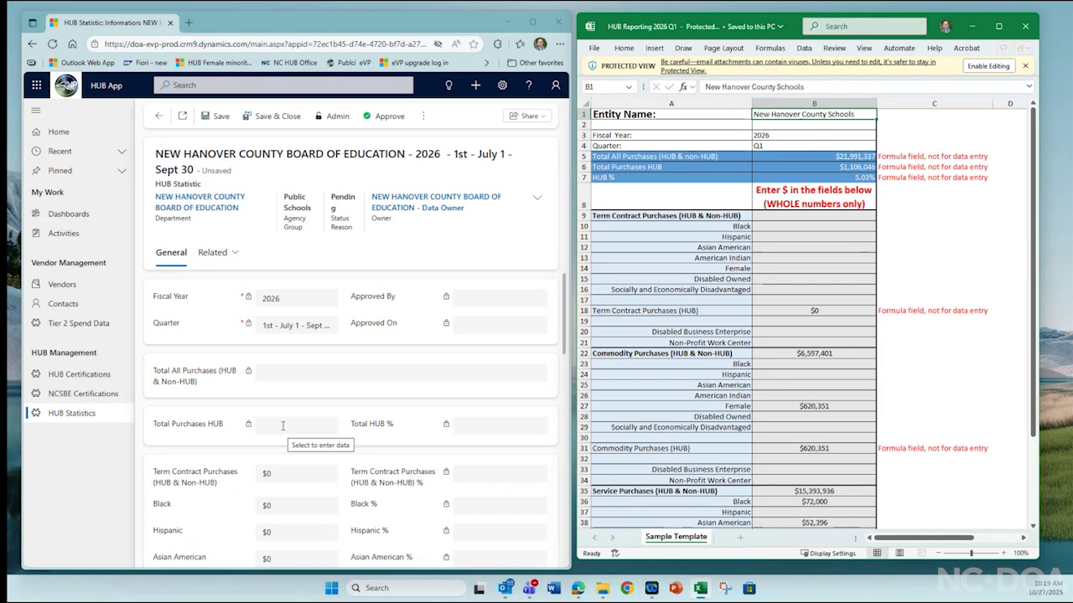
scroll(421, 462, "down", 3)
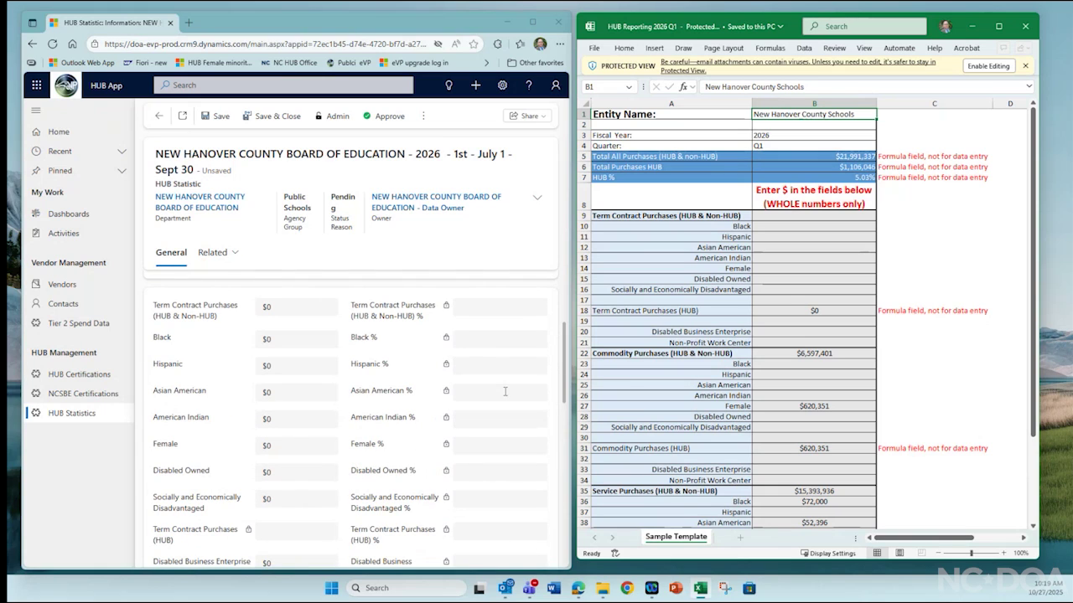
left_click(791, 290)
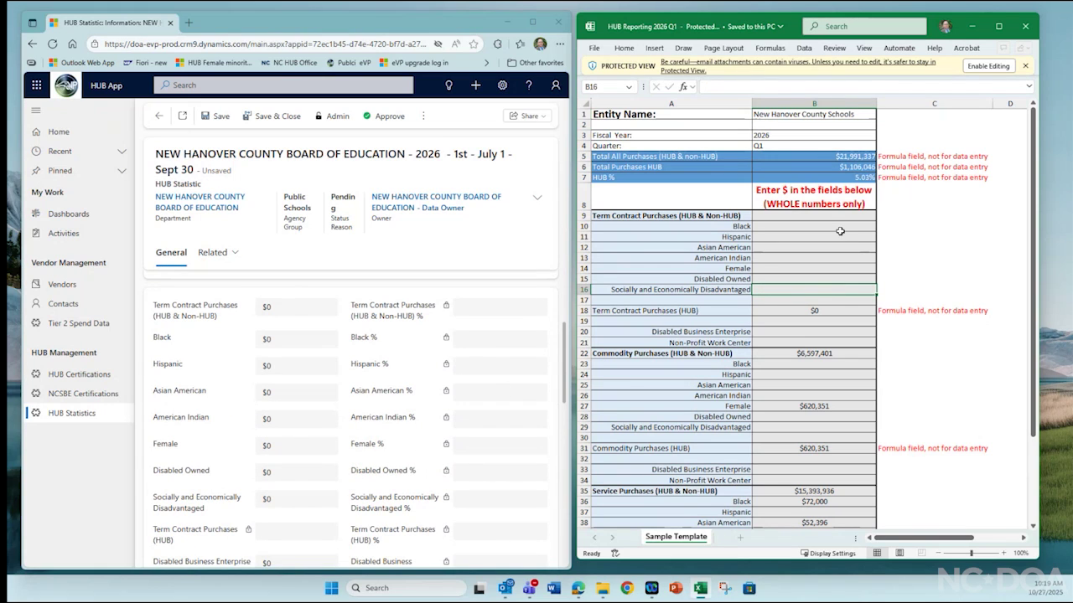
left_click(798, 216)
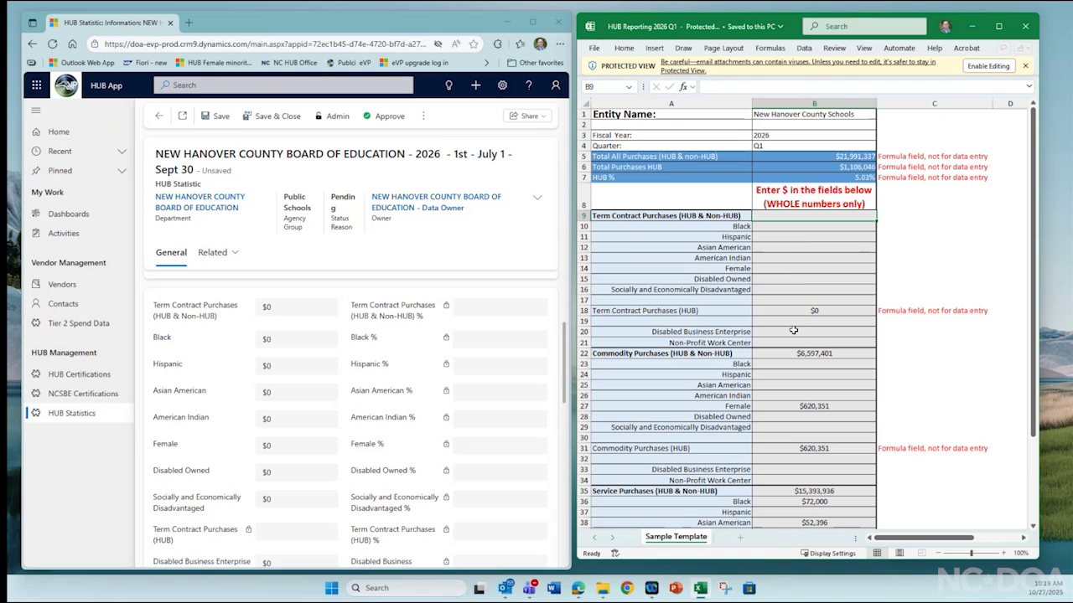
left_click_drag(801, 216, 801, 342)
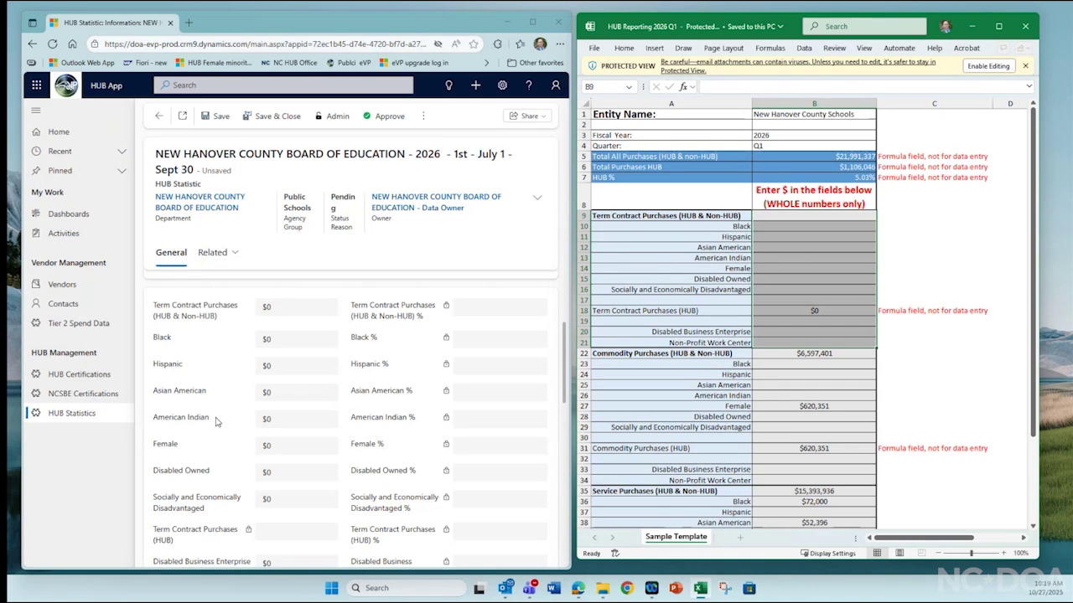
scroll(215, 423, "down", 3)
scroll(215, 423, "down", 3)
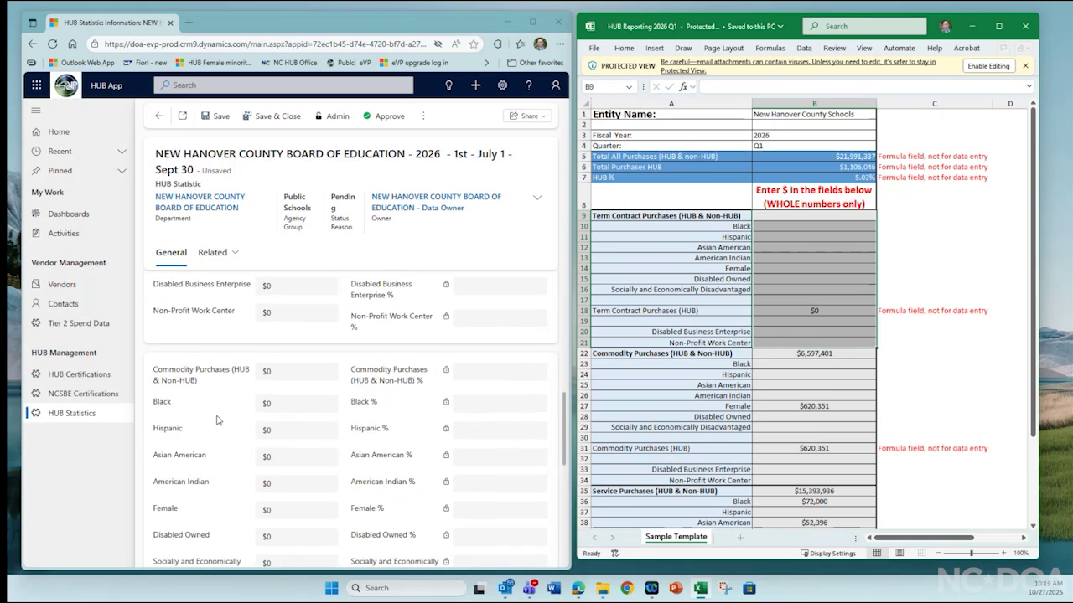
scroll(216, 419, "down", 1)
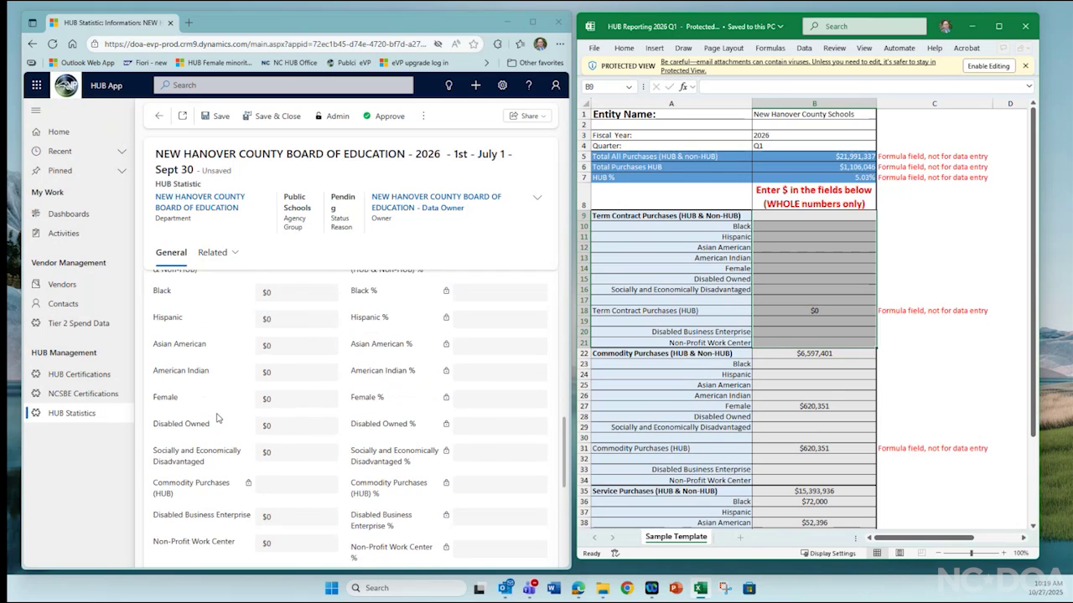
scroll(216, 419, "up", 1)
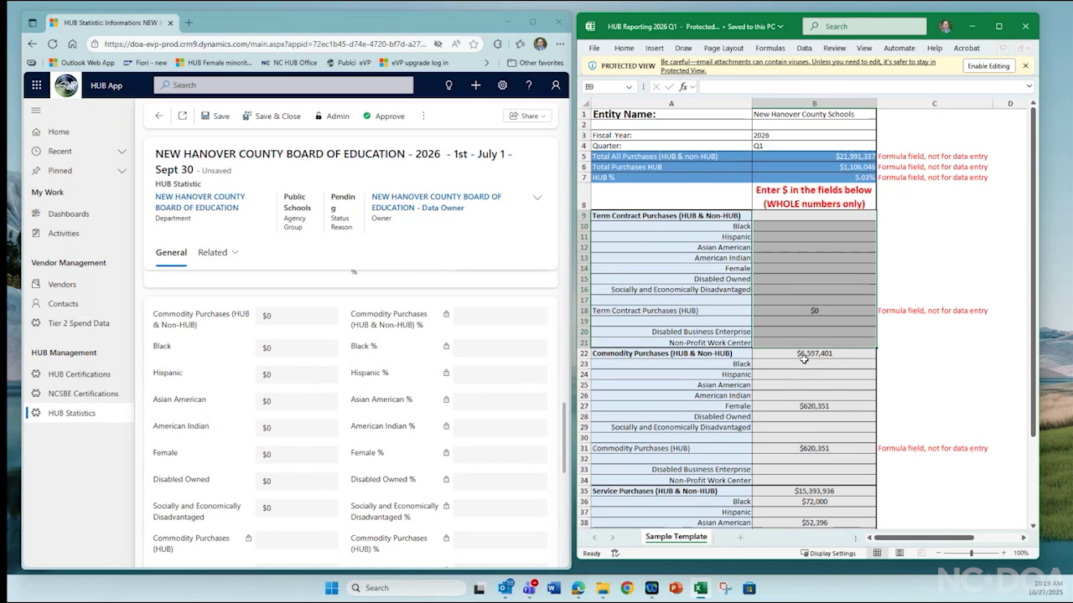
Paste the $6,597,401 commodity total from B22 into Commodity Purchases (HUB & Non-HUB)
left_click(843, 357)
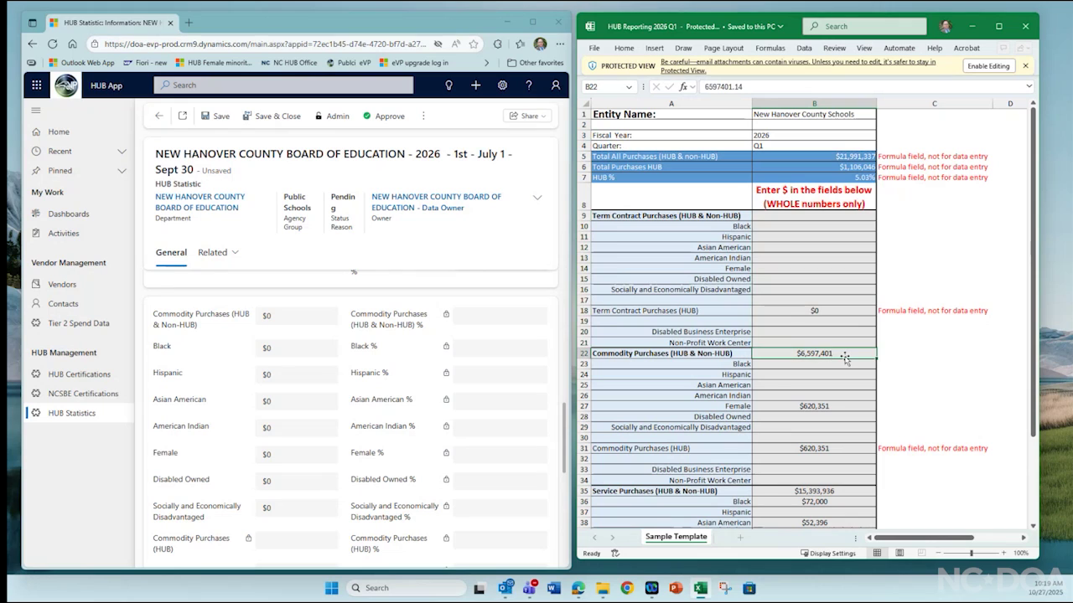
right_click(789, 355)
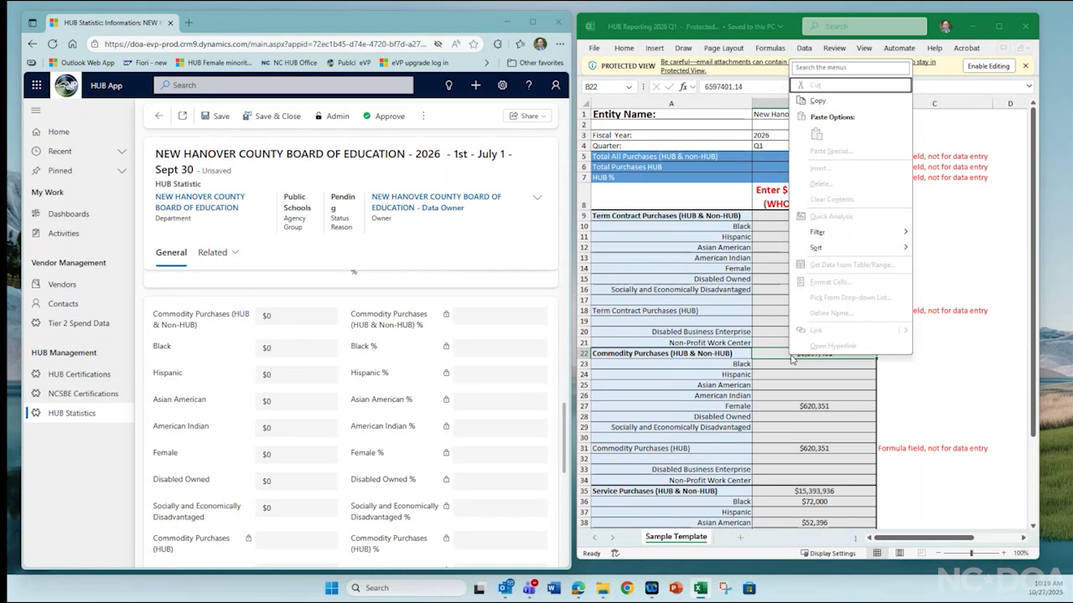
left_click(817, 101)
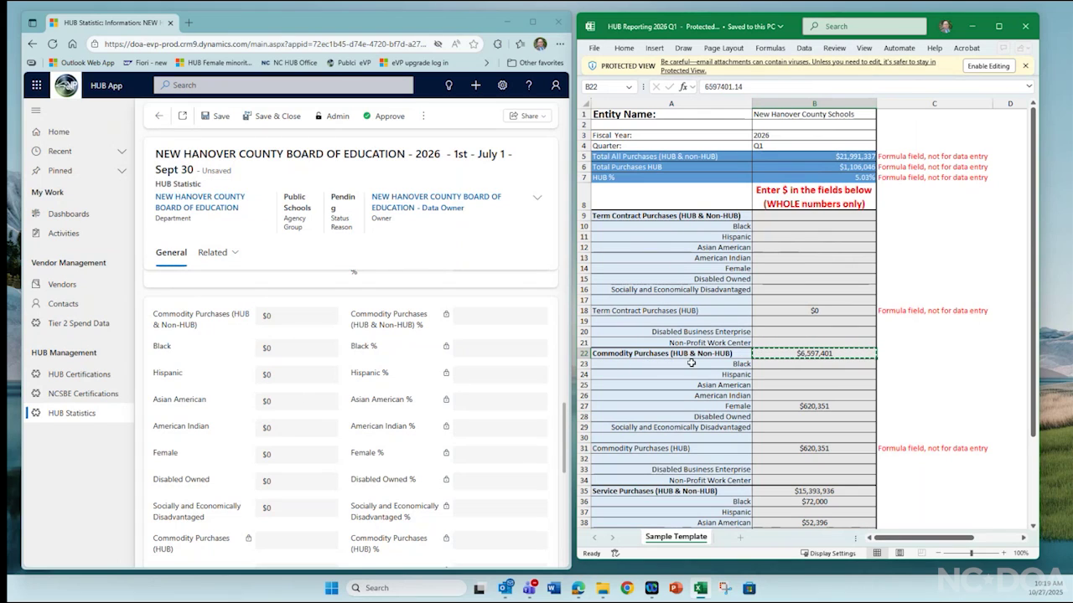
left_click(287, 316)
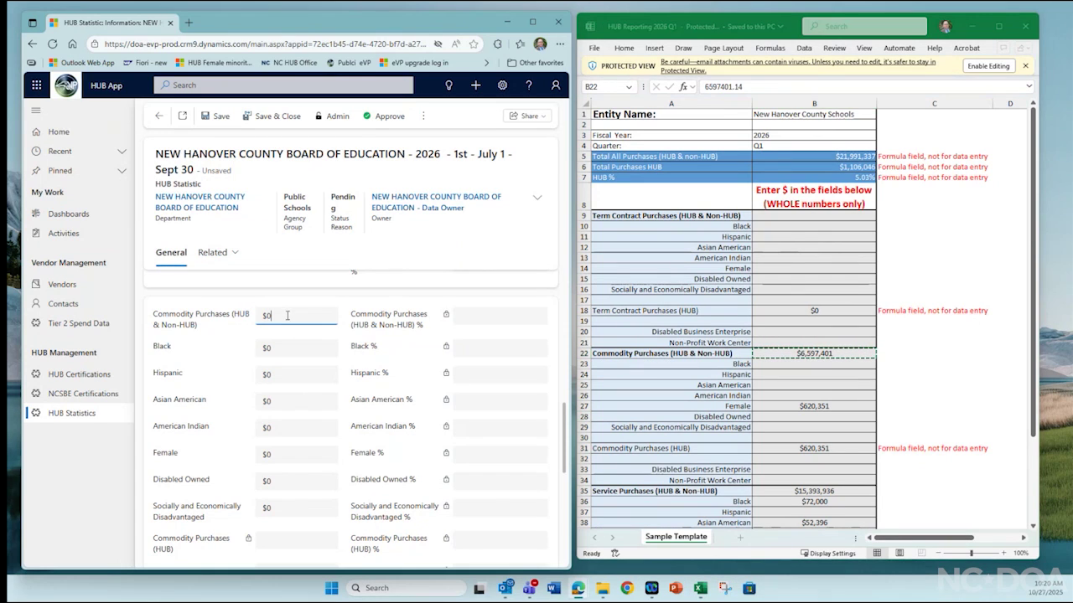
left_click_drag(287, 316, 240, 315)
key("ctrl+v")
Paste the $620,351 amount from B27 into the commodity Female field
left_click(798, 406)
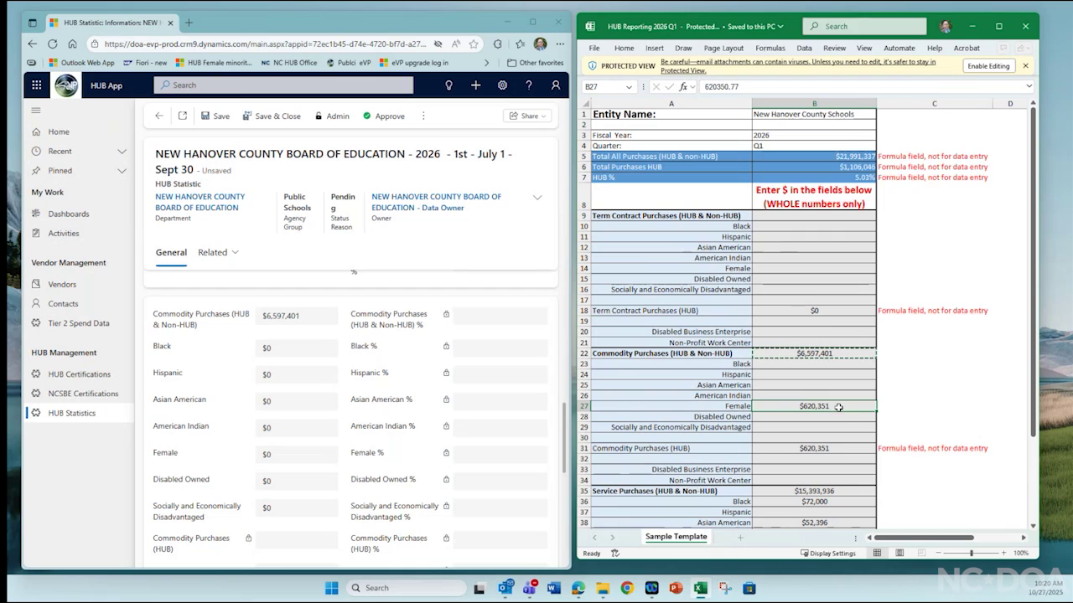
right_click(839, 408)
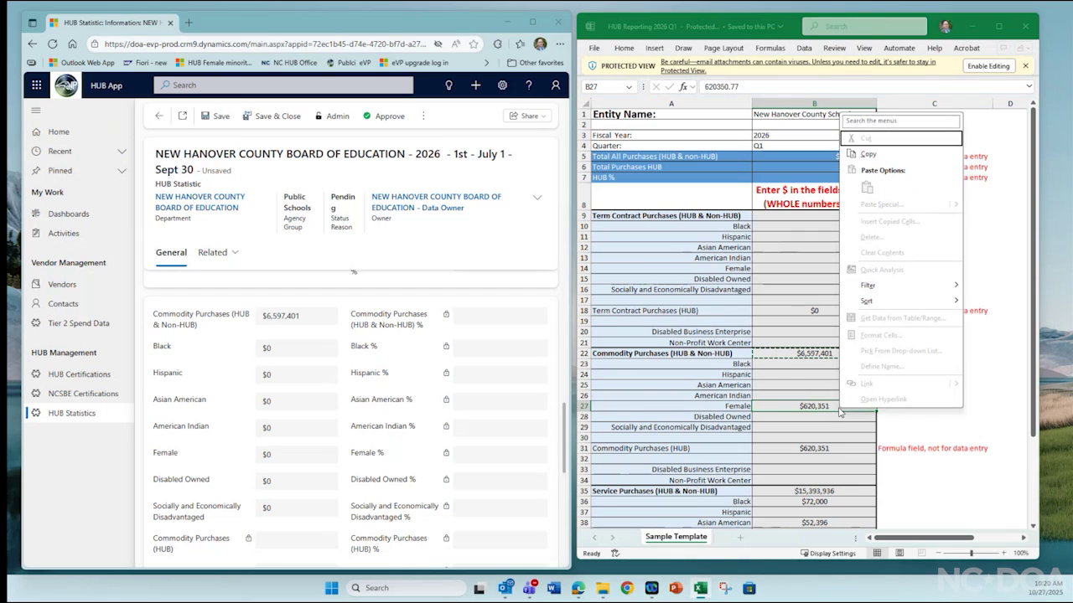
left_click(871, 156)
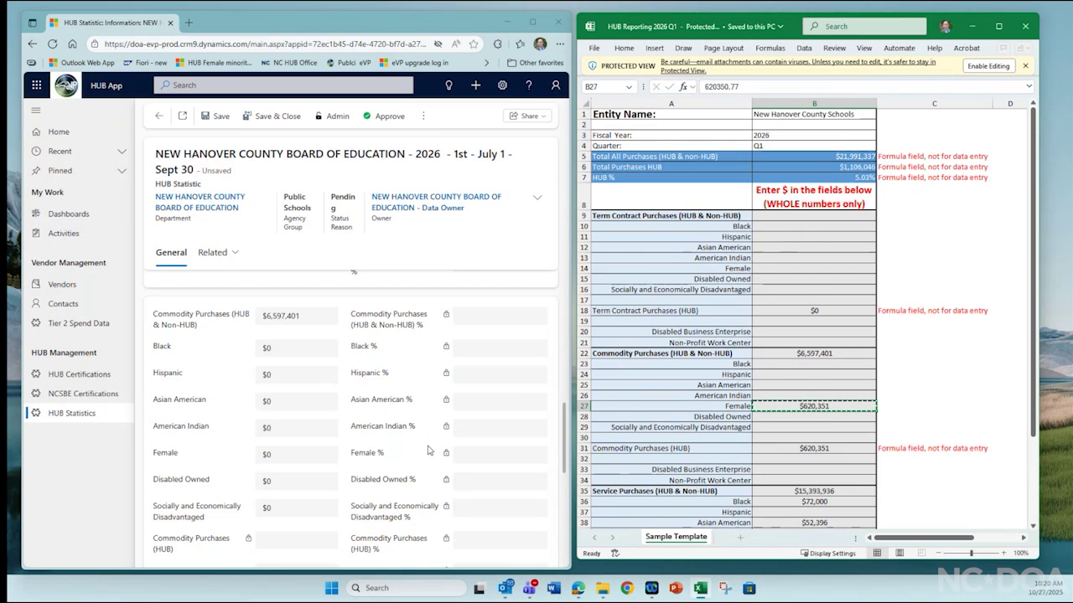
left_click(255, 456)
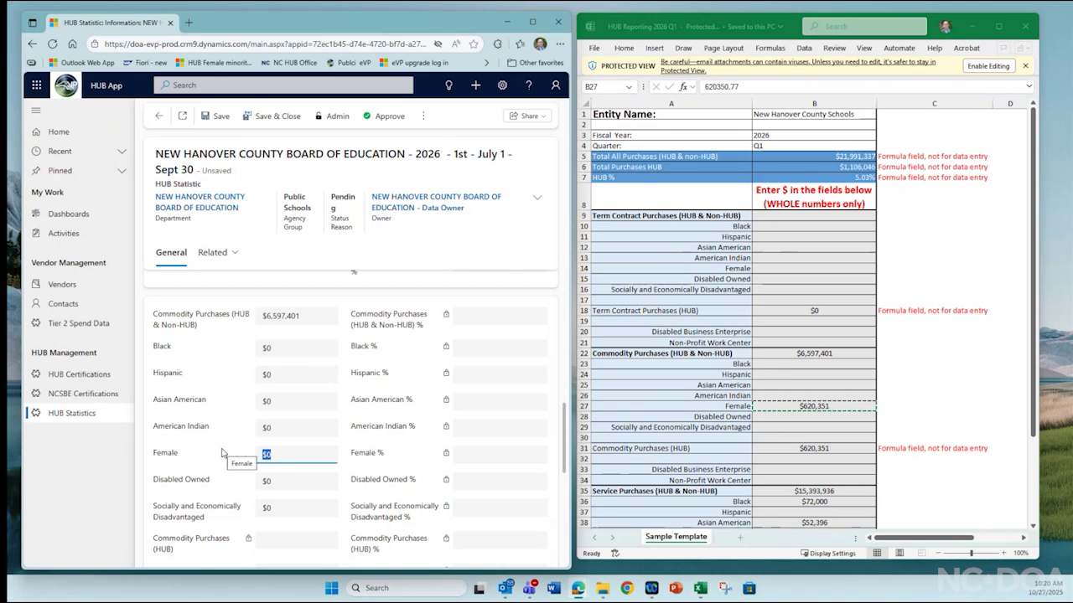
key("ctrl+v")
scroll(226, 456, "down", 2)
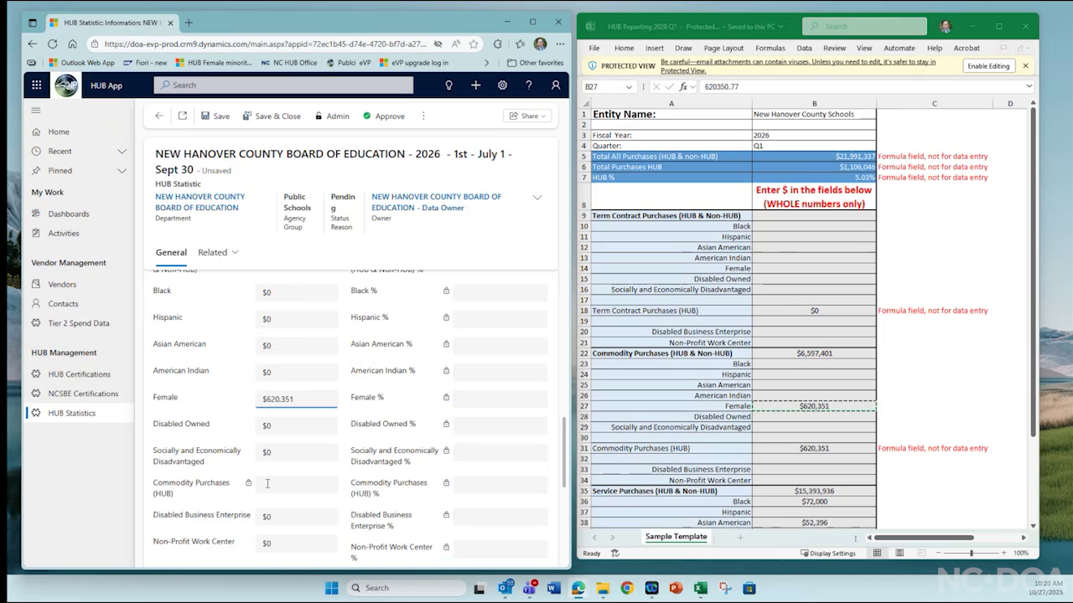
left_click(267, 482)
scroll(268, 382, "down", 2)
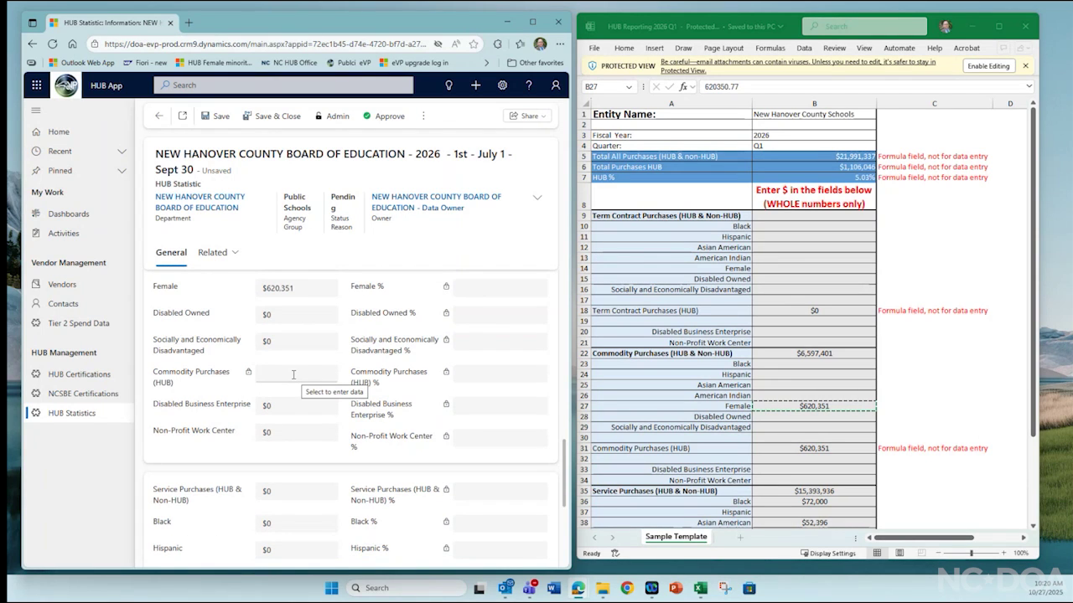
scroll(293, 375, "down", 5)
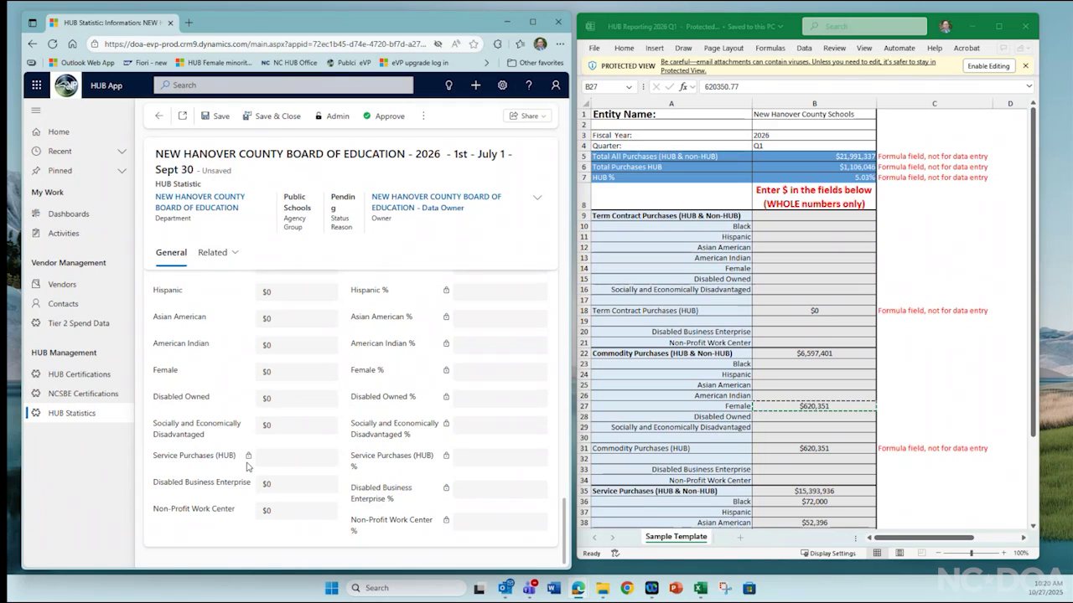
Save the record and check the calculated Commodity Purchases (HUB) amount of $620,351
left_click(217, 119)
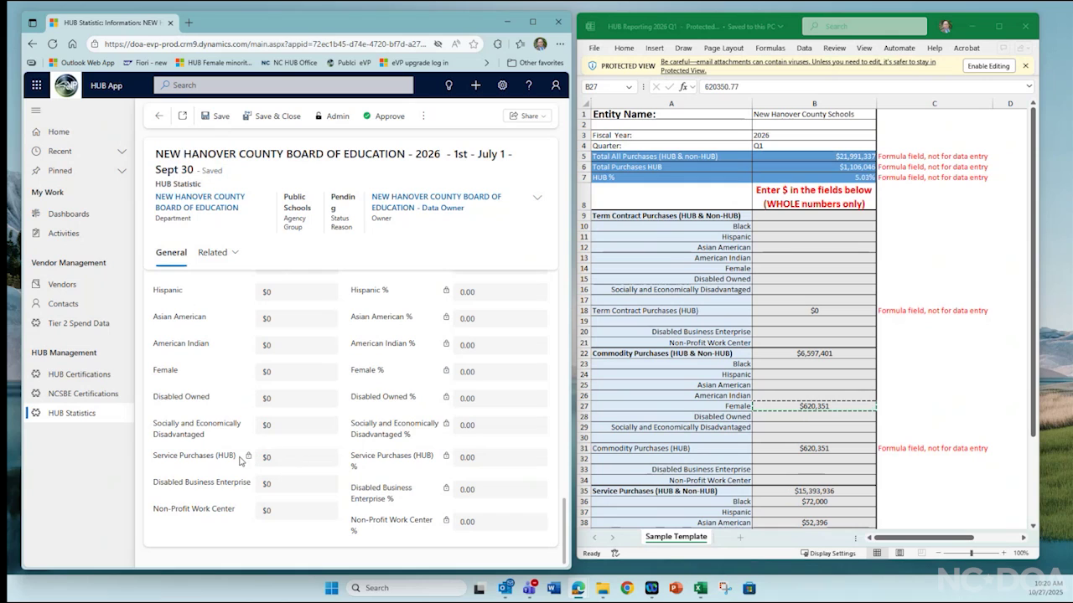
scroll(203, 468, "up", 3)
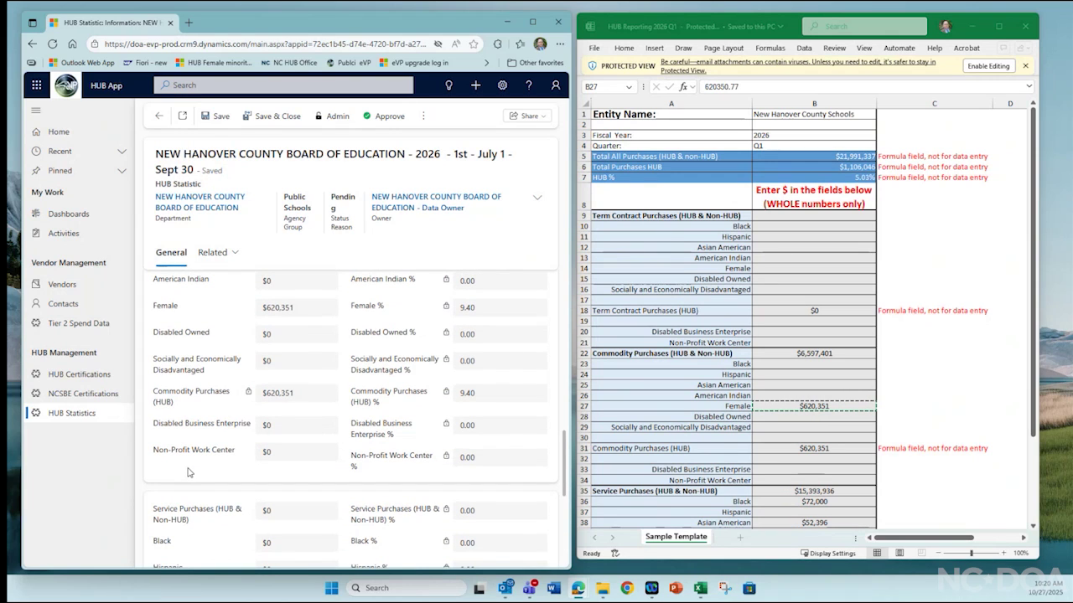
scroll(251, 456, "up", 1)
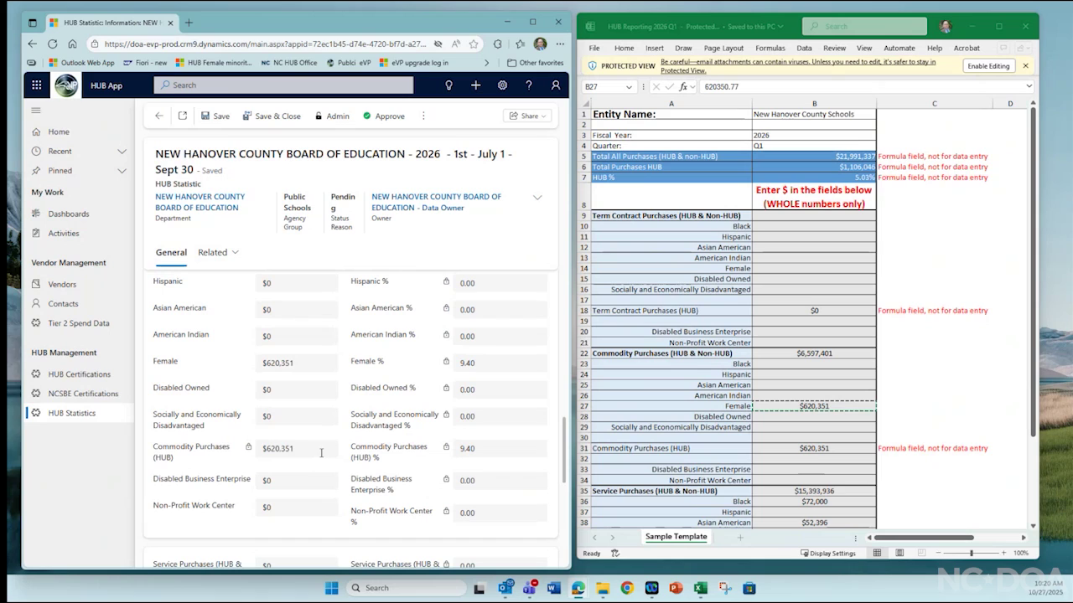
left_click_drag(321, 453, 261, 450)
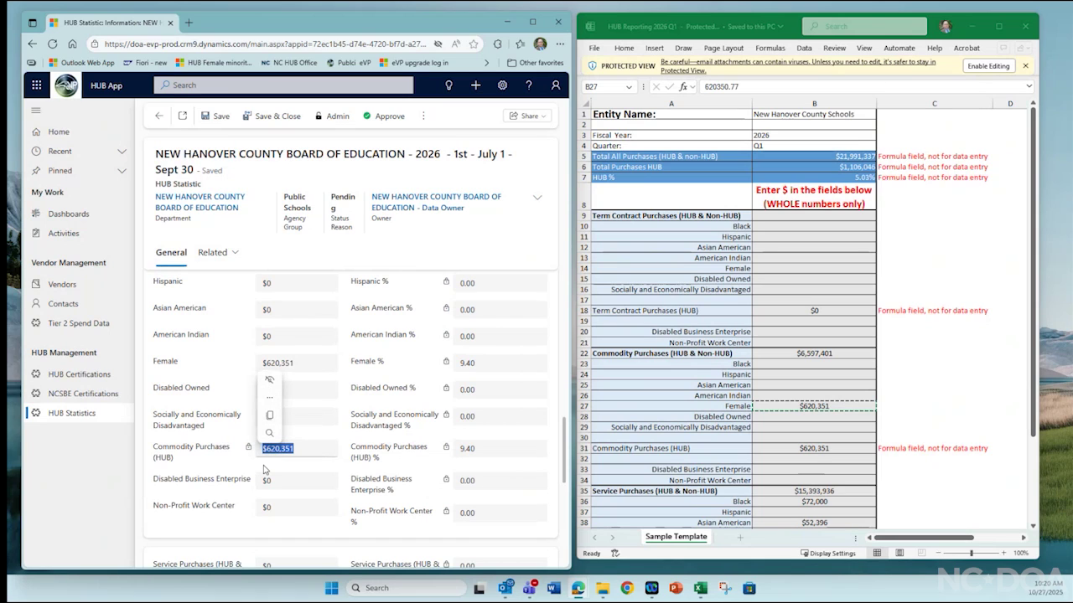
left_click(197, 462)
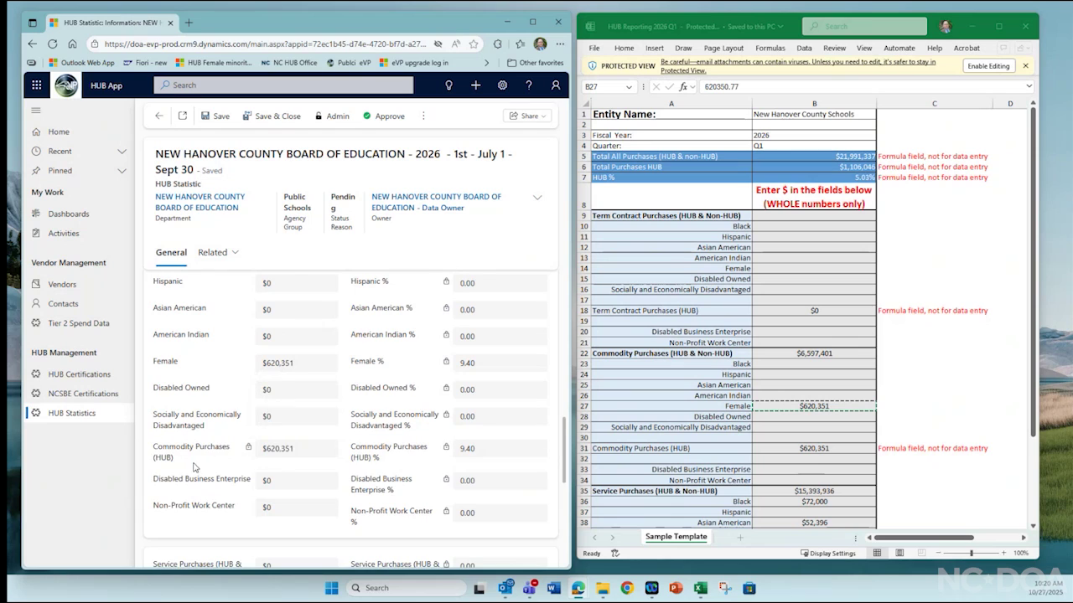
Review the saved Female amount of $620,351 and its 9.40% share across the form
scroll(251, 465, "down", 3)
left_click_drag(295, 471, 257, 476)
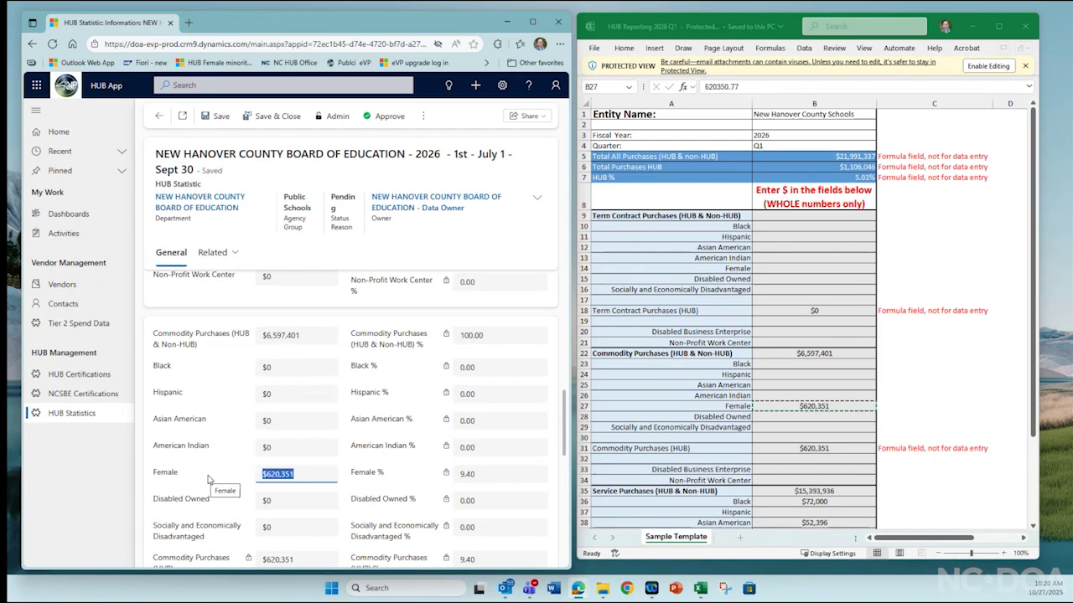
scroll(267, 457, "down", 2)
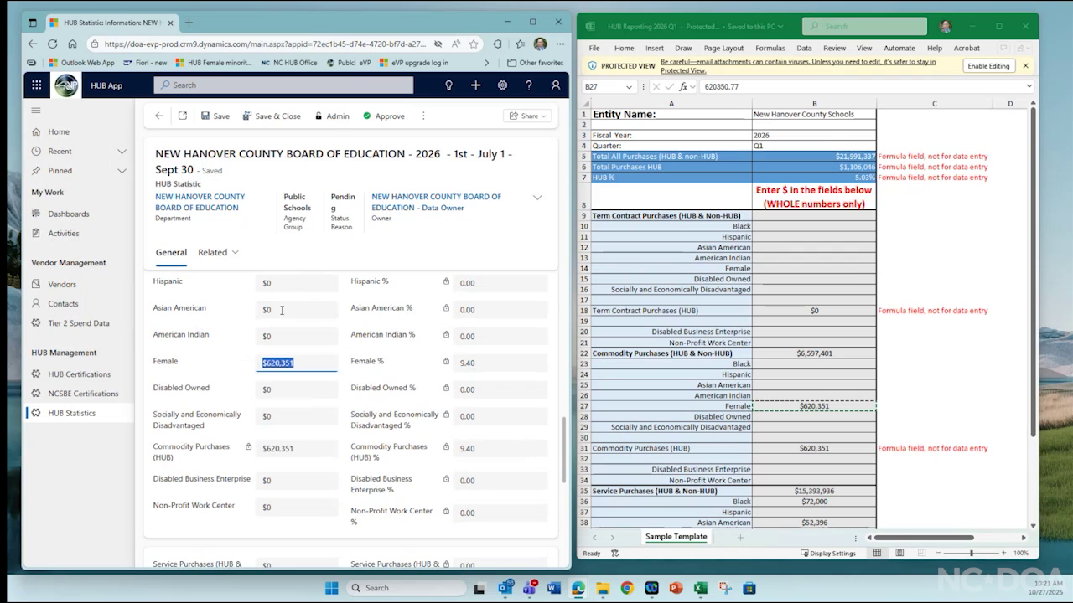
scroll(210, 424, "up", 1)
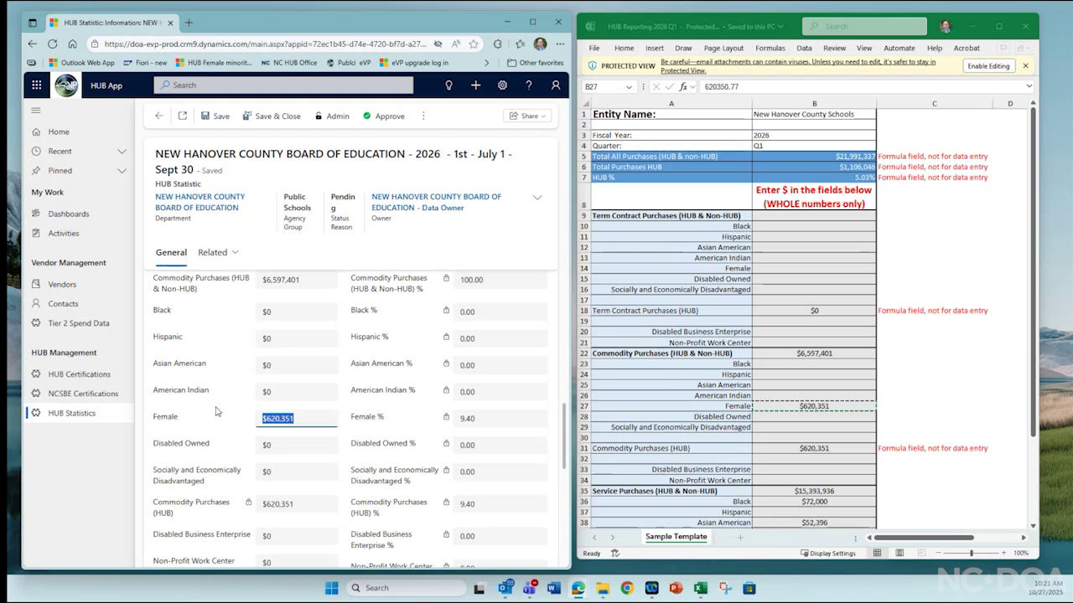
scroll(231, 409, "down", 2)
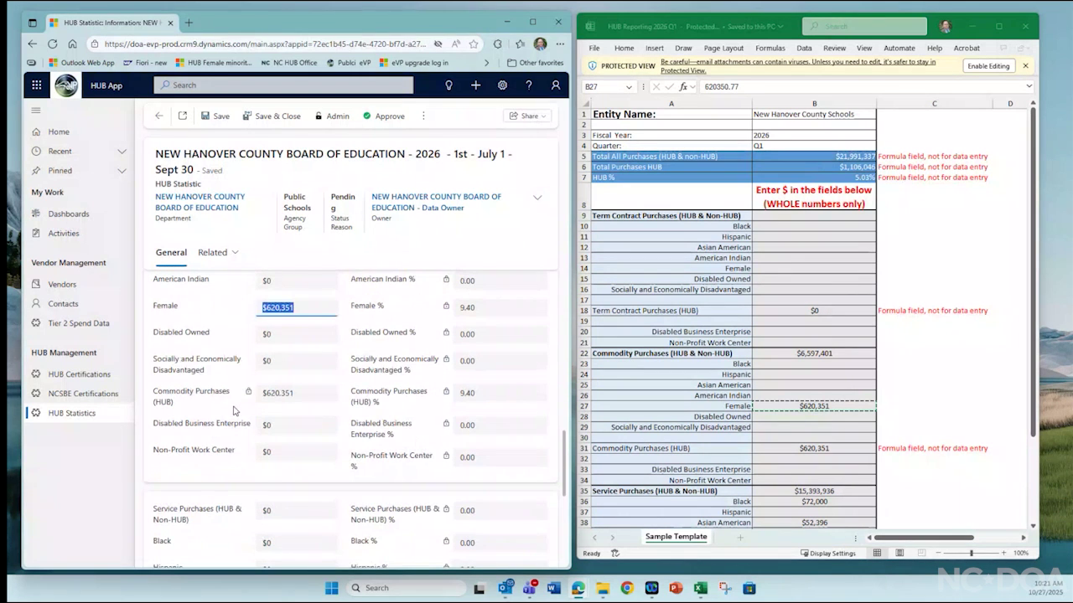
scroll(233, 410, "up", 4)
scroll(230, 455, "down", 4)
scroll(230, 455, "down", 5)
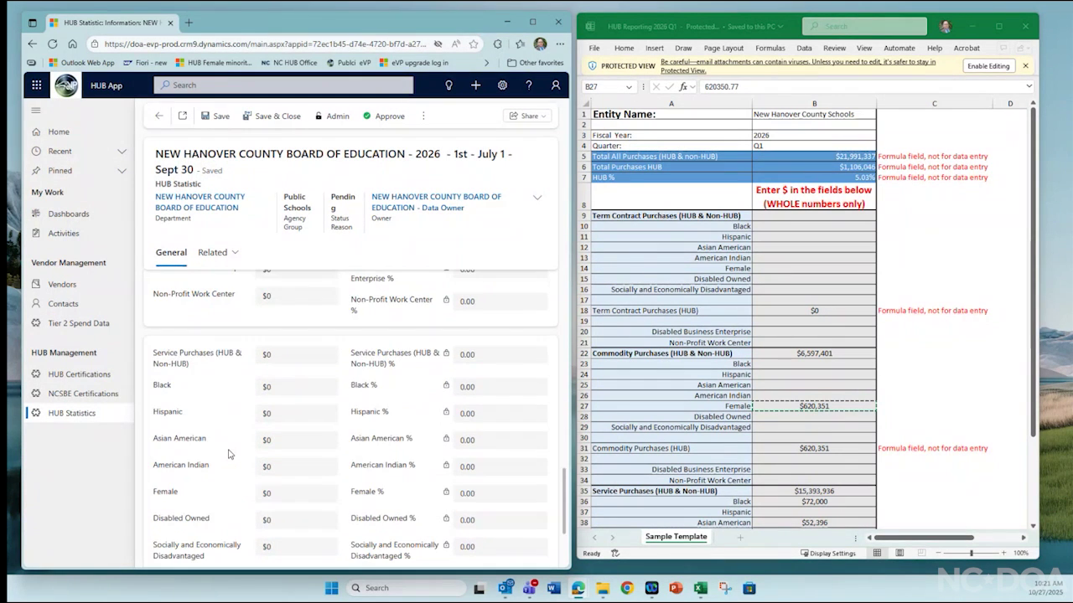
scroll(230, 450, "up", 2)
scroll(231, 450, "down", 2)
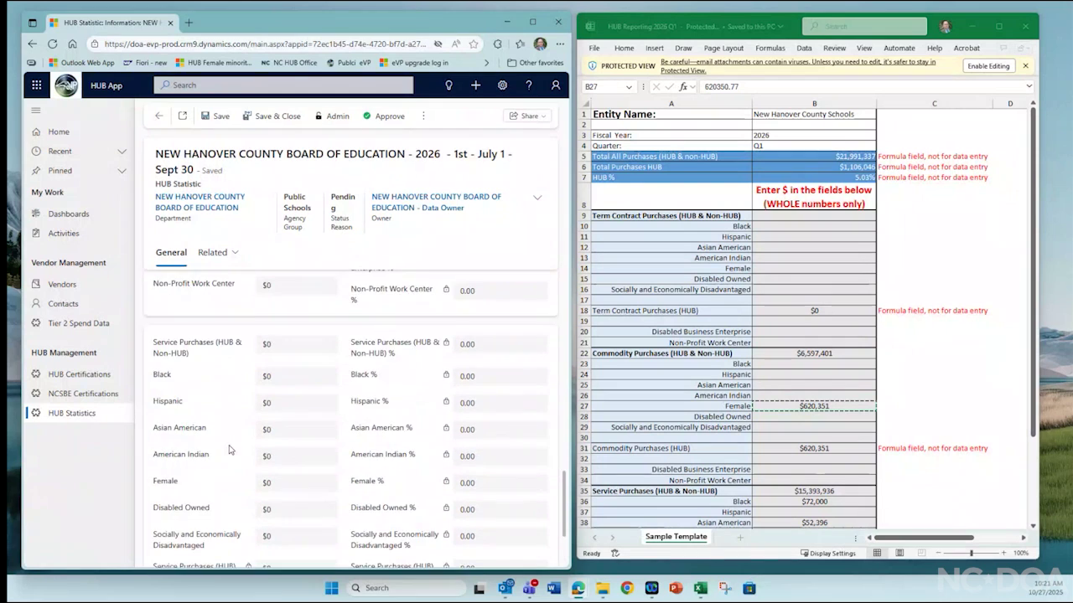
Paste the $72,000 service Black amount from B36 into the form's Black field
scroll(788, 421, "down", 5)
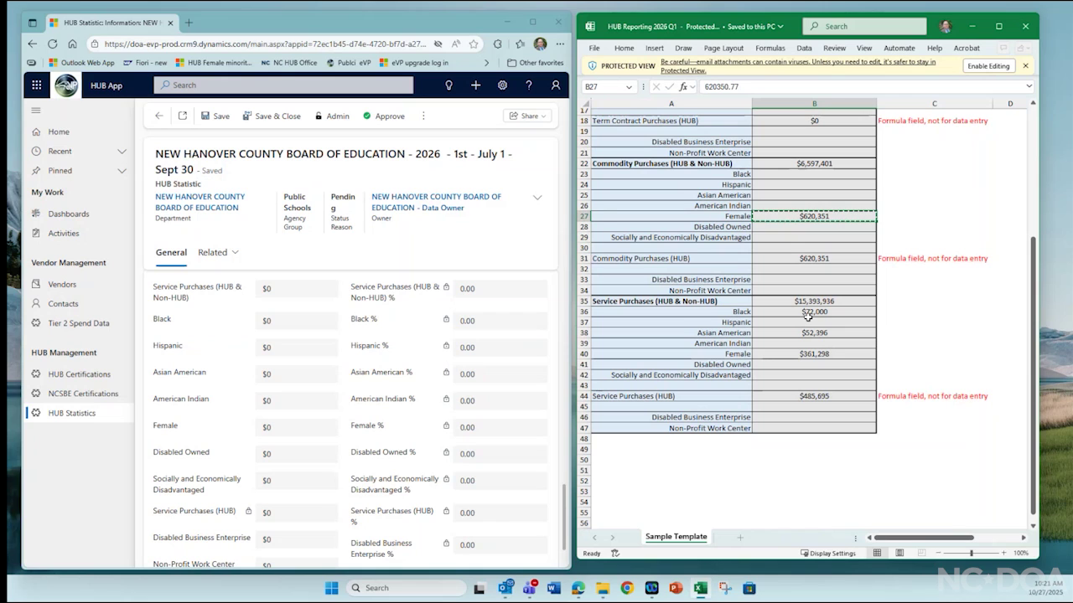
left_click(807, 313)
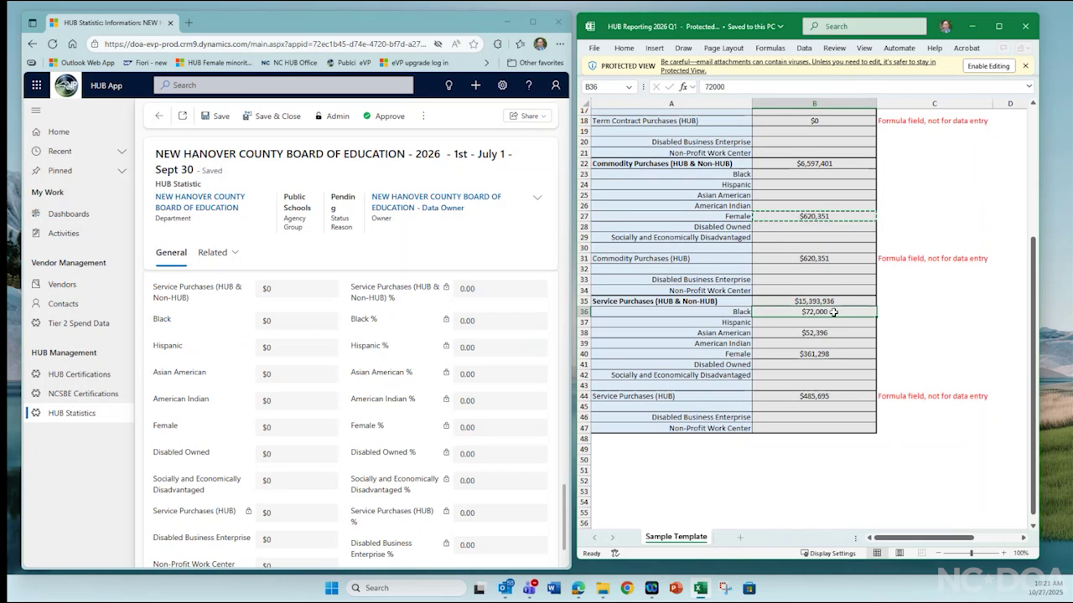
right_click(833, 312)
left_click(889, 59)
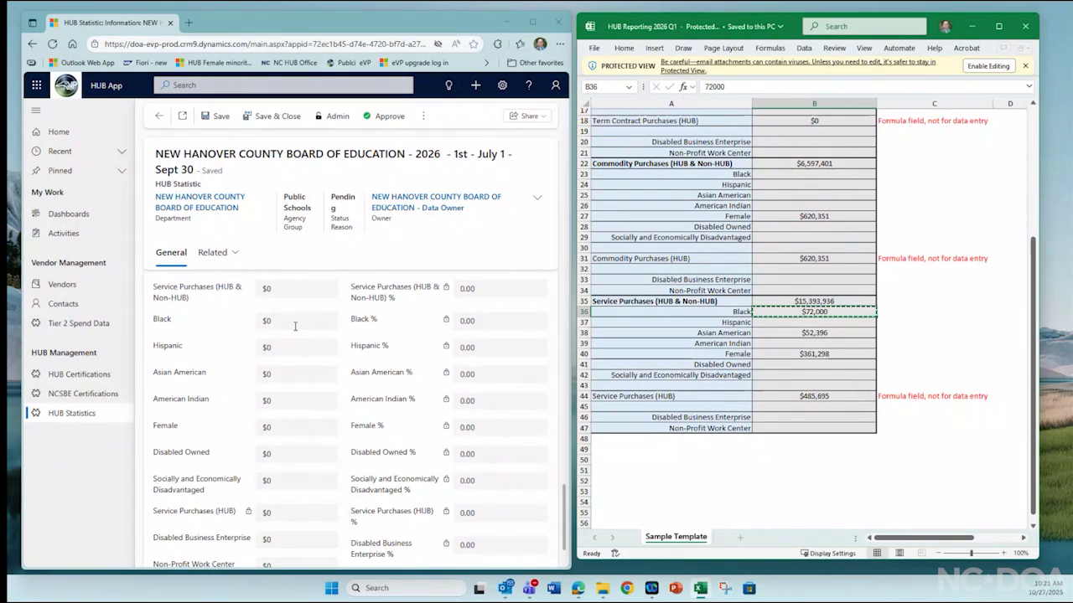
left_click(265, 323)
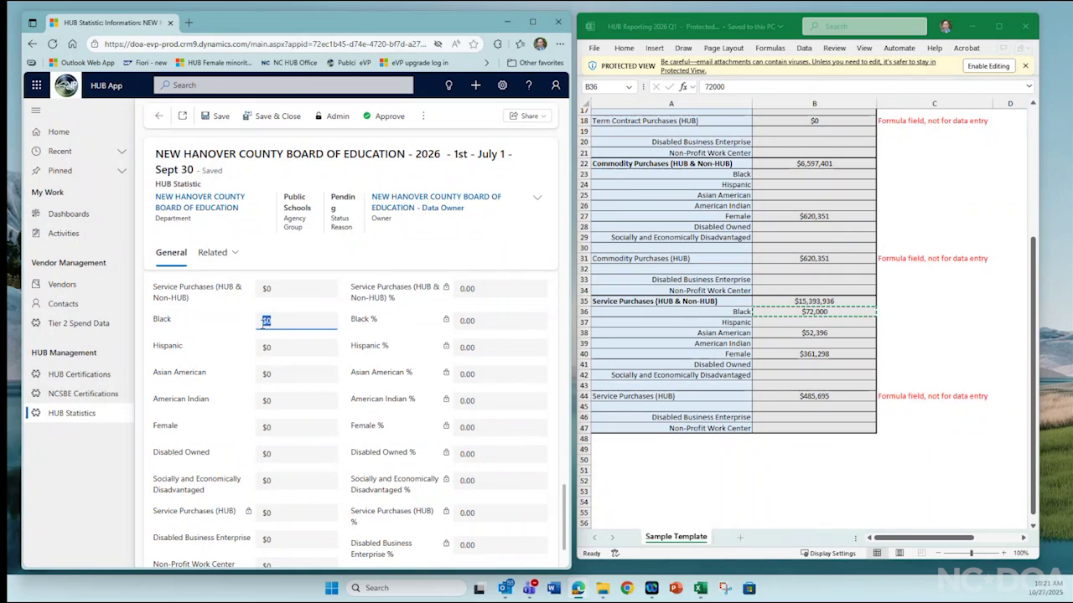
right_click(265, 323)
left_click(301, 391)
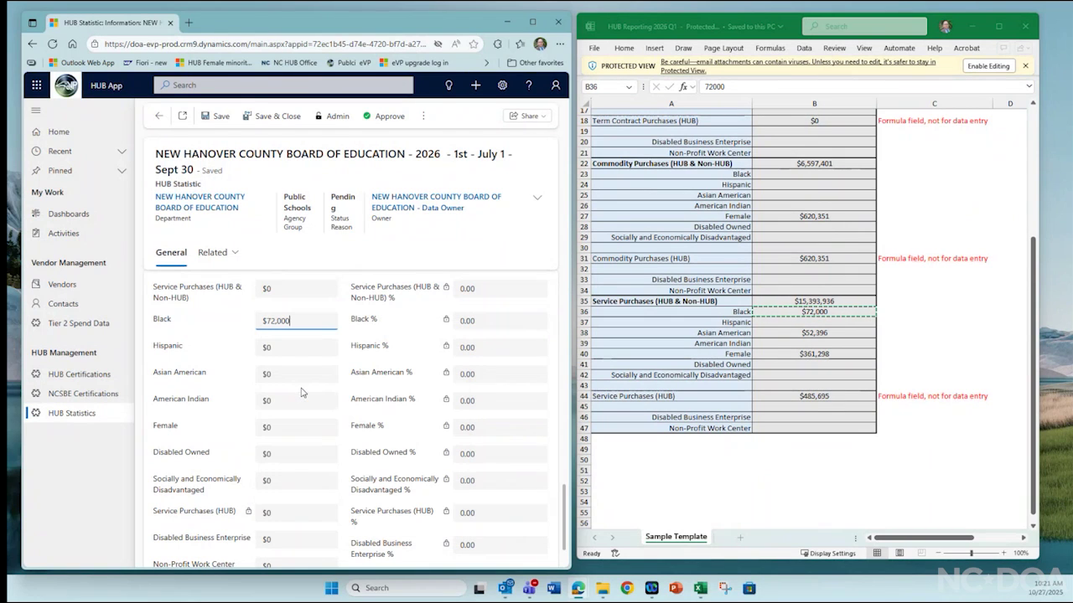
Copy the $52,396 Asian American amount from B38 into the service Asian American field
left_click(836, 333)
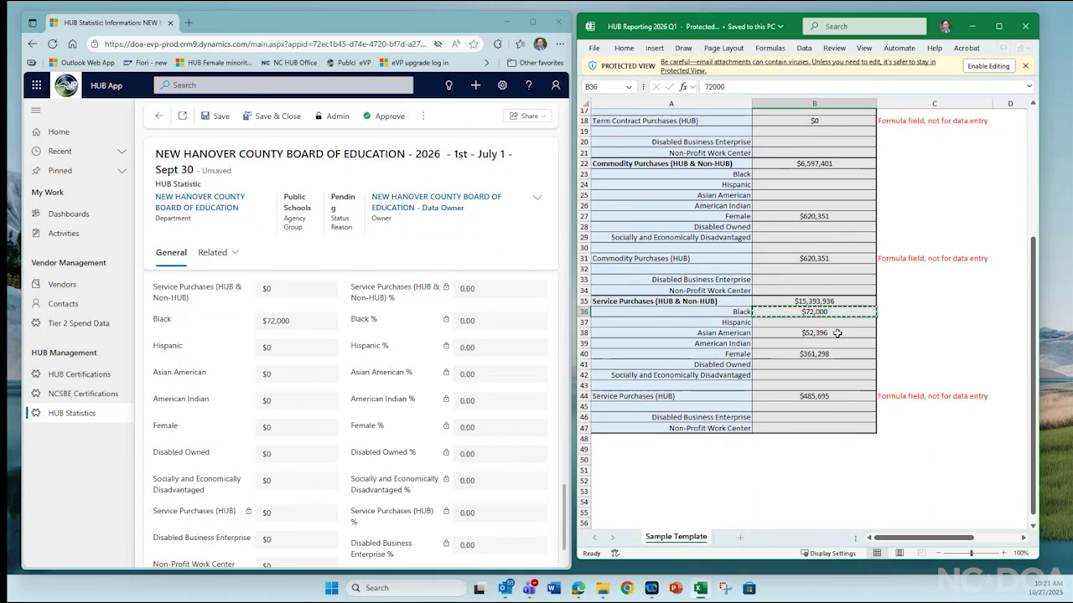
right_click(836, 333)
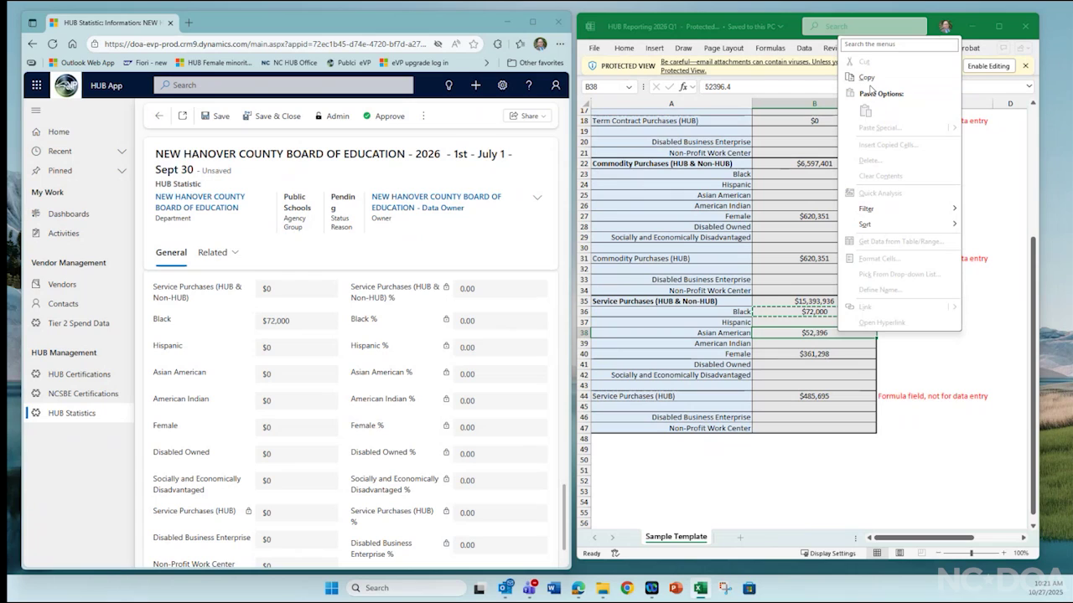
left_click(866, 77)
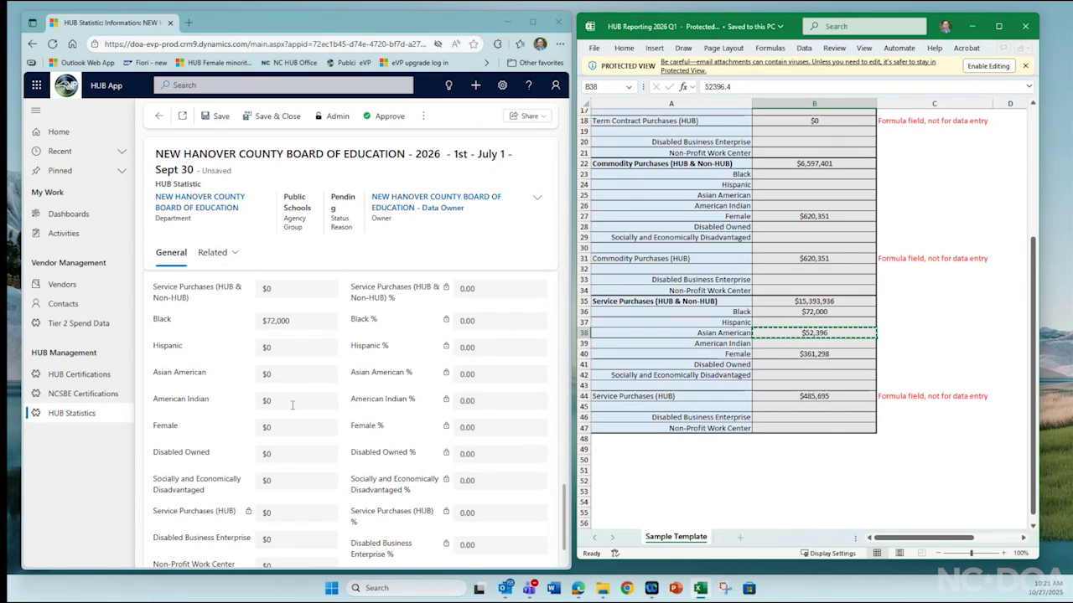
left_click(293, 403)
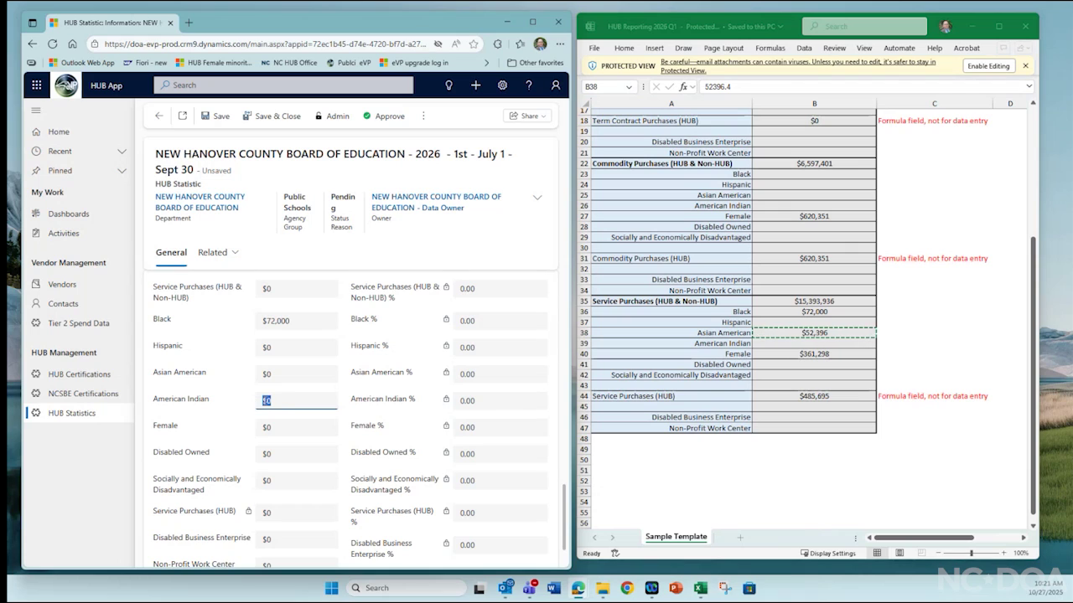
left_click(262, 374)
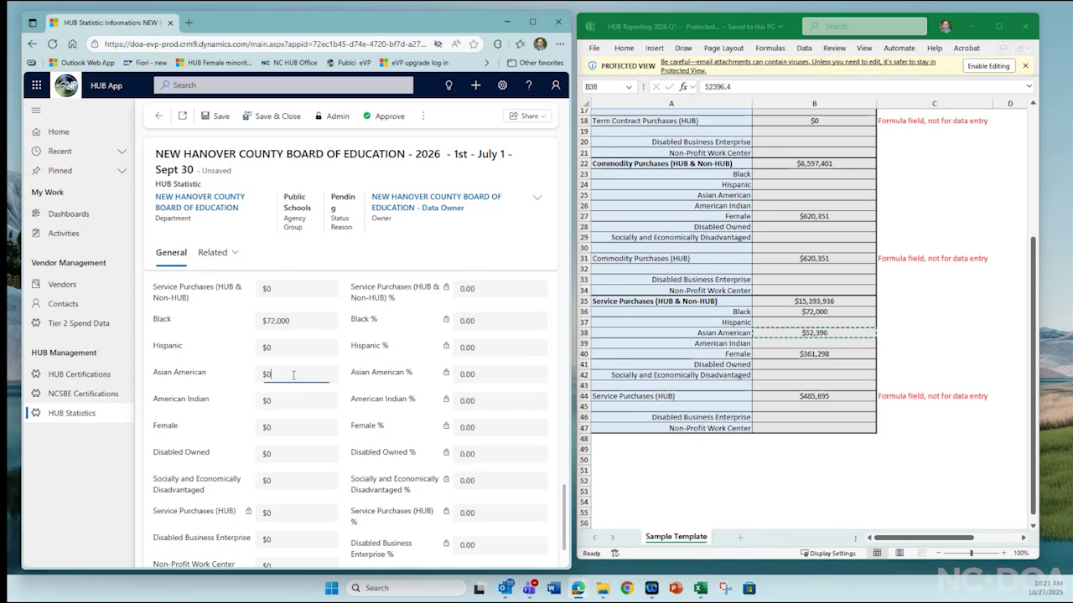
right_click(262, 375)
left_click(304, 224)
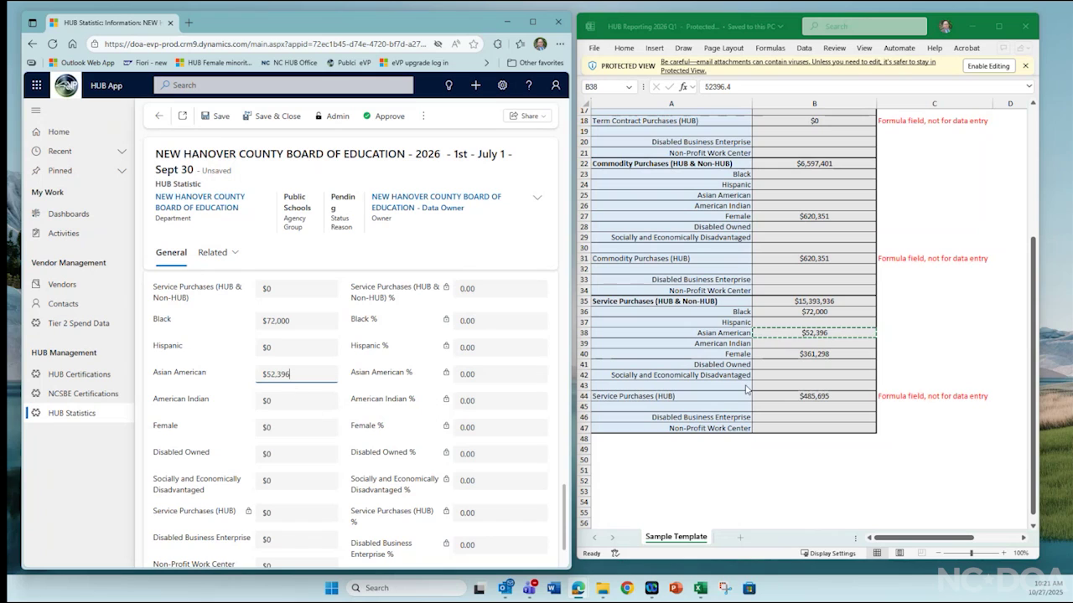
Copy the $361,298 Female amount from B40 into the service Female field
left_click(818, 356)
right_click(813, 356)
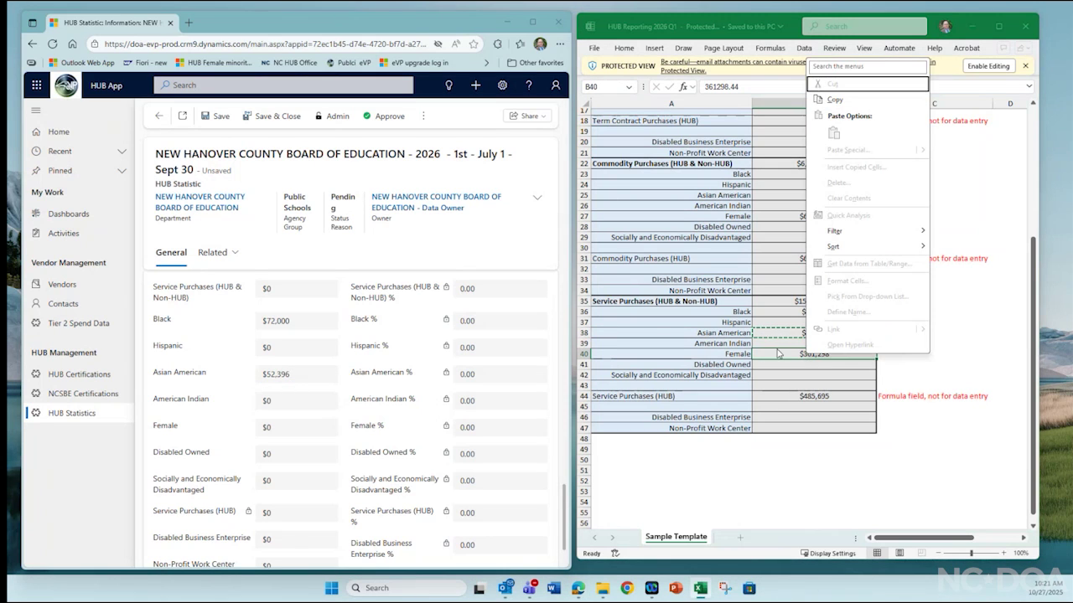
left_click(833, 100)
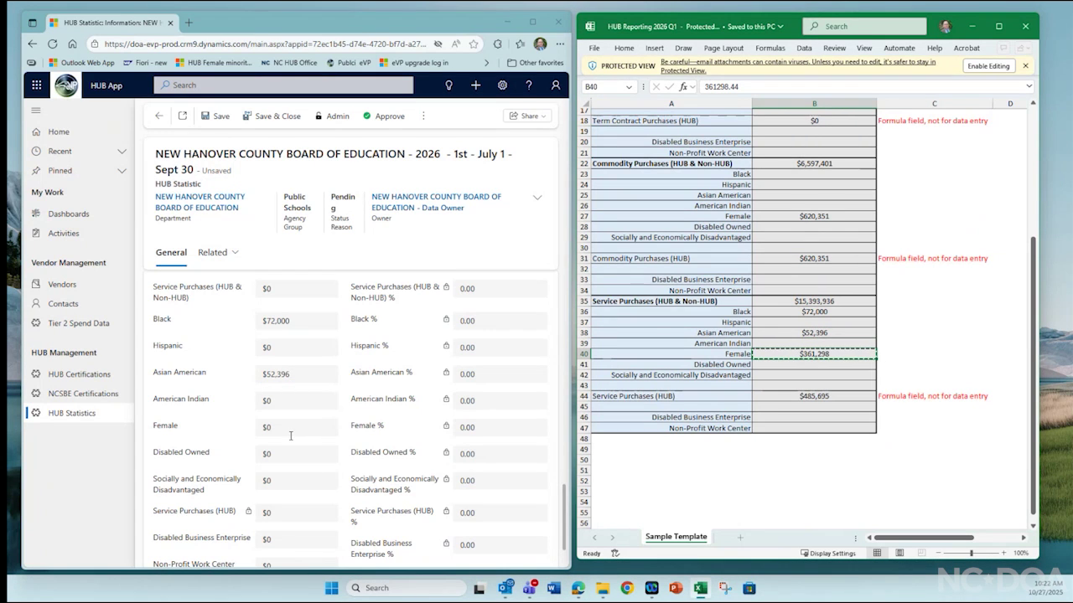
left_click(260, 429)
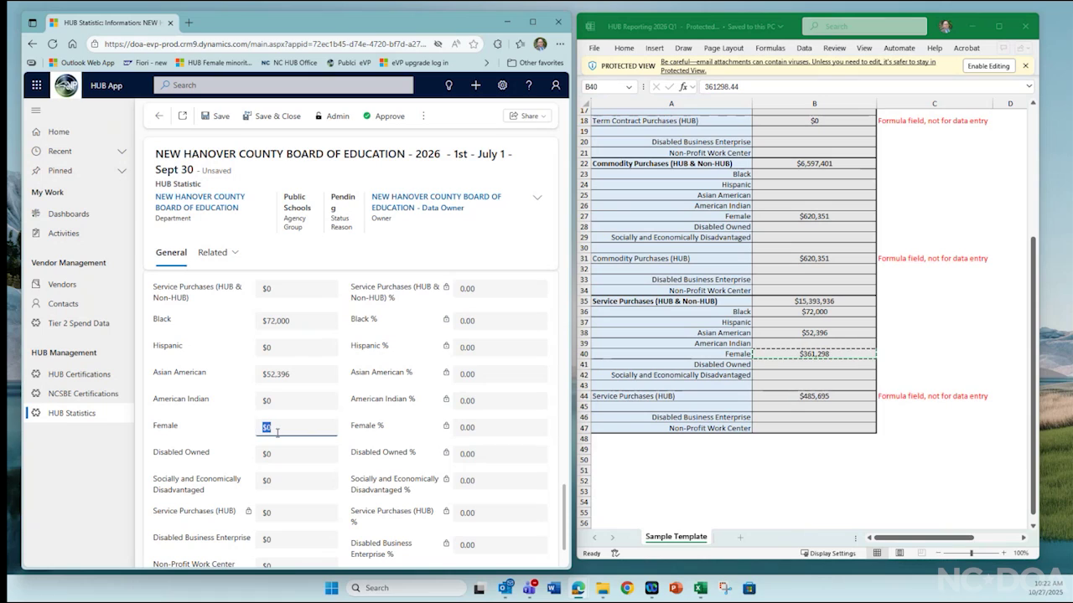
right_click(266, 427)
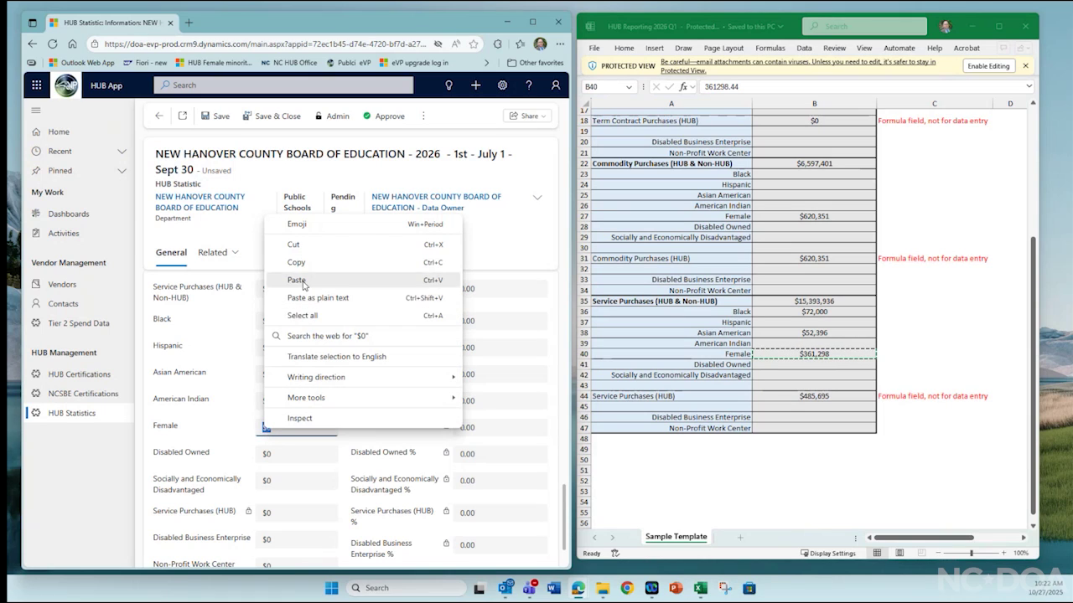
left_click(300, 279)
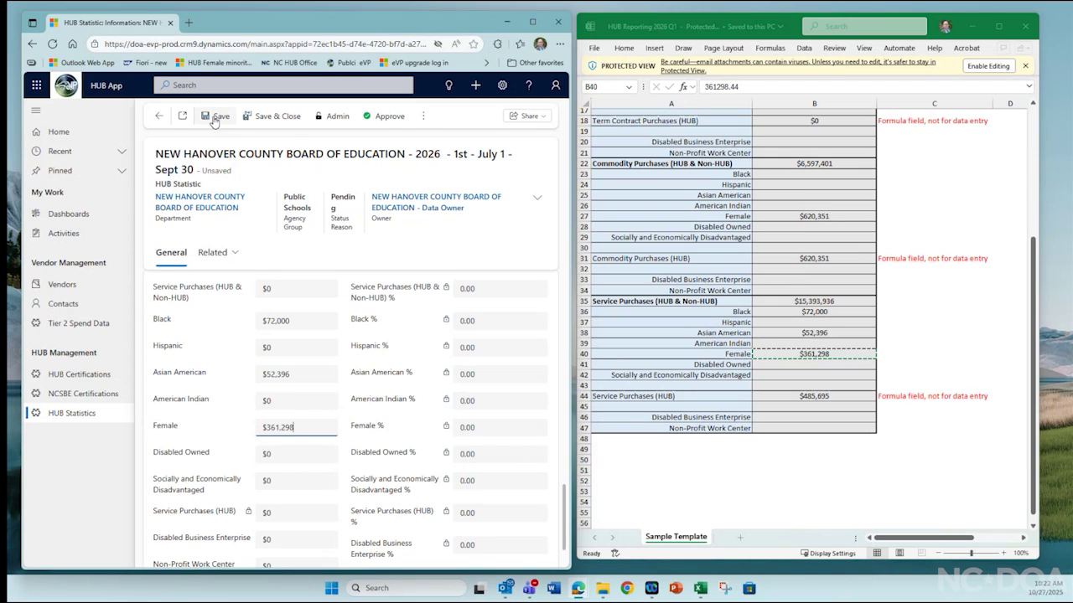
Save the HUB Statistic record and review its calculated service percentages
left_click(290, 295)
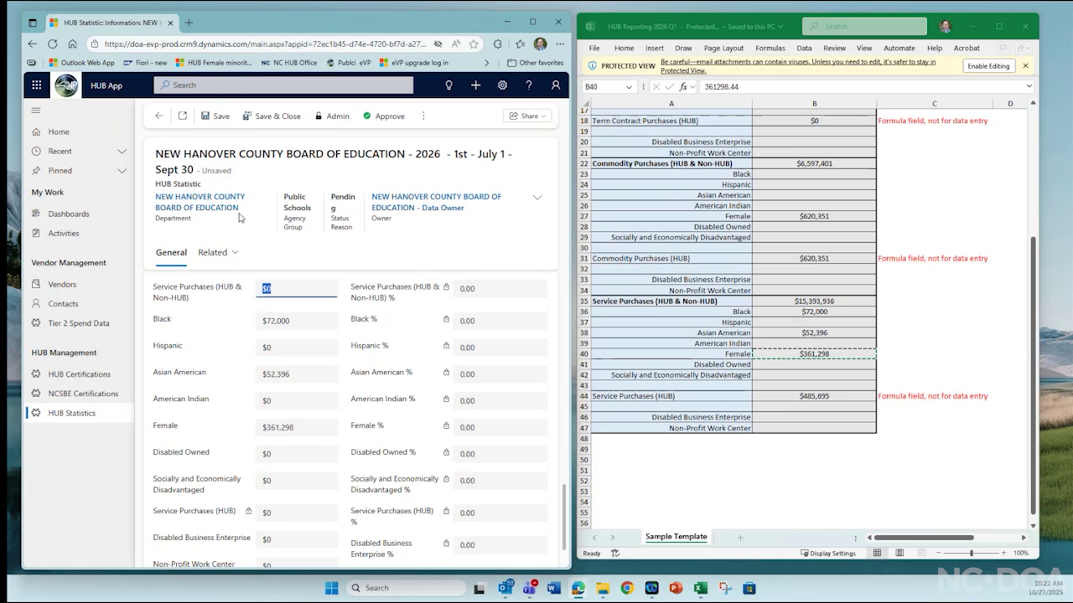
left_click(217, 117)
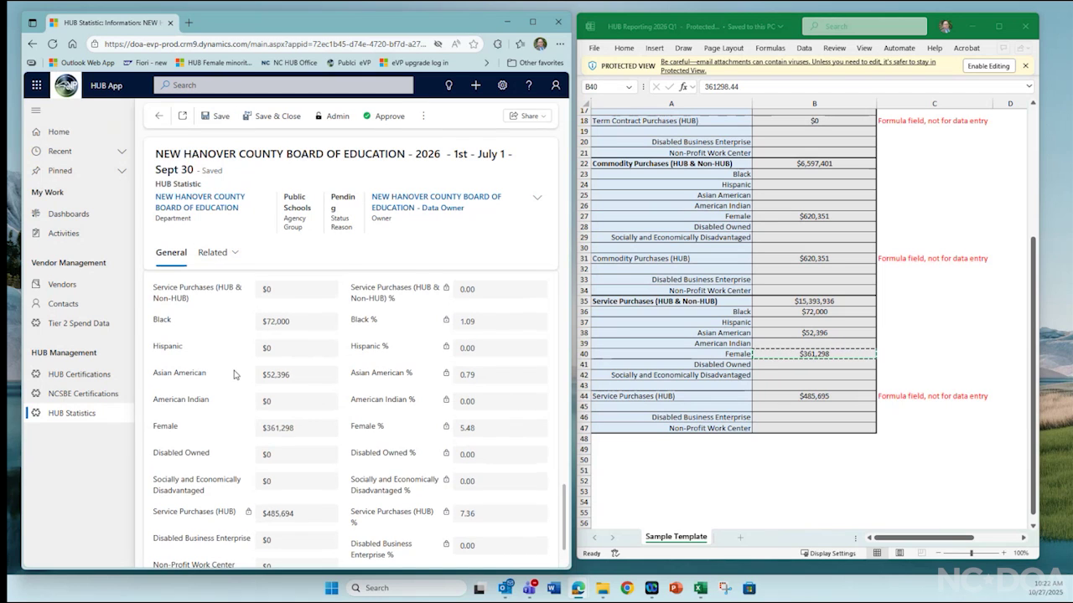
scroll(234, 374, "up", 3)
scroll(232, 375, "down", 4)
scroll(232, 375, "up", 2)
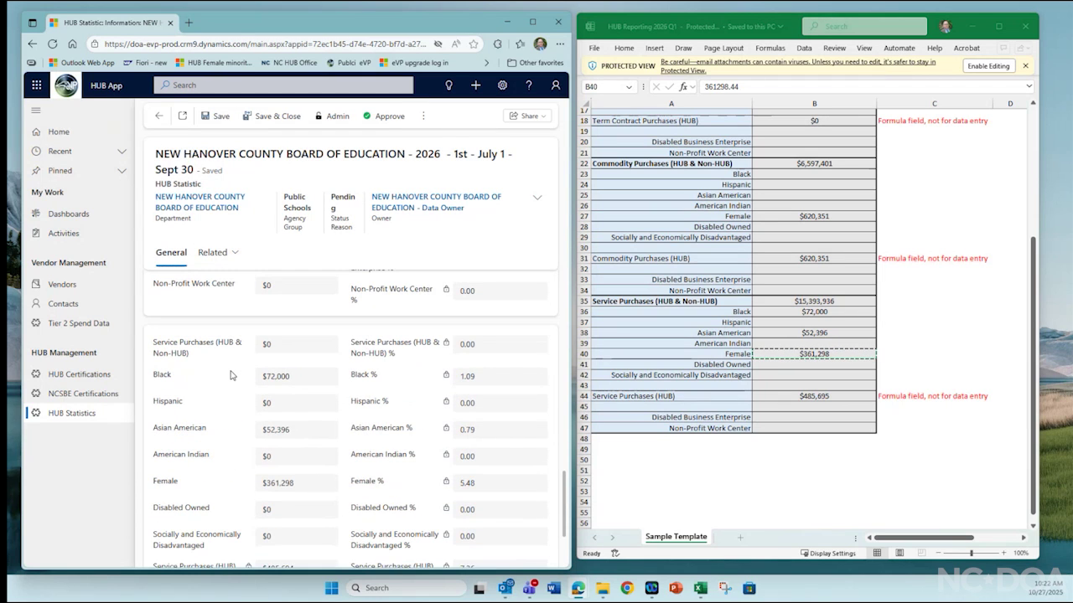
scroll(225, 442, "down", 2)
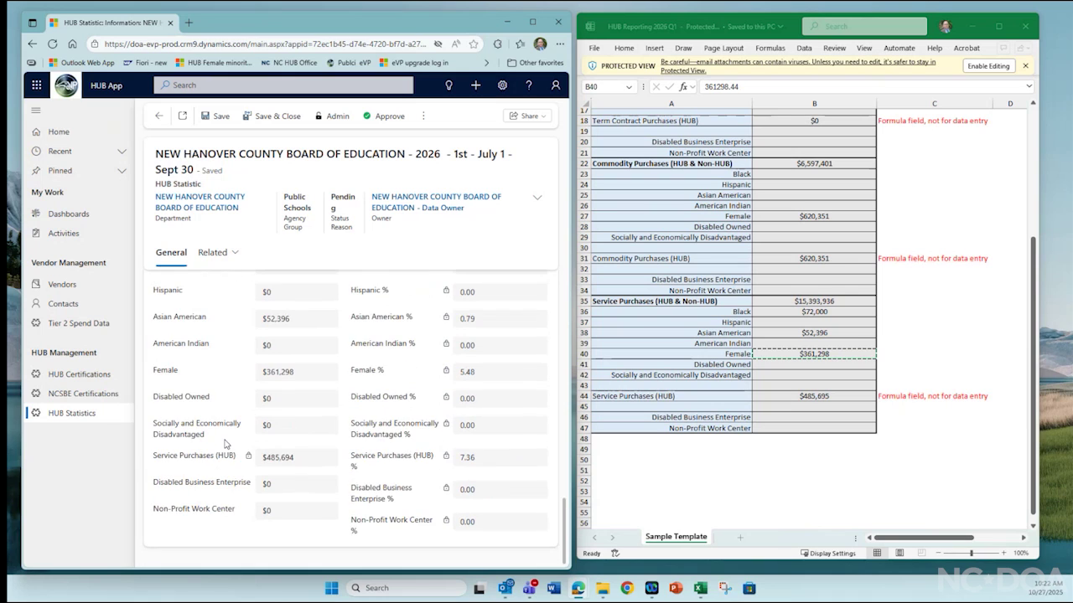
scroll(227, 444, "up", 2)
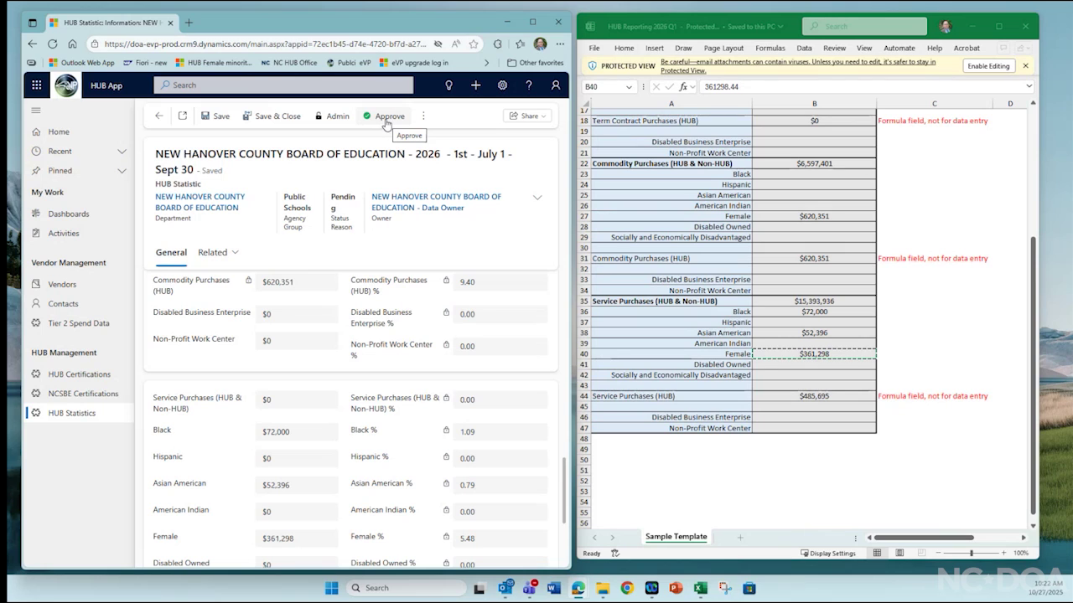
scroll(263, 481, "down", 3)
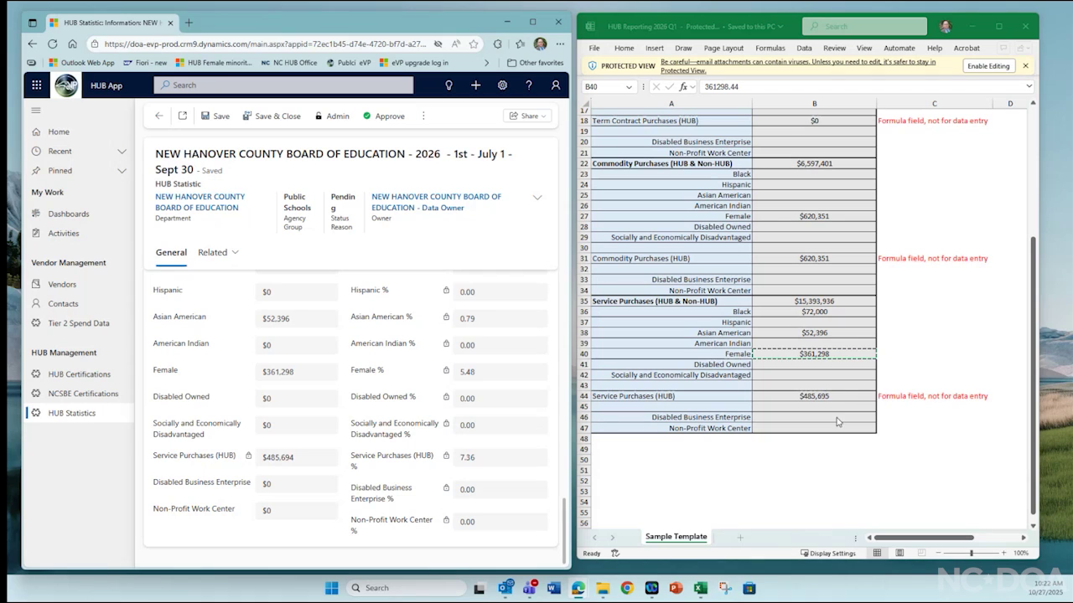
Check the workbook's B44 Service Purchases (HUB) total, B38 and B35 values against the form
left_click(841, 395)
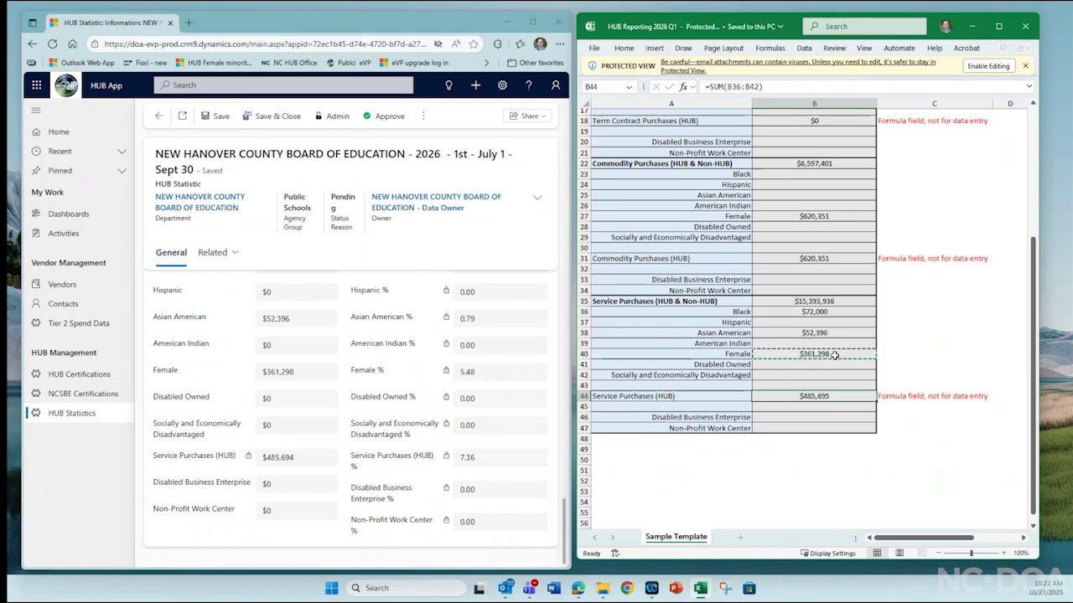
left_click(836, 331)
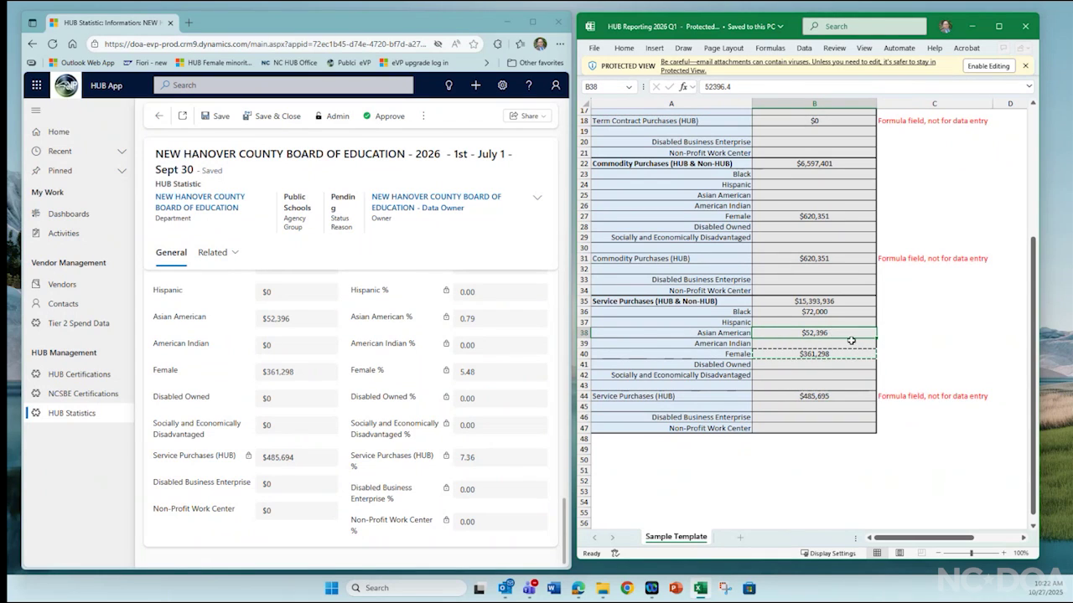
key("Right")
left_click(867, 302)
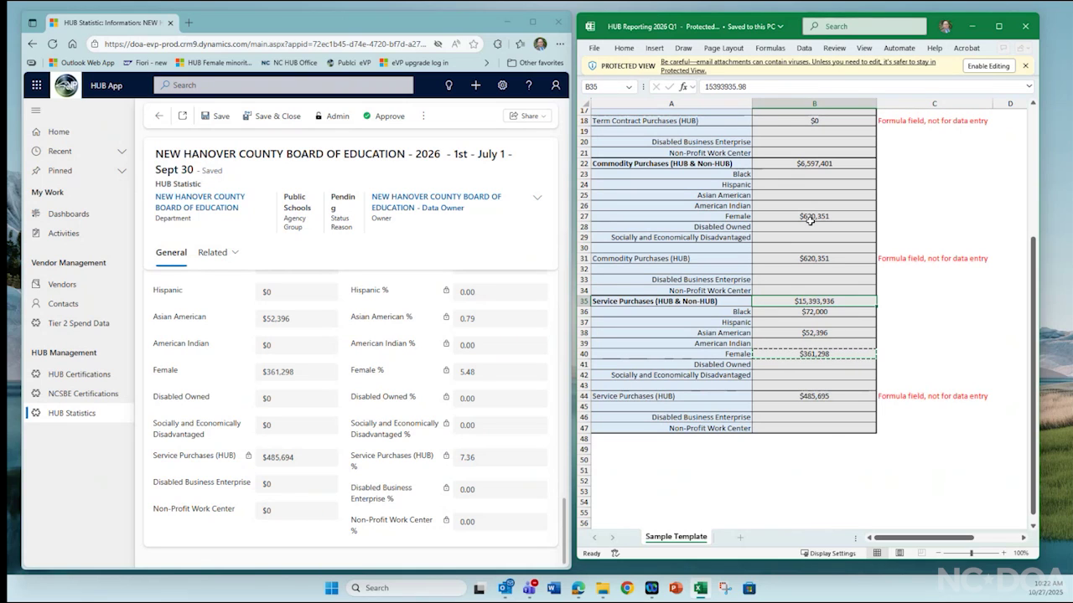
Dismiss the Protected View warning and enable editing of the HUB Reporting workbook
left_click(752, 84)
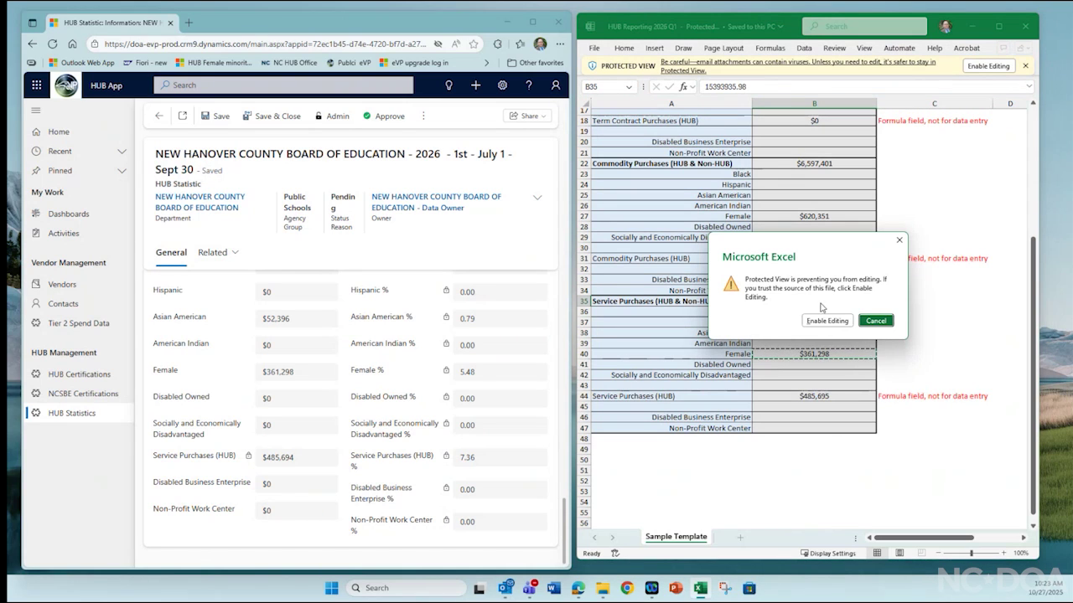
left_click(874, 321)
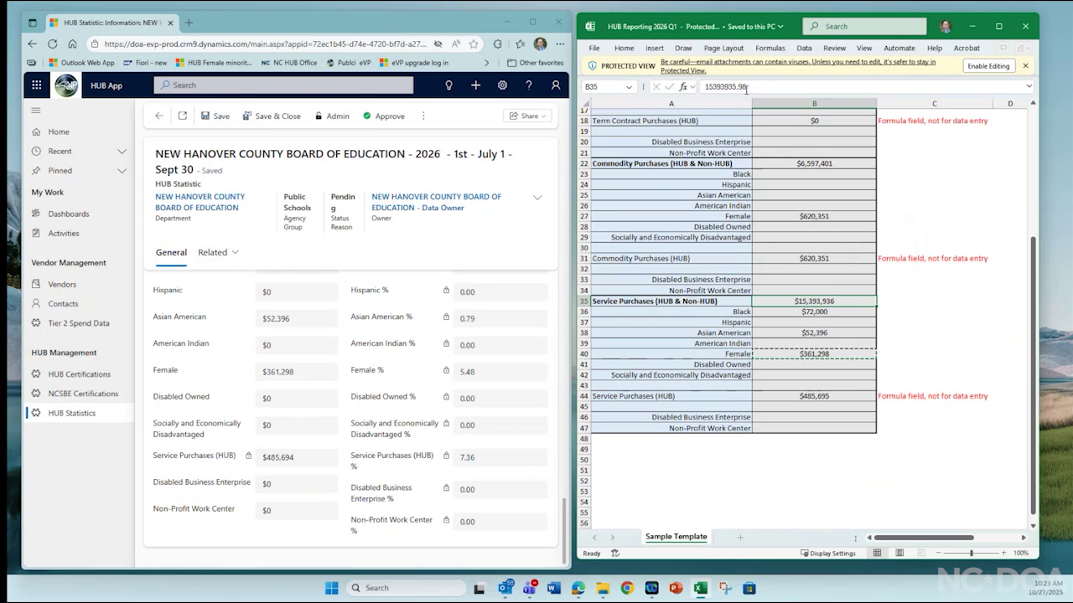
left_click(988, 67)
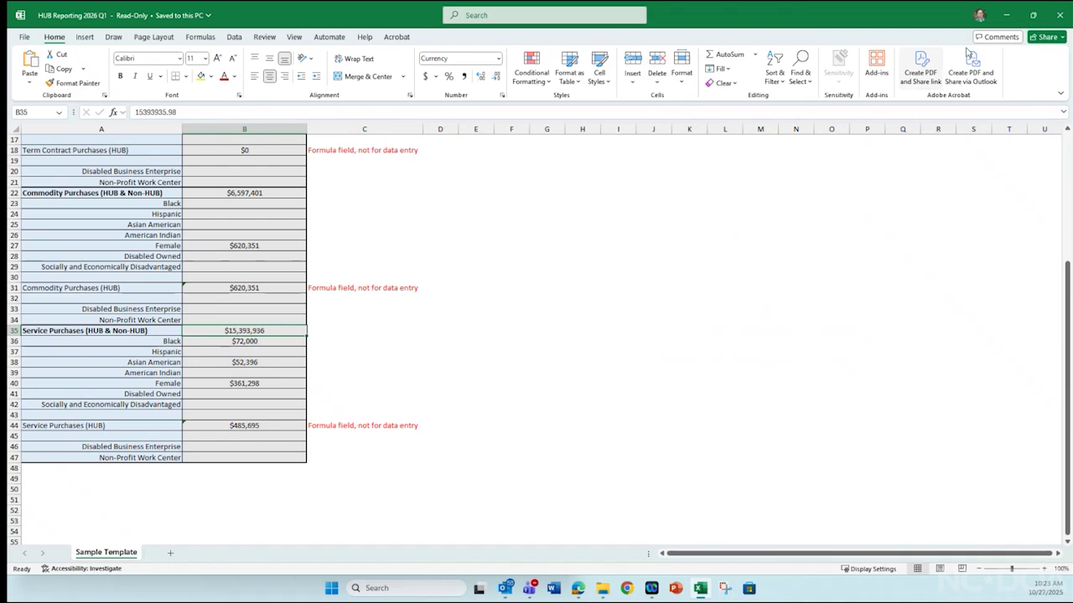
Restore the Excel window and resize it taller and wider beside the HUB form
left_click(1032, 16)
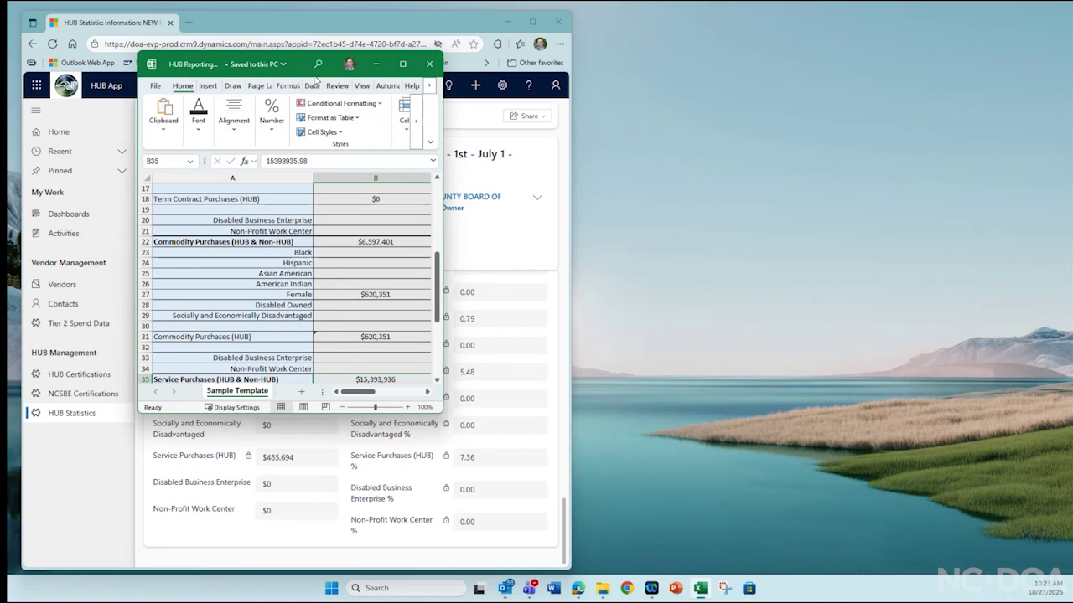
left_click_drag(323, 63, 813, 21)
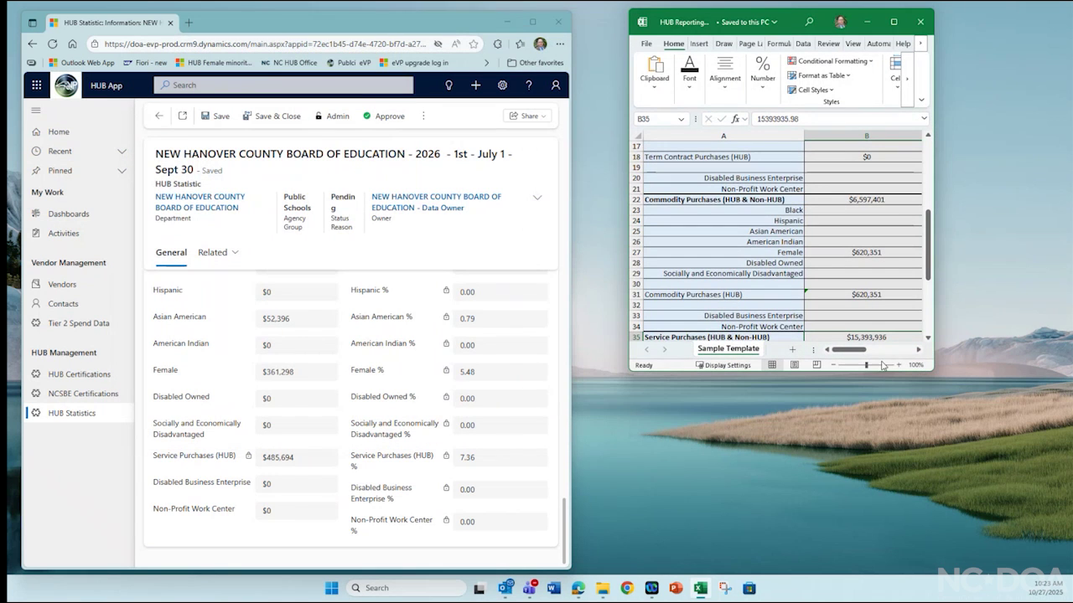
left_click_drag(889, 371, 922, 545)
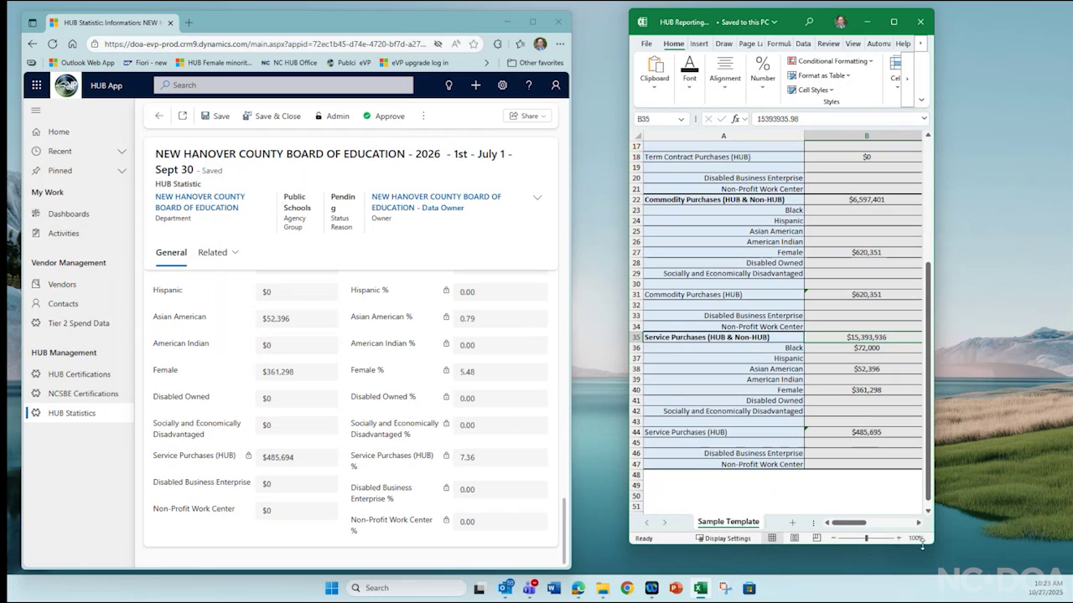
left_click_drag(933, 438, 1072, 438)
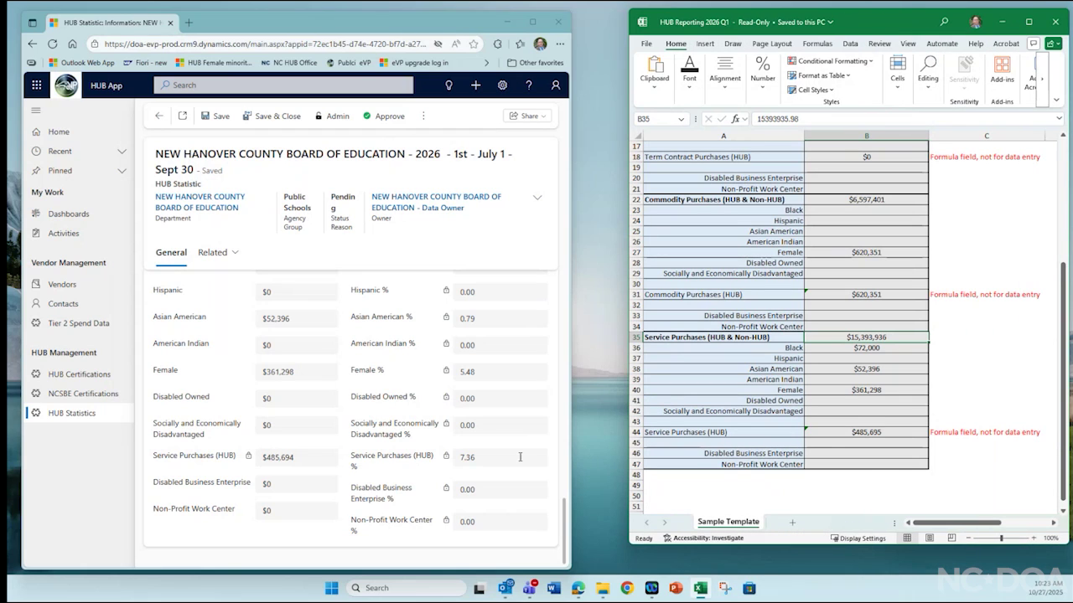
Compare Excel's B44 formula and B35 value 15,393,935.98 with the form's $0 Service Purchases (HUB & Non-HUB)
left_click(857, 433)
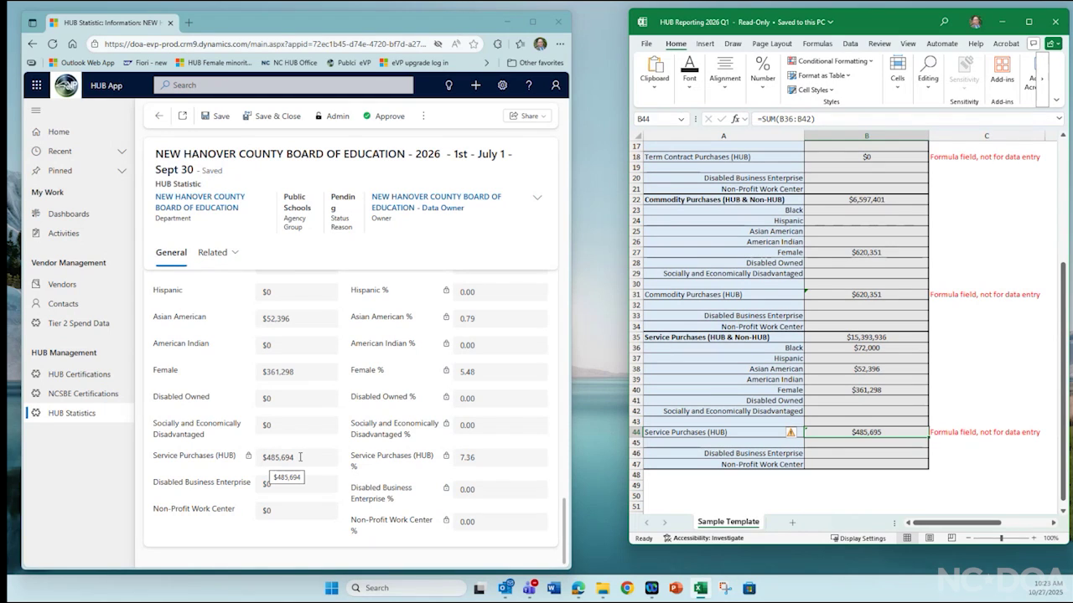
left_click(896, 339)
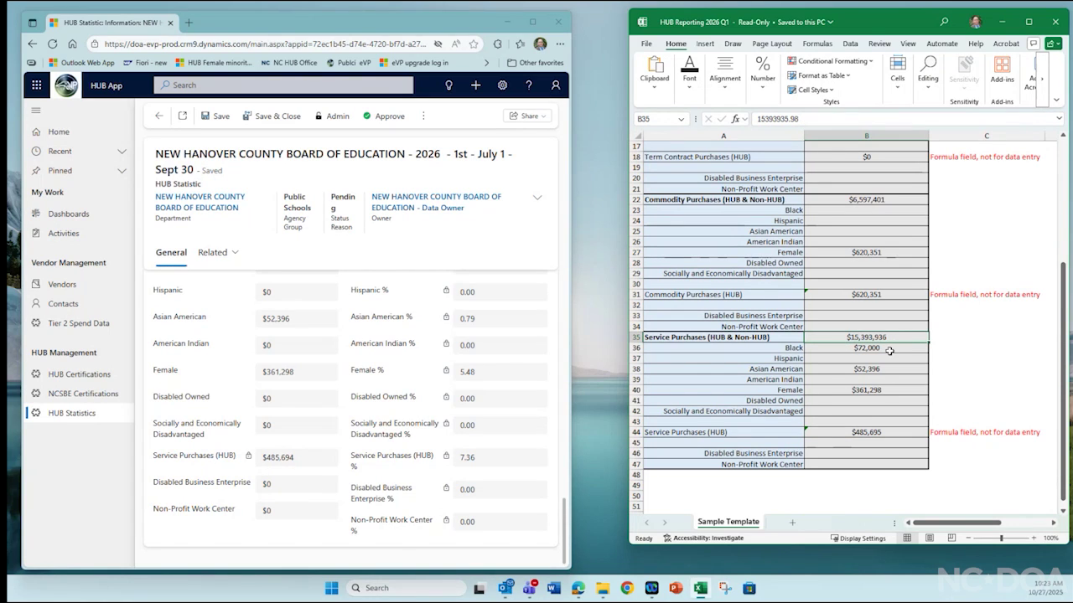
scroll(285, 304, "down", 3)
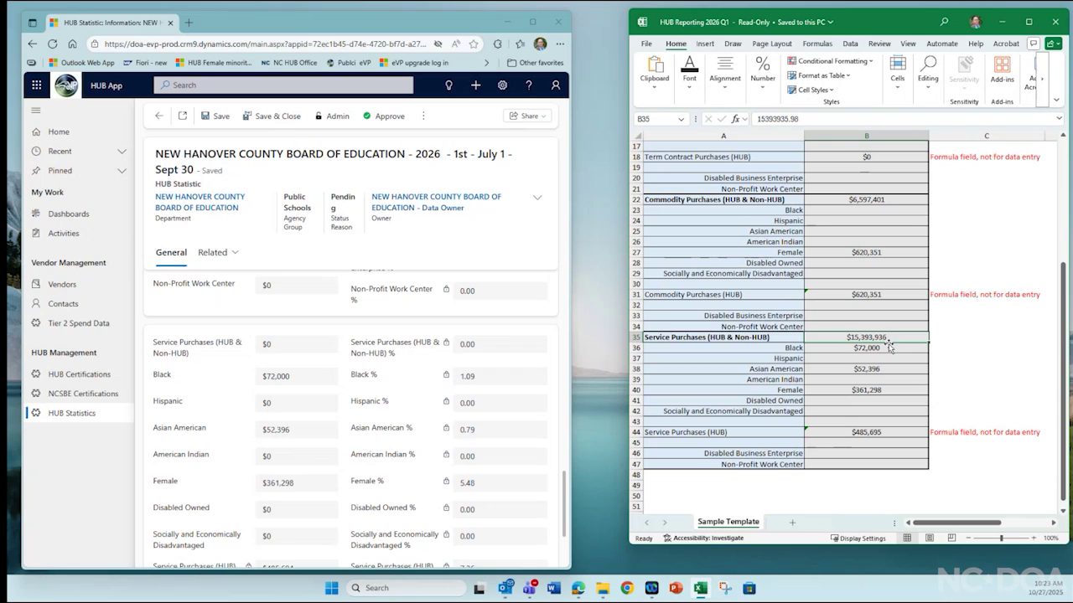
left_click_drag(789, 119, 805, 119)
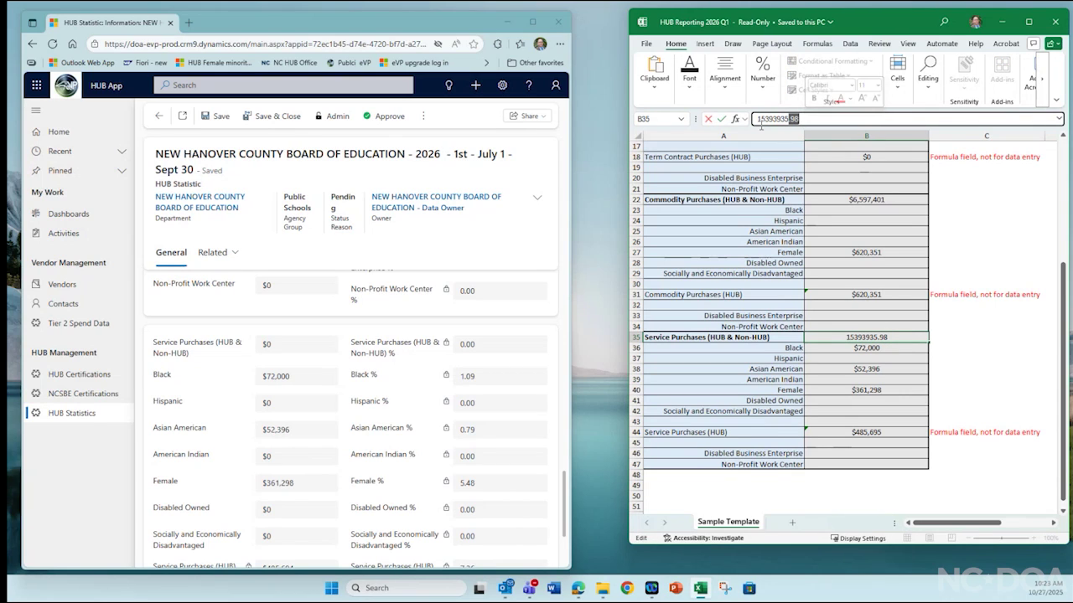
left_click(956, 368)
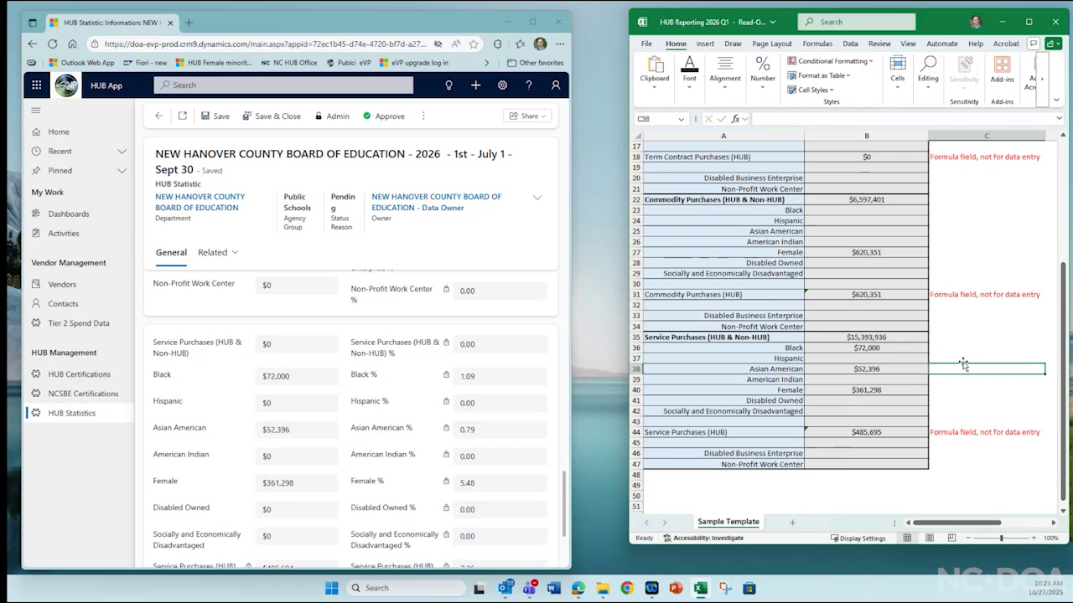
left_click(899, 337)
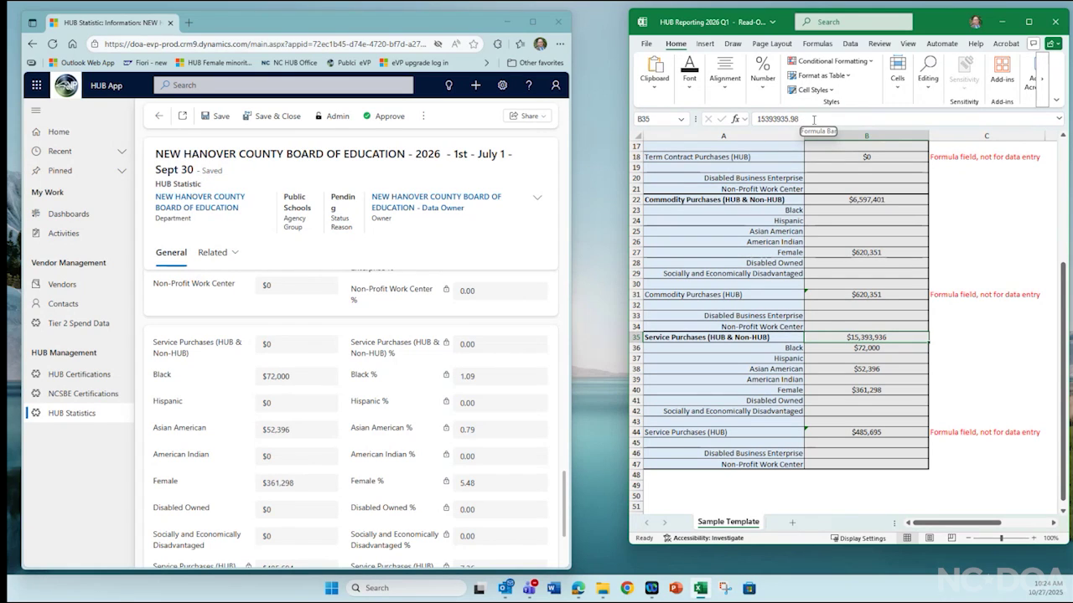
left_click(970, 347)
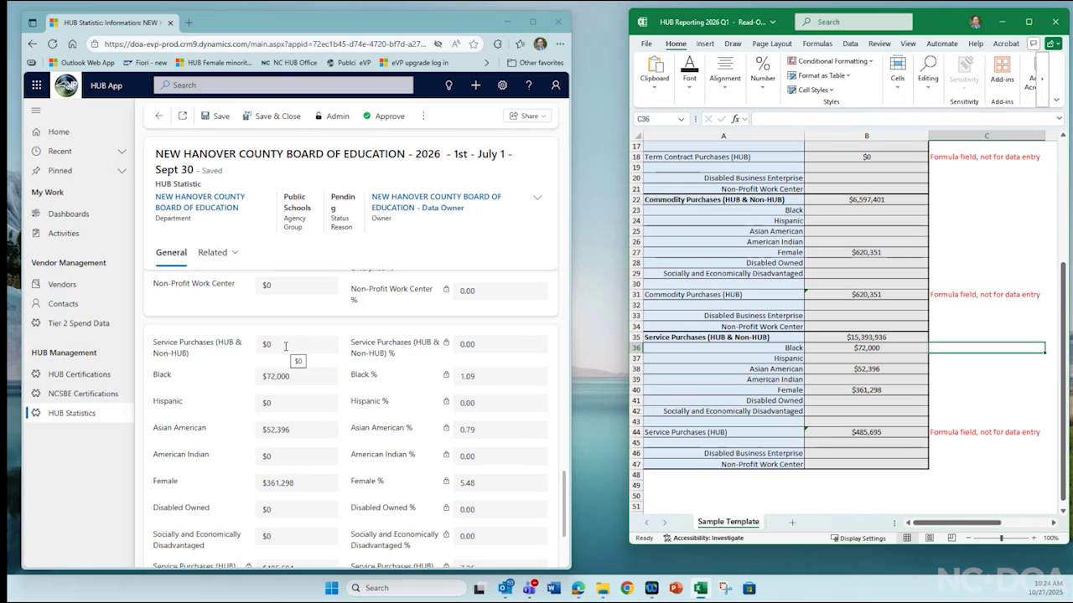
left_click(400, 172)
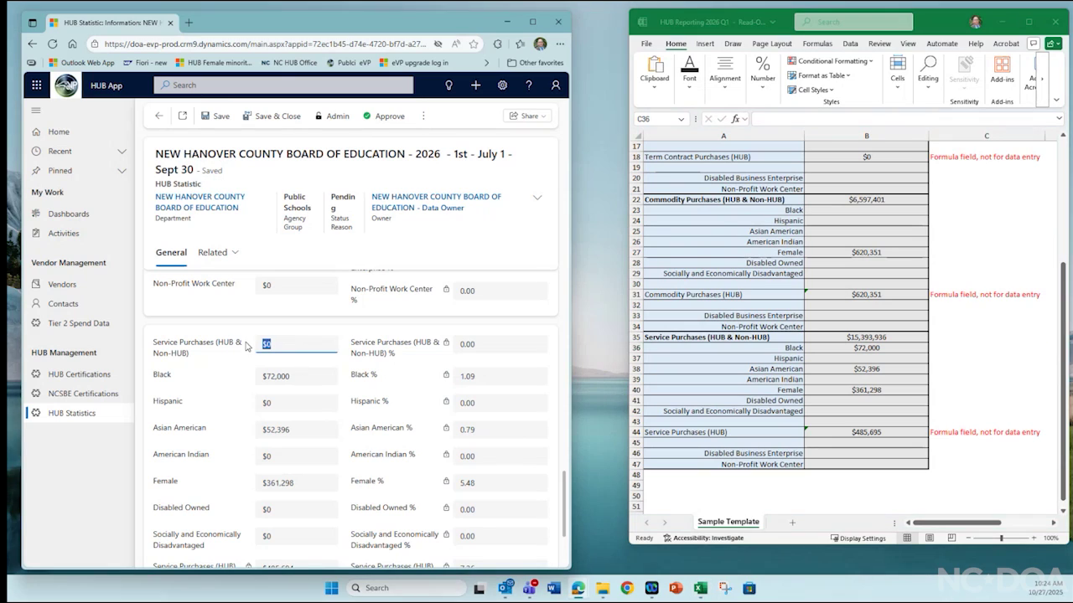
Approve the record, then check the $485,694 Service Purchases (HUB) value behind the validation error
left_click(382, 122)
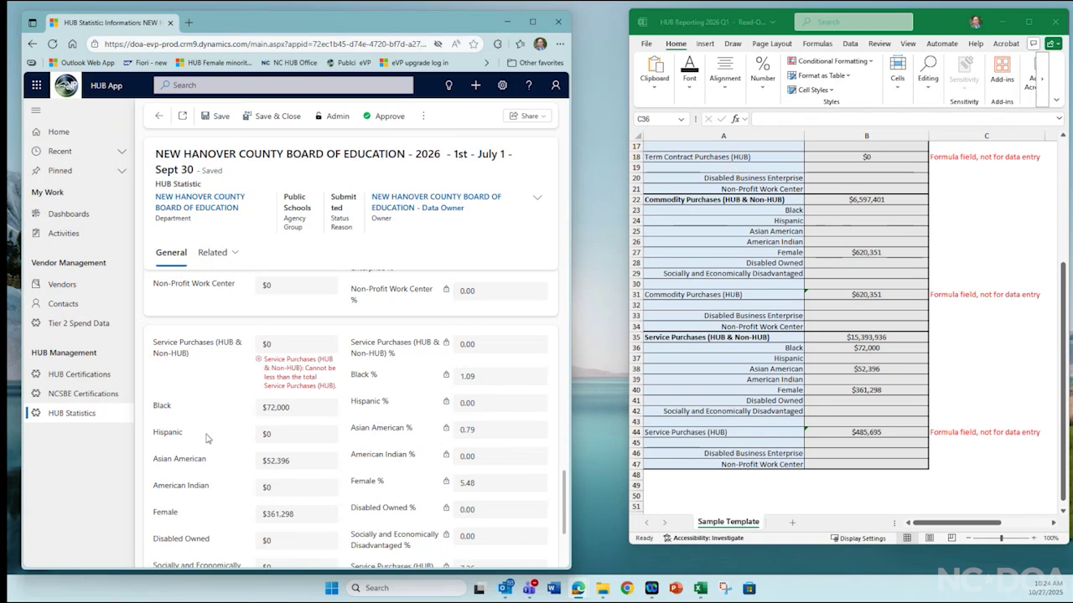
scroll(218, 441, "down", 3)
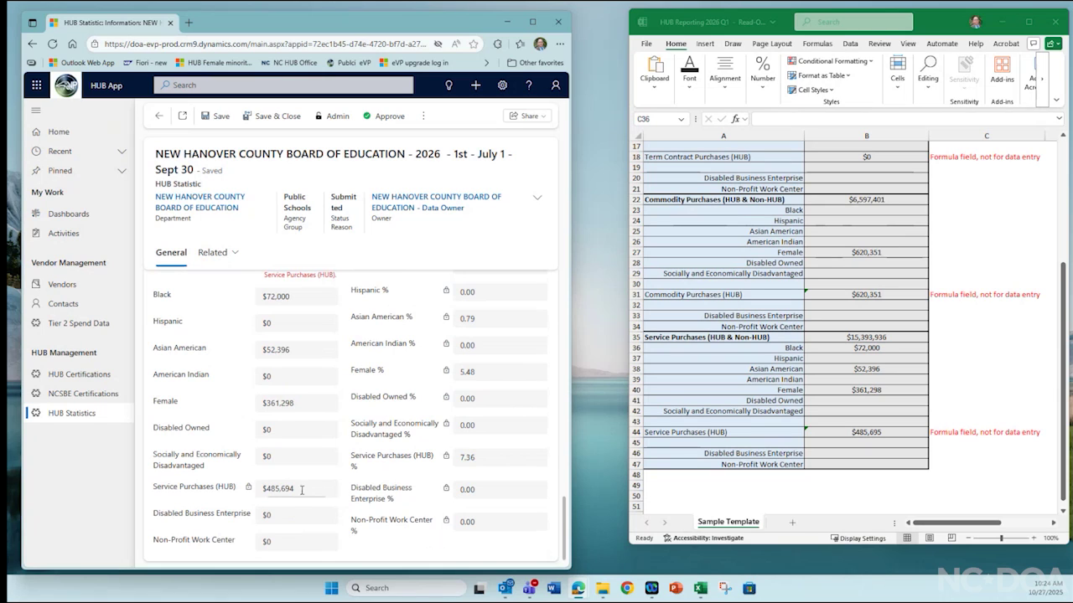
left_click_drag(301, 490, 241, 491)
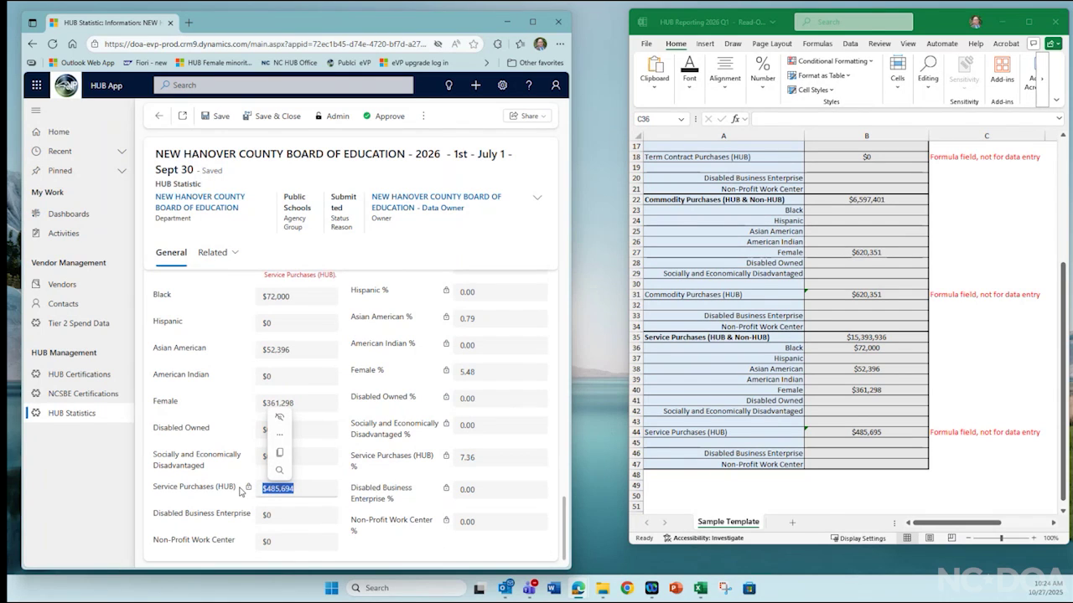
scroll(263, 432, "up", 3)
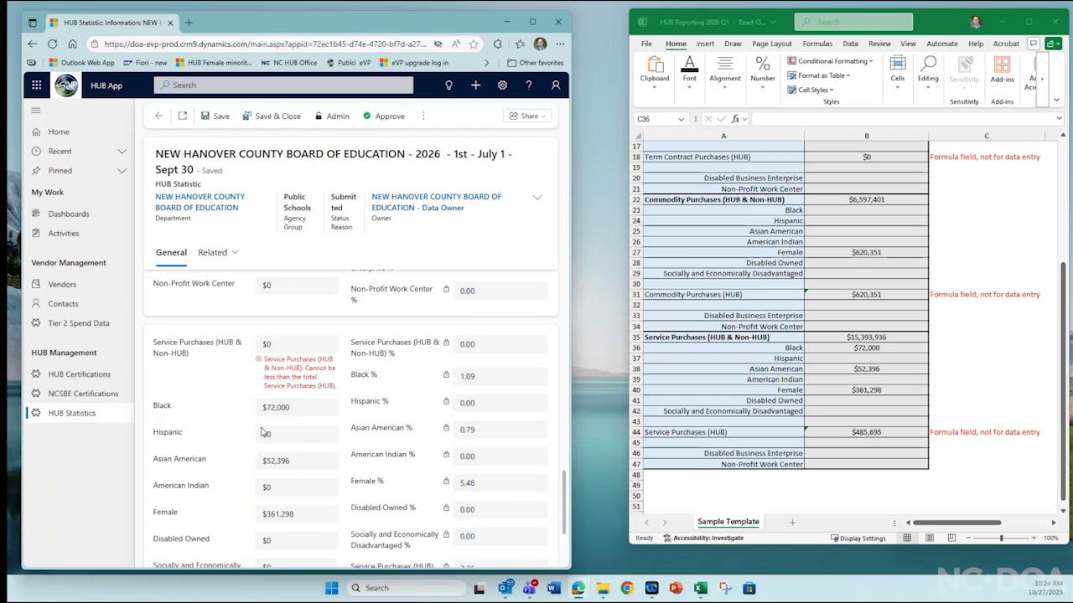
Copy B35 from Excel and paste $15,393,936 over the $0 Service Purchases (HUB & Non-HUB) value
left_click(907, 340)
right_click(906, 341)
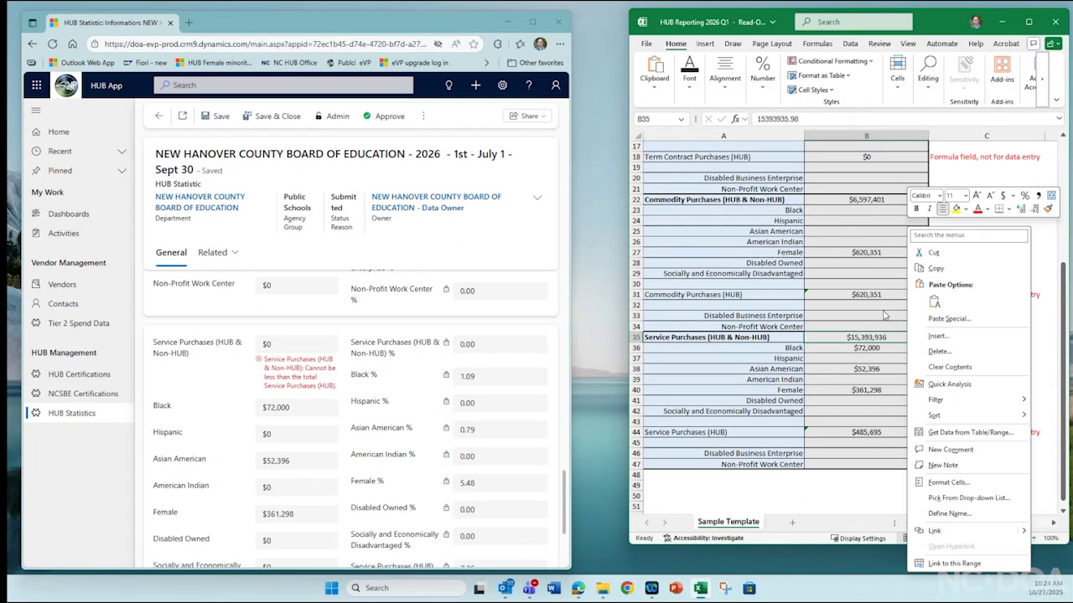
left_click(939, 268)
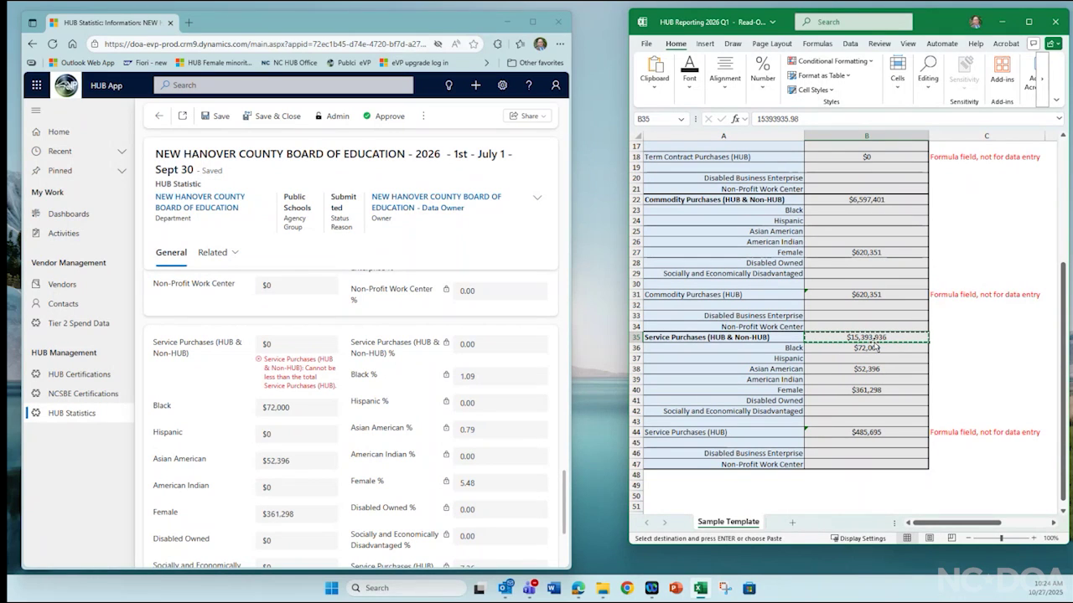
left_click(266, 344)
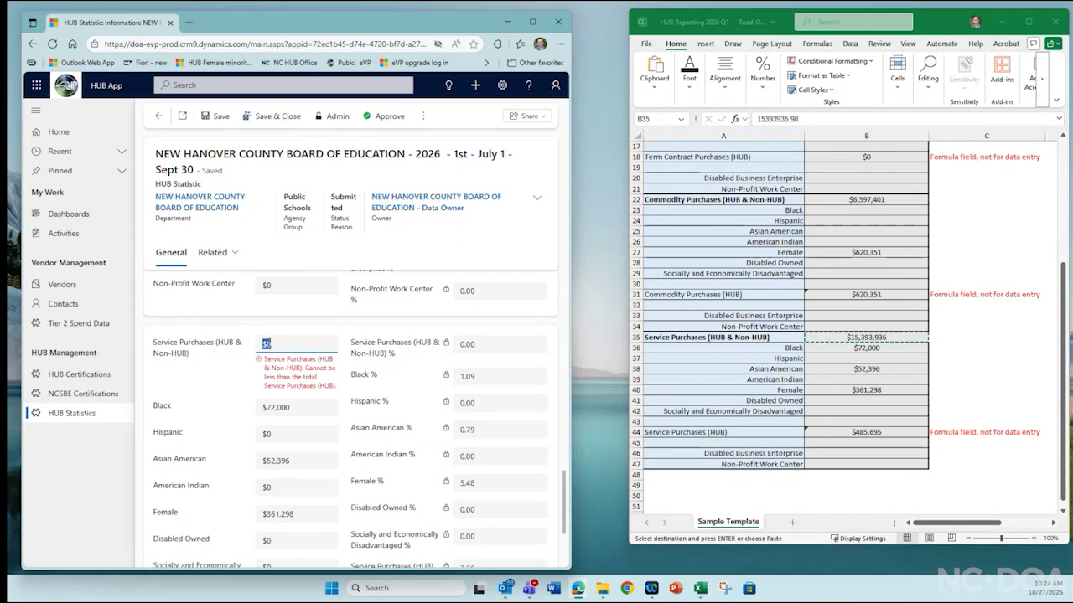
right_click(267, 344)
left_click(297, 408)
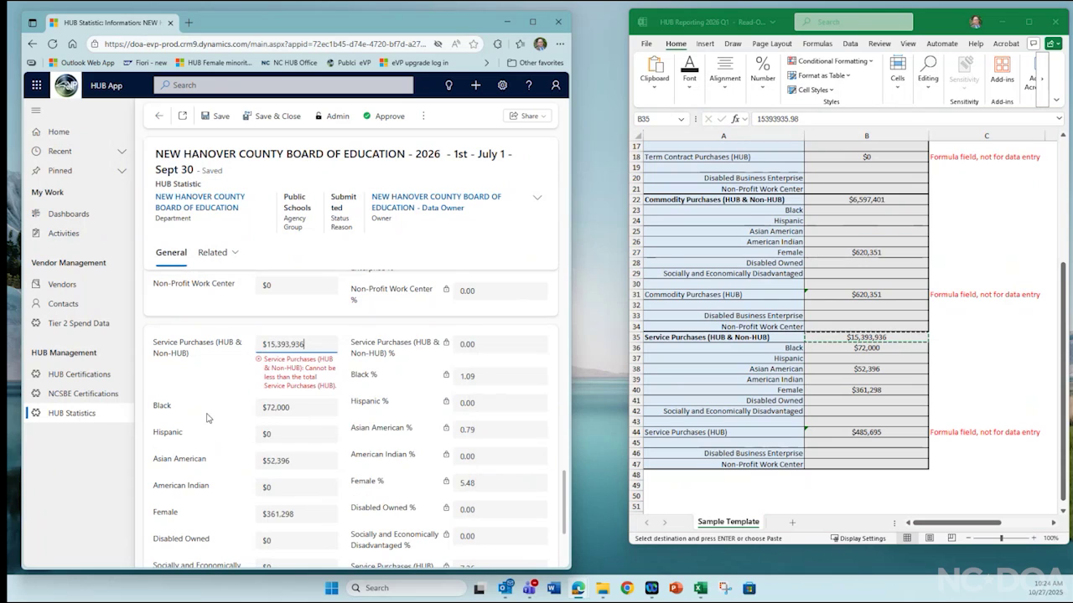
left_click(210, 443)
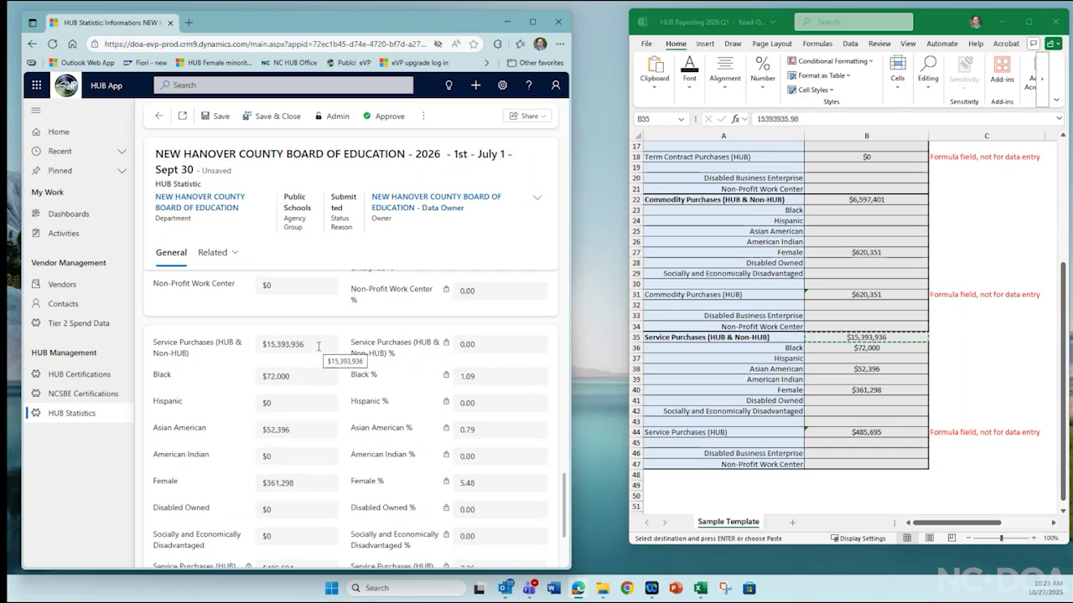
Compare the workbook's B5 Total All Purchases formula with the form's Total All Purchases value
left_click(319, 346)
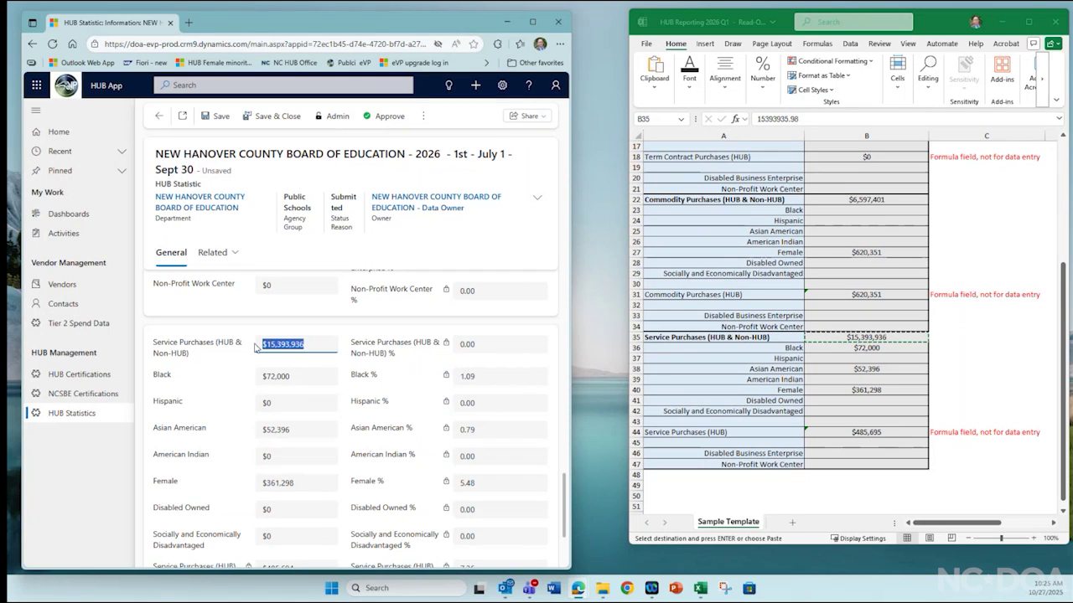
scroll(251, 369, "down", 2)
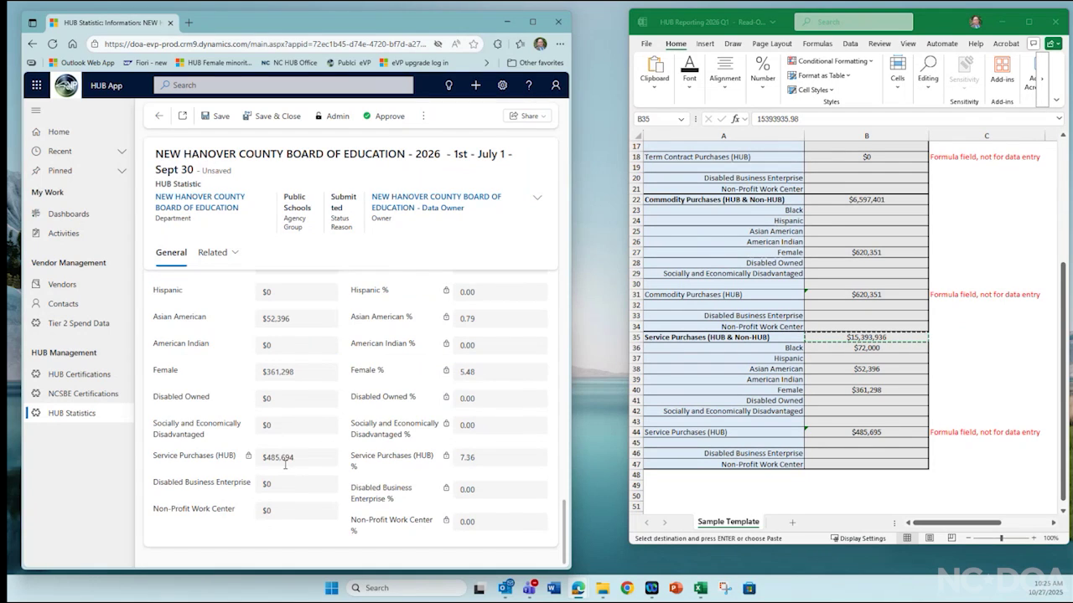
left_click_drag(295, 458, 279, 459)
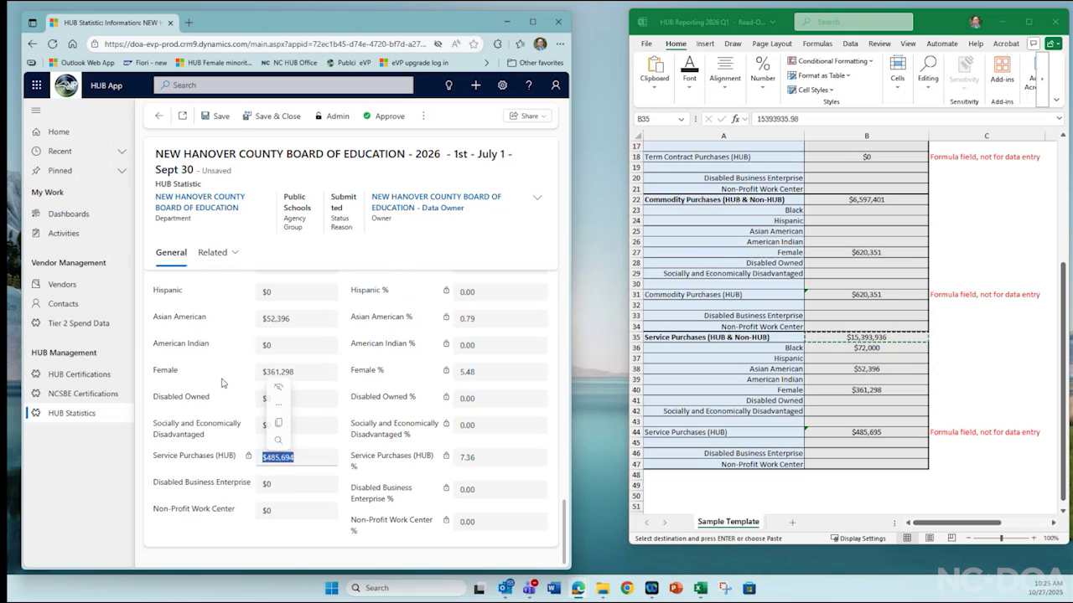
scroll(243, 419, "up", 3)
scroll(239, 407, "up", 10)
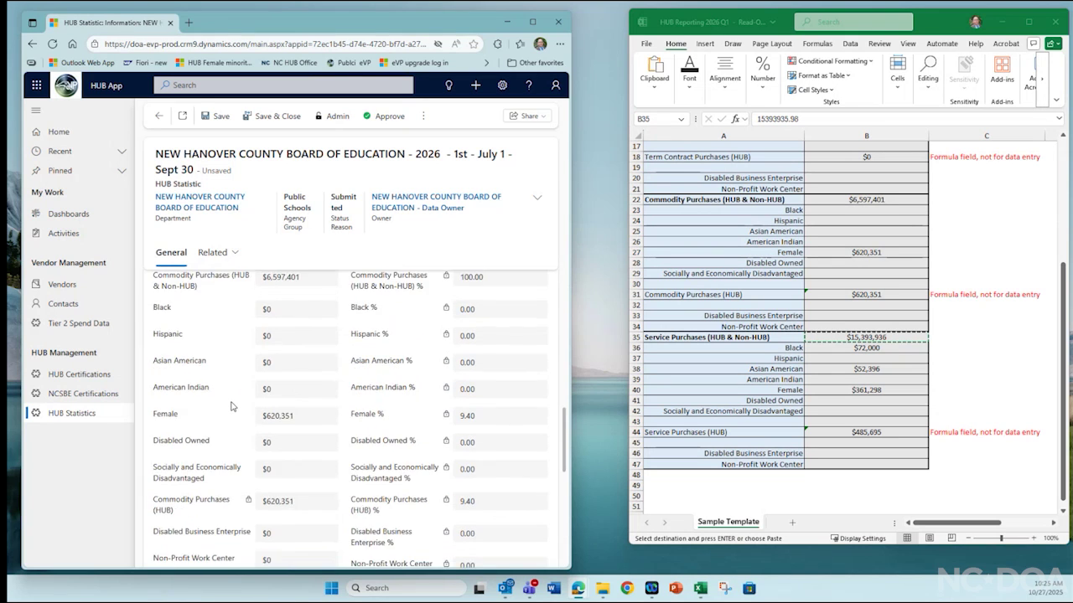
scroll(248, 408, "up", 3)
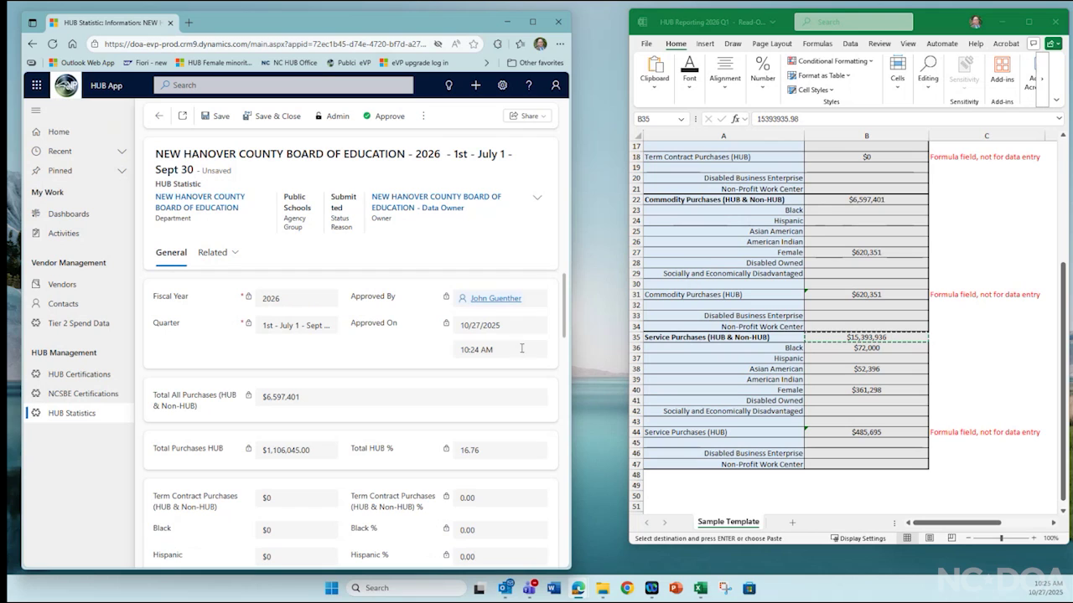
scroll(961, 342, "up", 2)
scroll(962, 342, "up", 3)
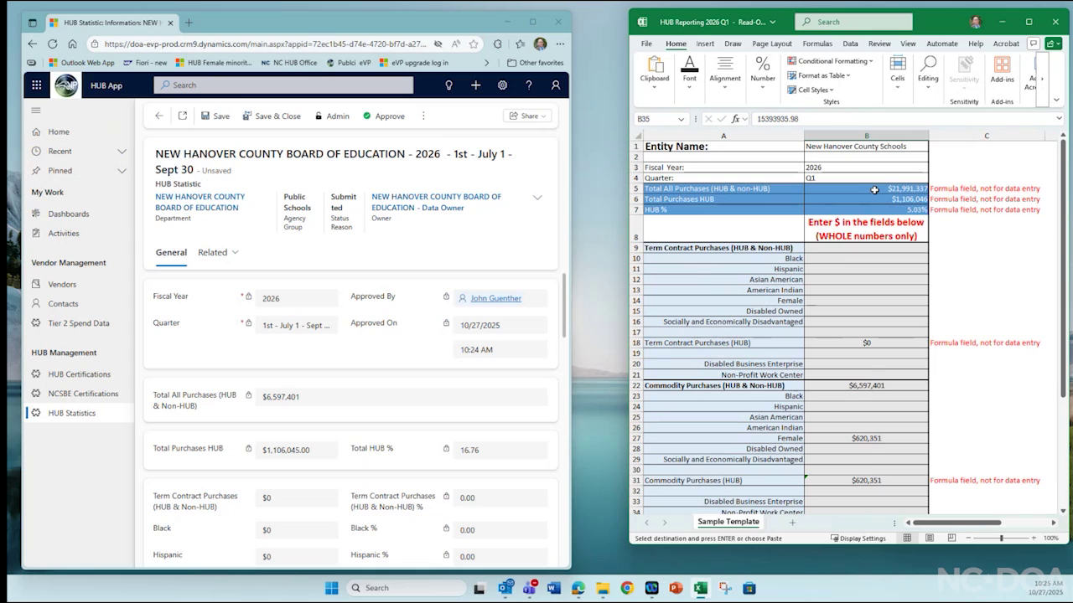
left_click(872, 189)
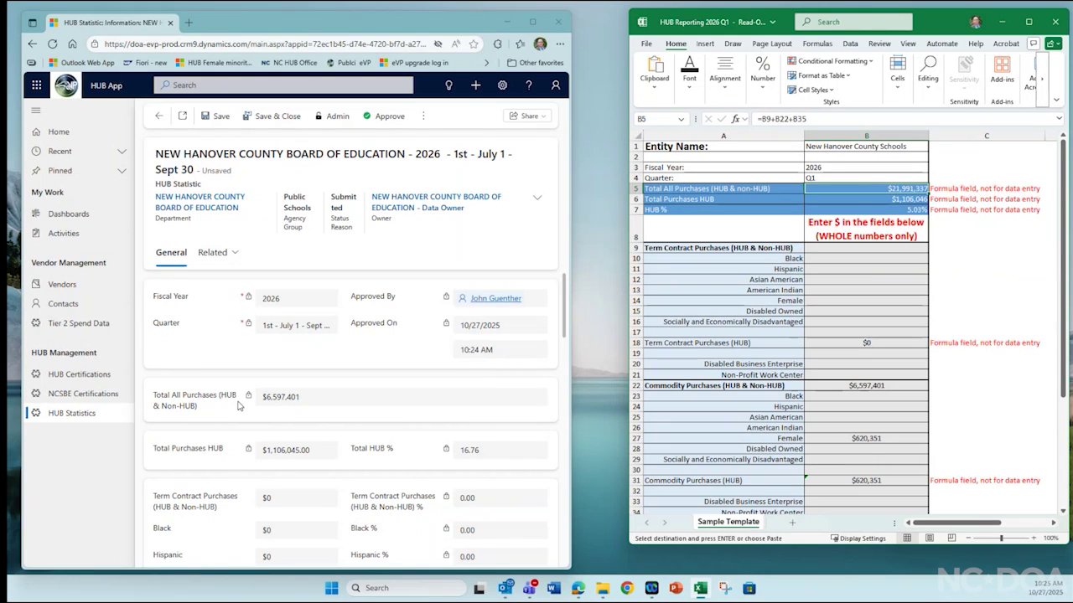
left_click(305, 398)
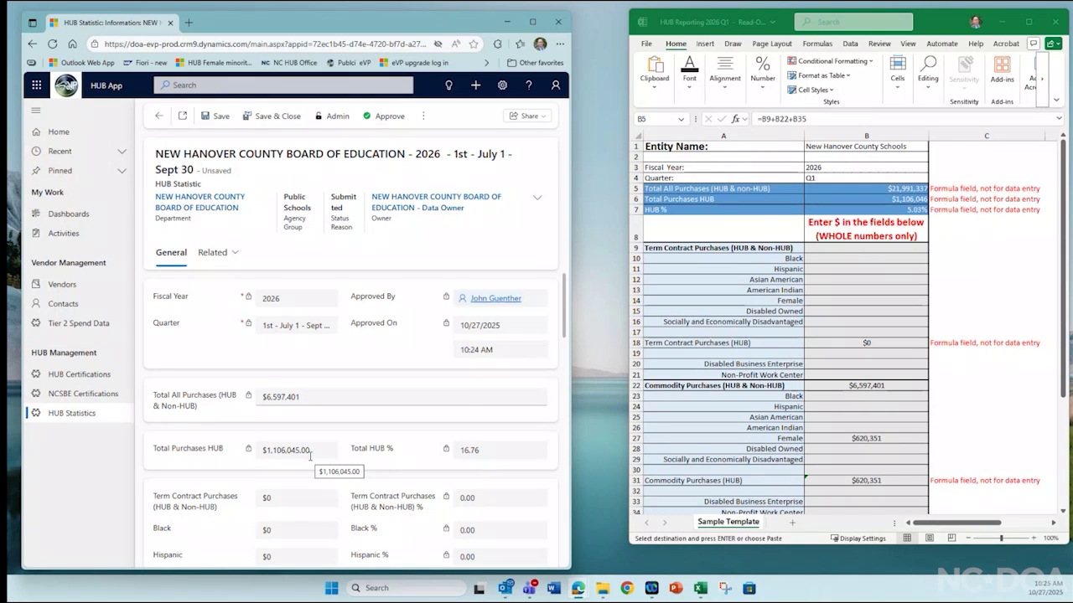
Check the B6 Total Purchases HUB formula against the form's Total All Purchases amount
left_click(856, 192)
left_click(859, 202)
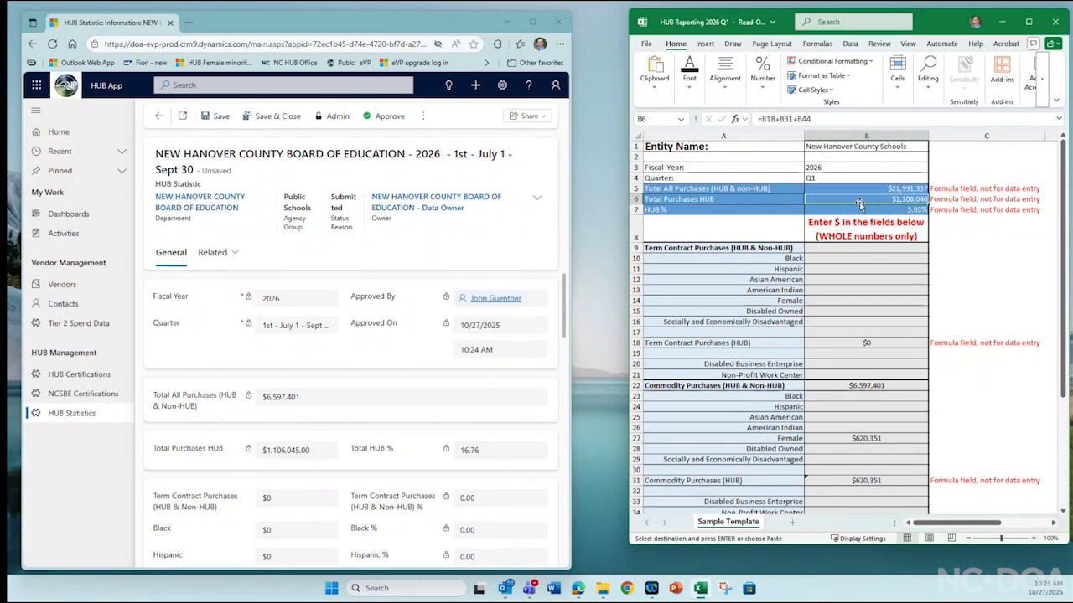
left_click(943, 248)
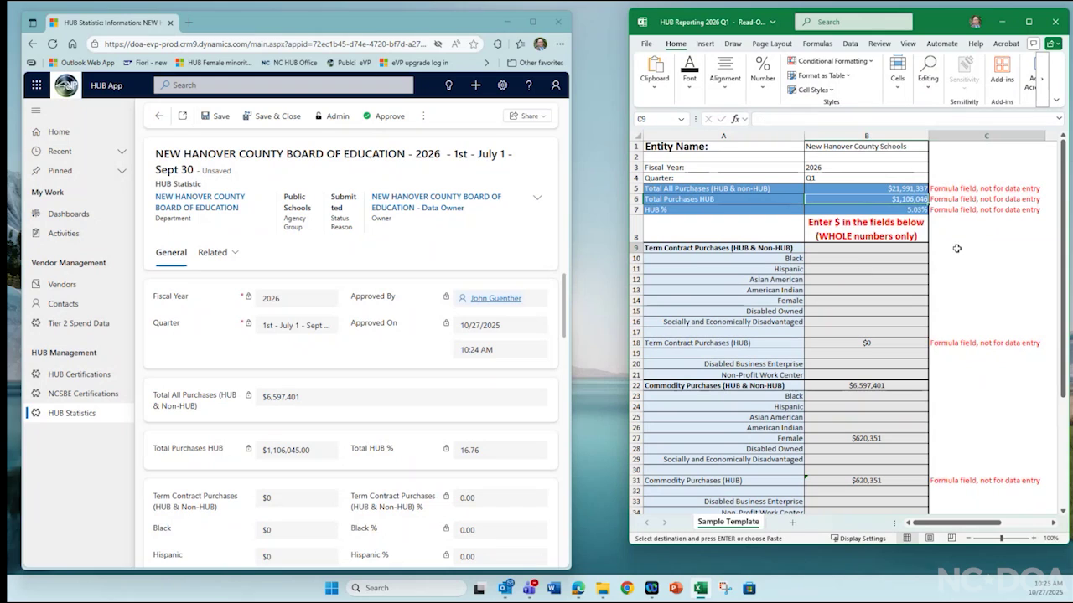
left_click(326, 401)
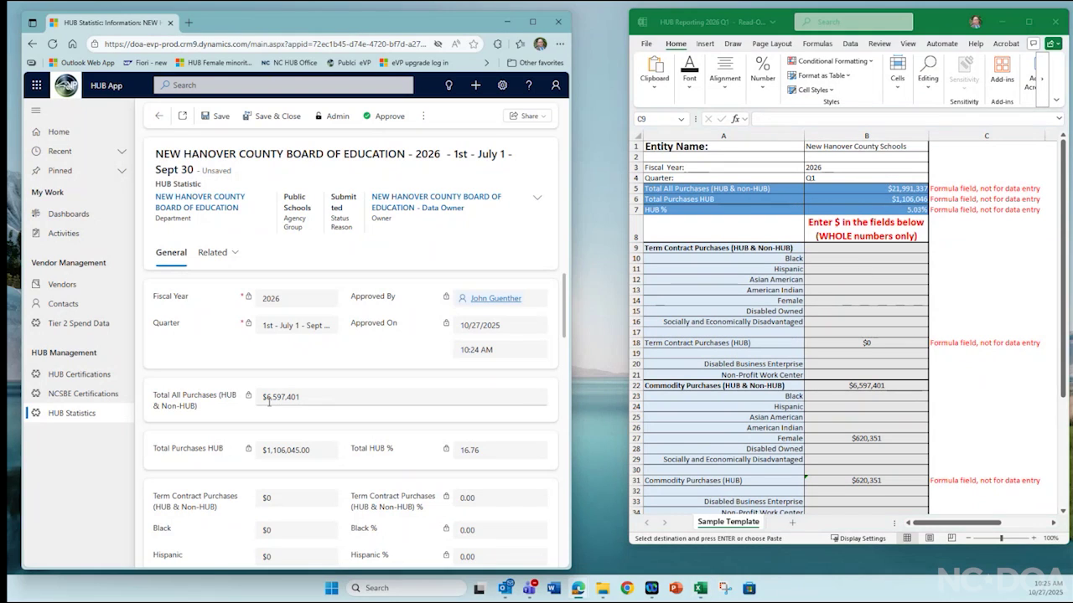
left_click_drag(299, 397, 262, 396)
scroll(333, 422, "down", 3)
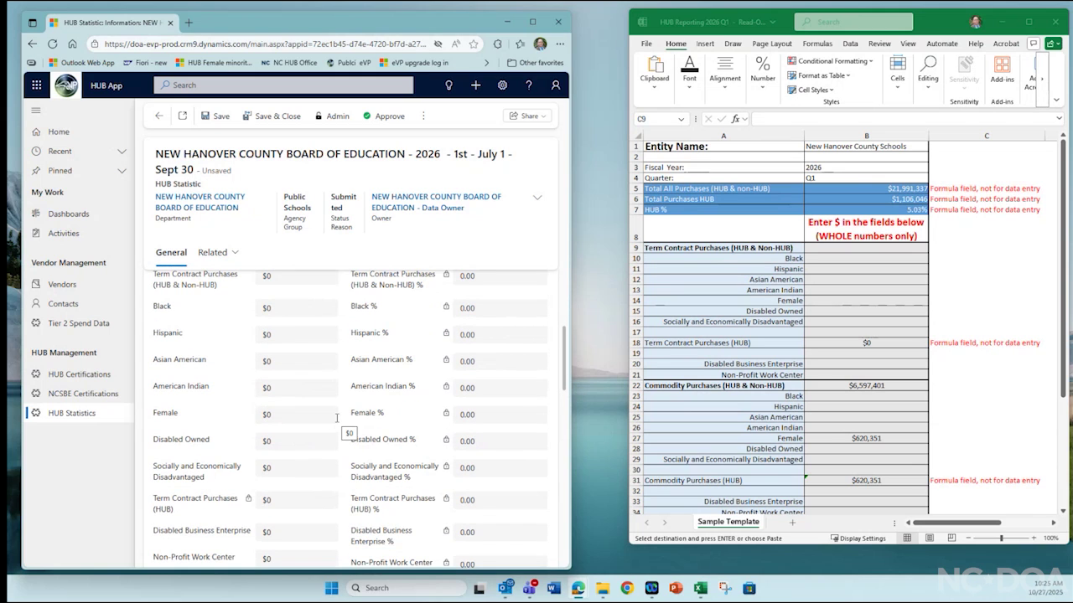
scroll(336, 417, "up", 2)
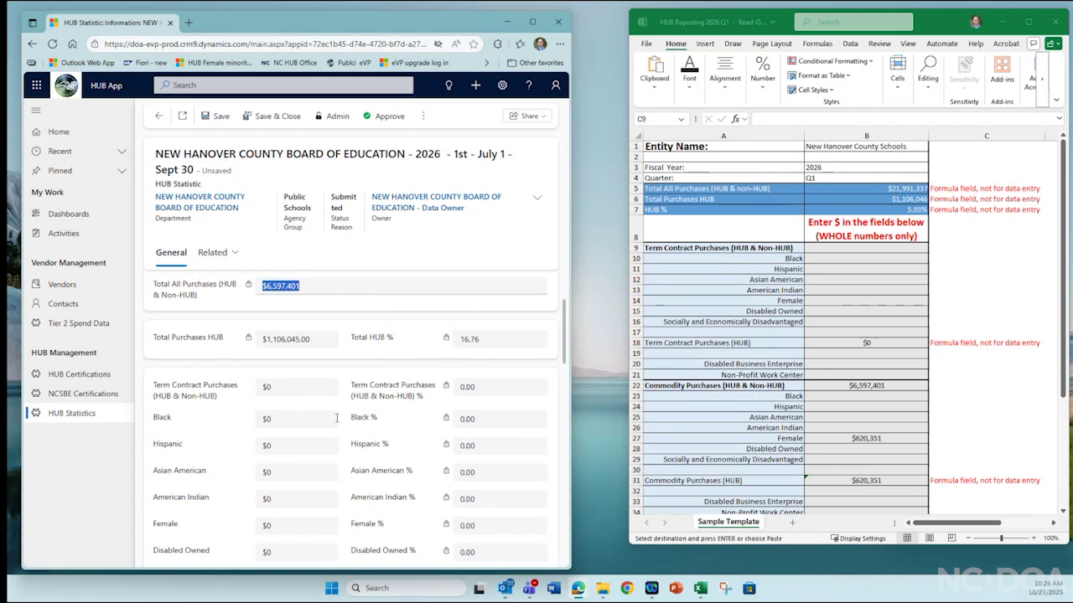
scroll(336, 417, "down", 2)
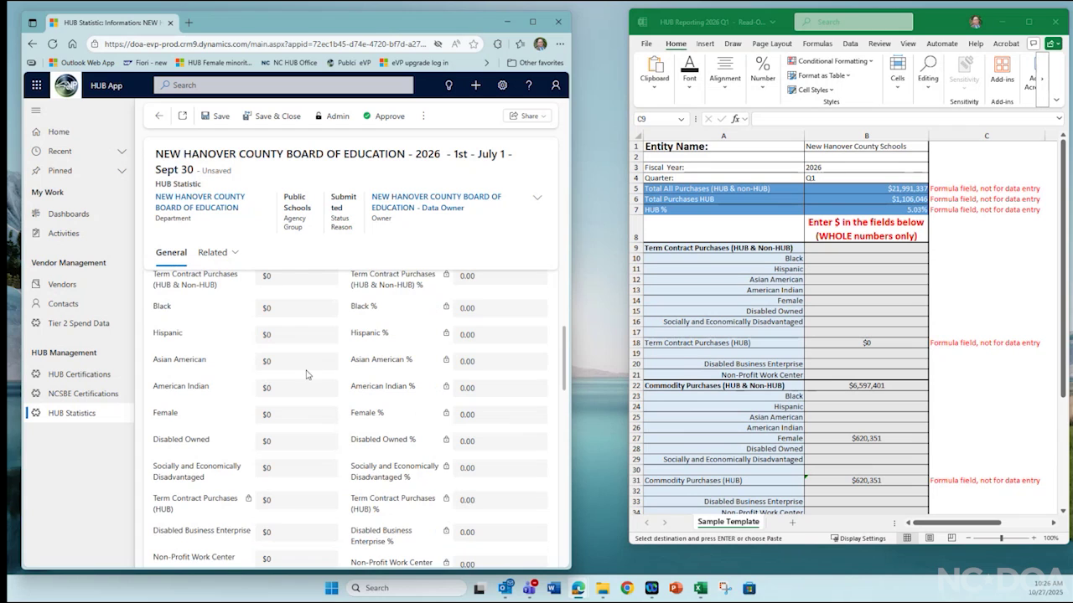
scroll(307, 374, "up", 1)
scroll(307, 370, "down", 2)
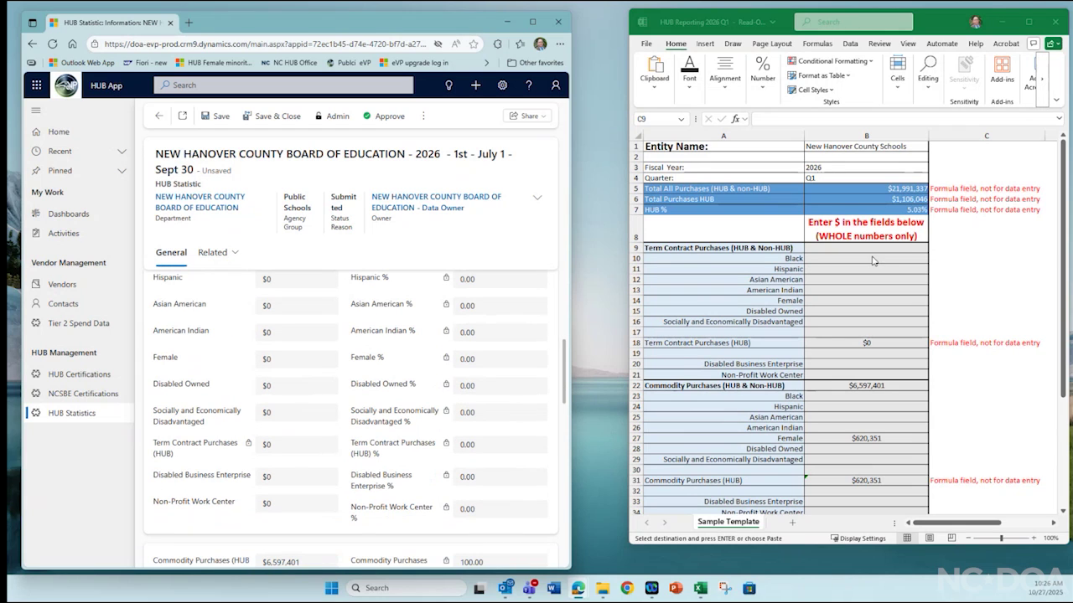
scroll(863, 276, "down", 3)
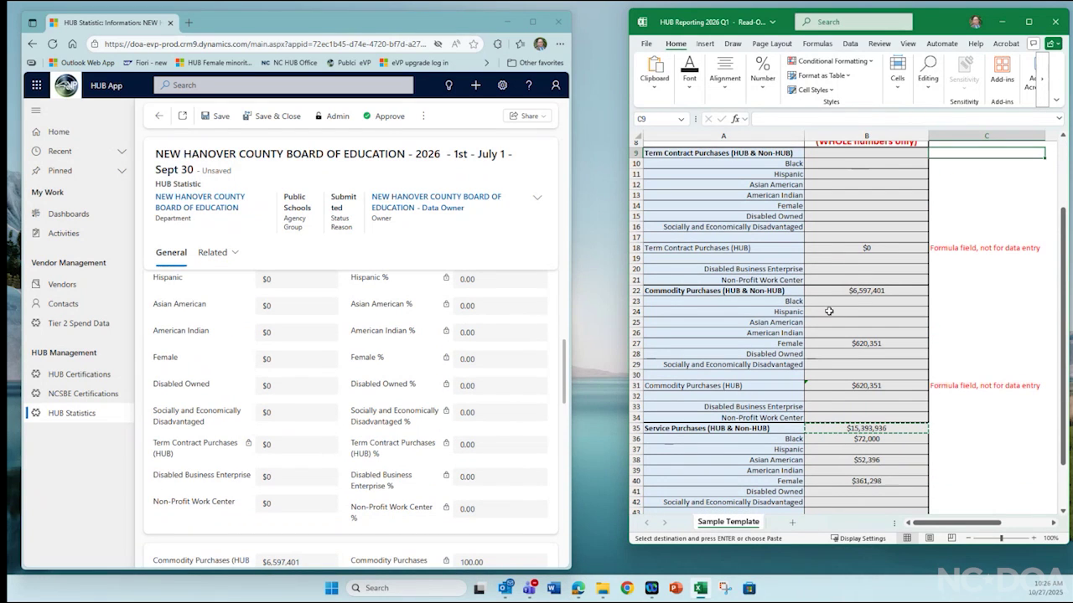
Verify the form's Service and Commodity Purchases totals against workbook cells B35 and B22
left_click(848, 291)
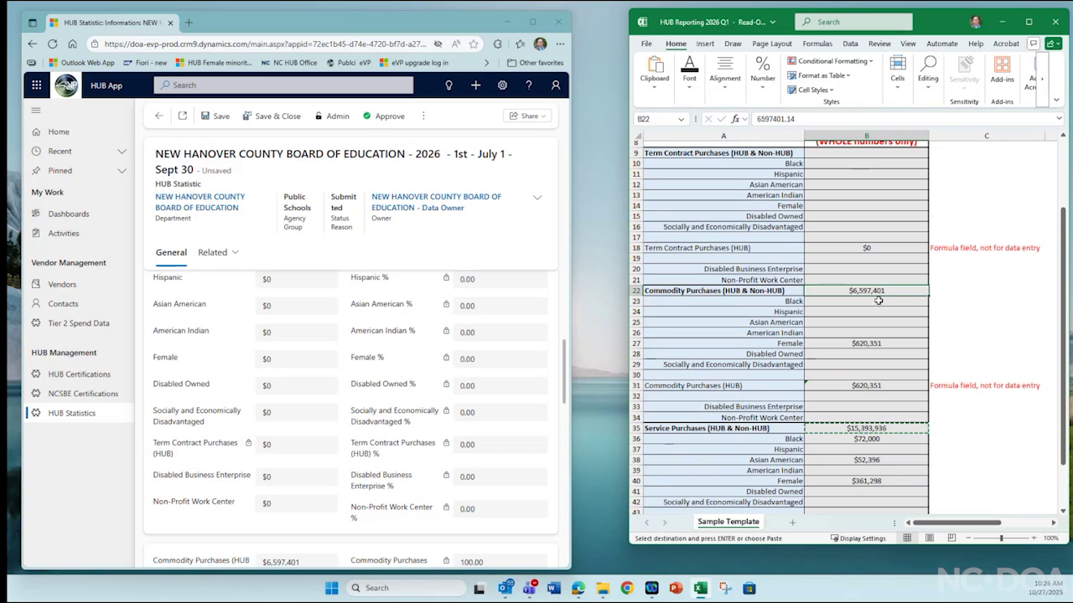
scroll(258, 403, "up", 3)
scroll(259, 403, "up", 1)
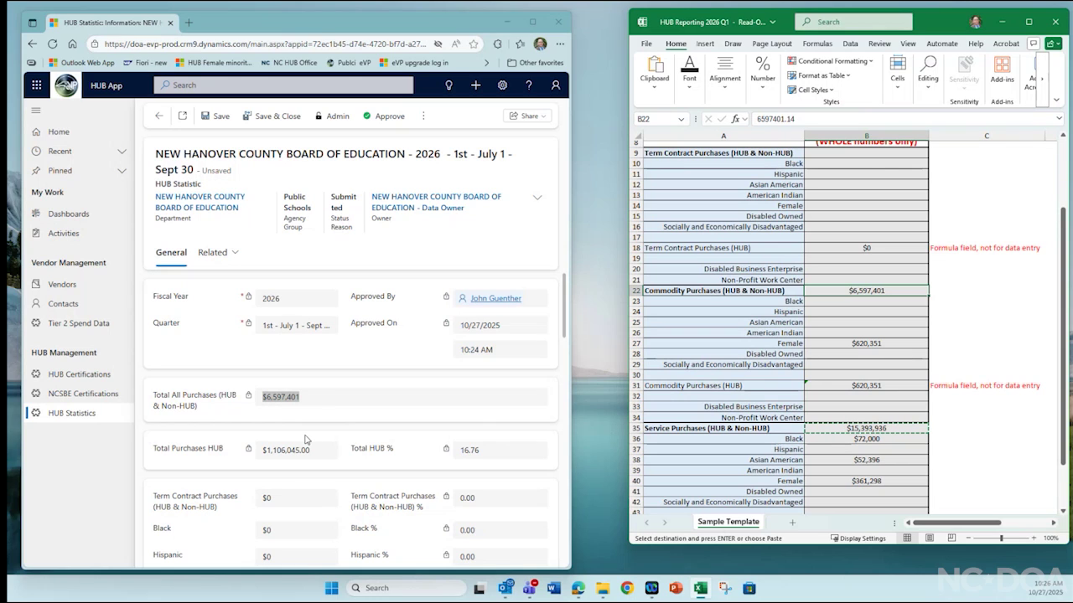
scroll(306, 437, "down", 5)
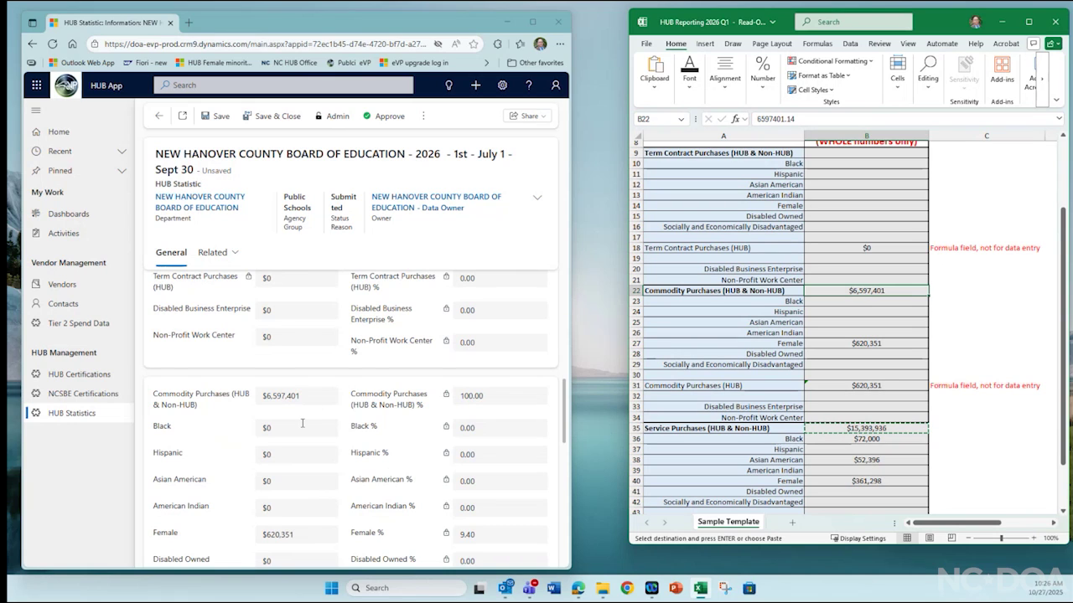
scroll(302, 423, "down", 1)
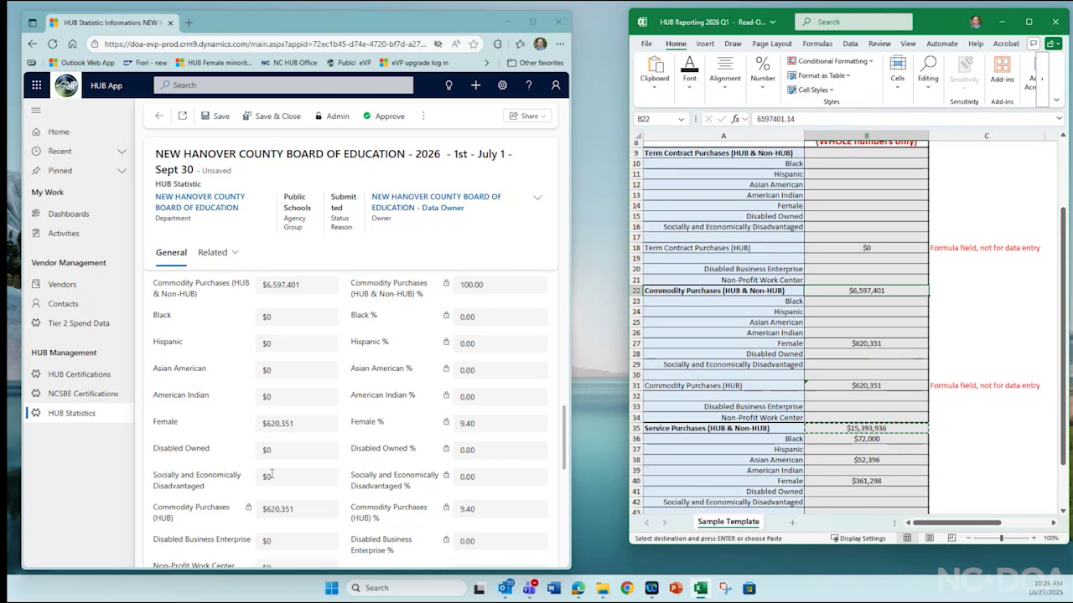
scroll(252, 473, "down", 2)
scroll(272, 471, "down", 1)
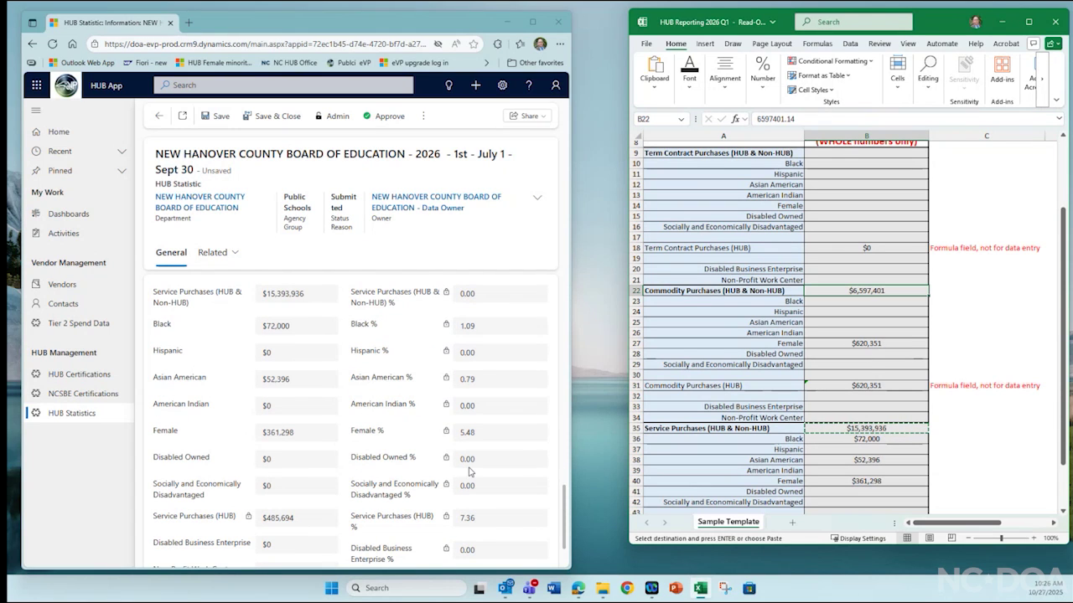
left_click(878, 429)
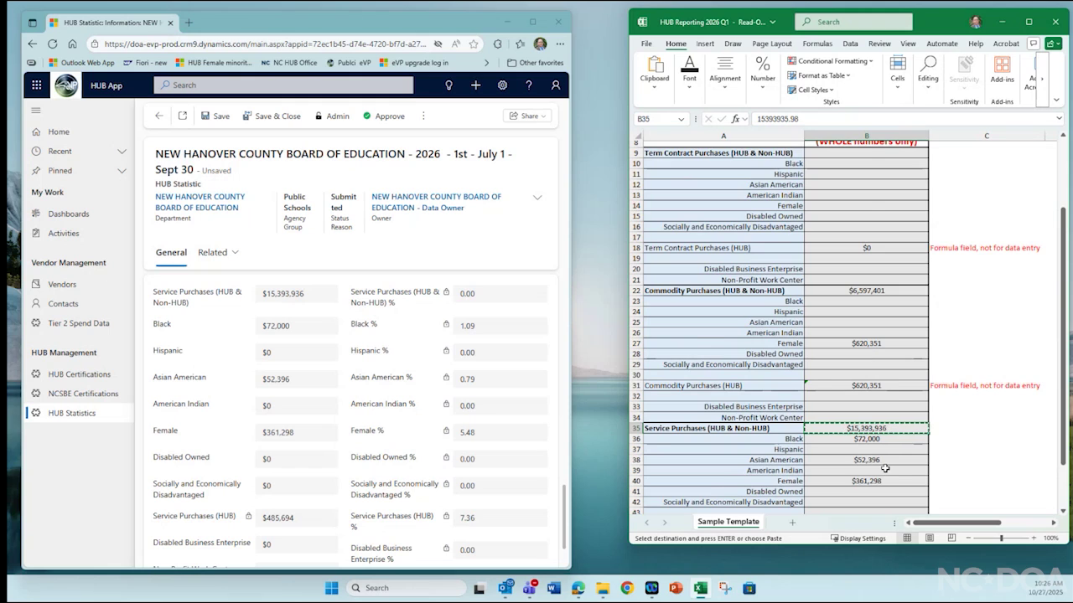
scroll(885, 469, "down", 1)
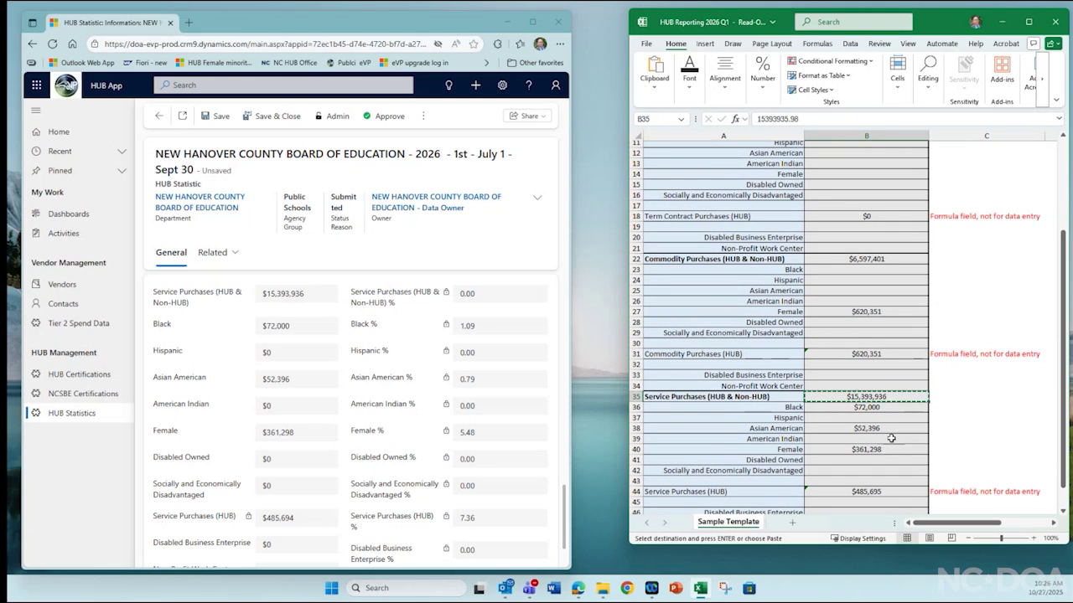
scroll(892, 499, "down", 2)
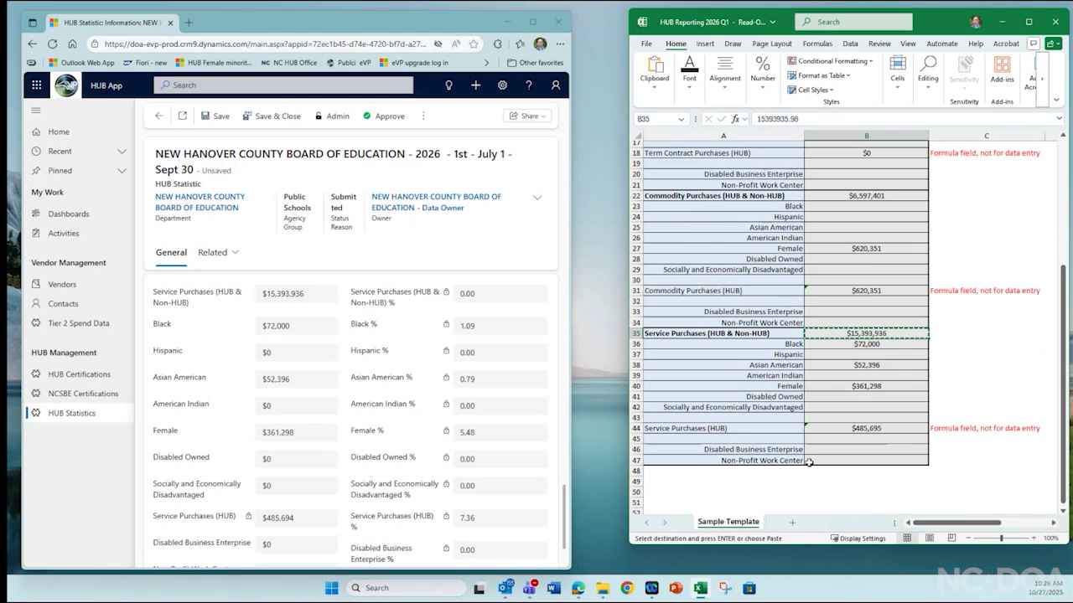
left_click(312, 292)
scroll(216, 389, "up", 2)
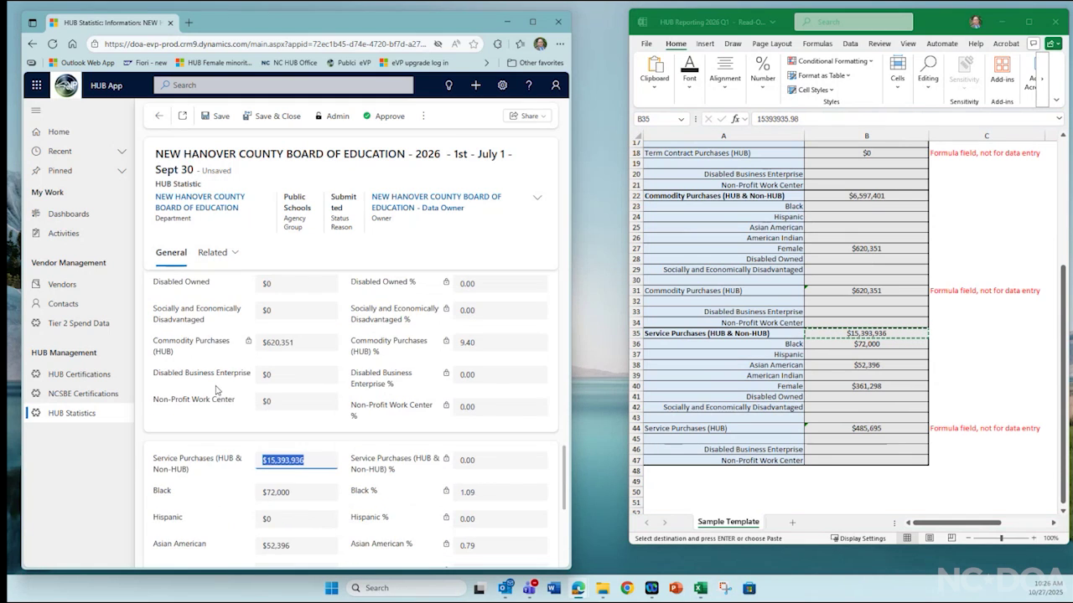
scroll(216, 389, "up", 8)
left_click(260, 396)
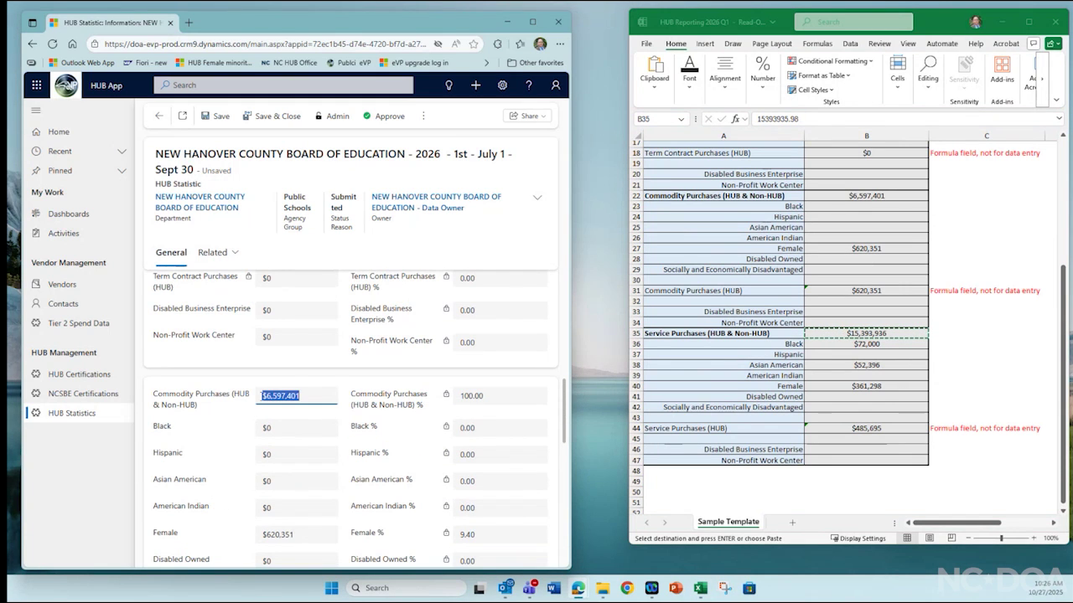
scroll(277, 392, "up", 5)
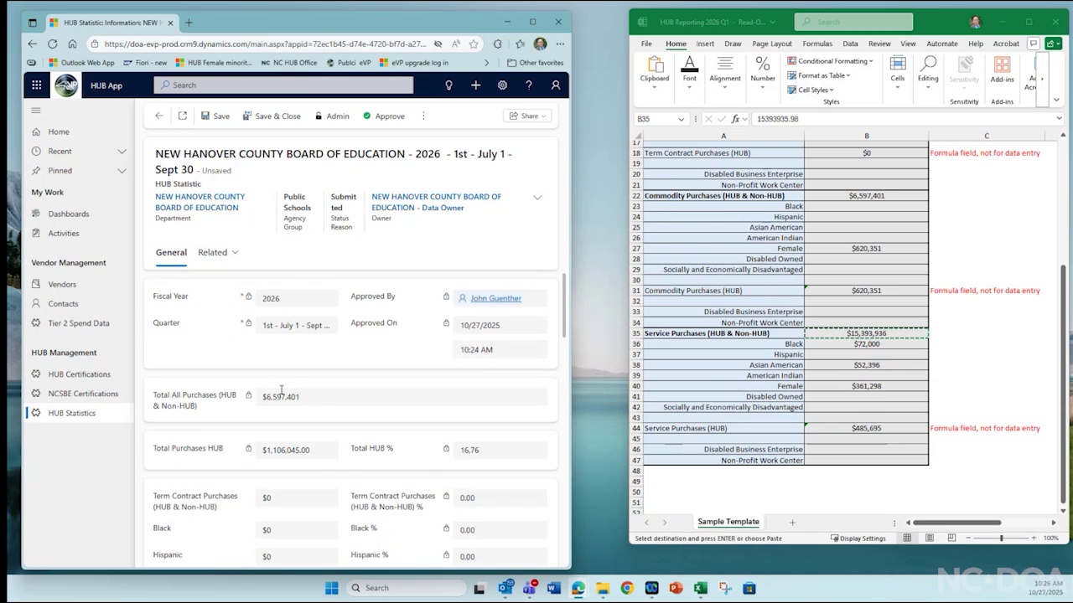
left_click(319, 398)
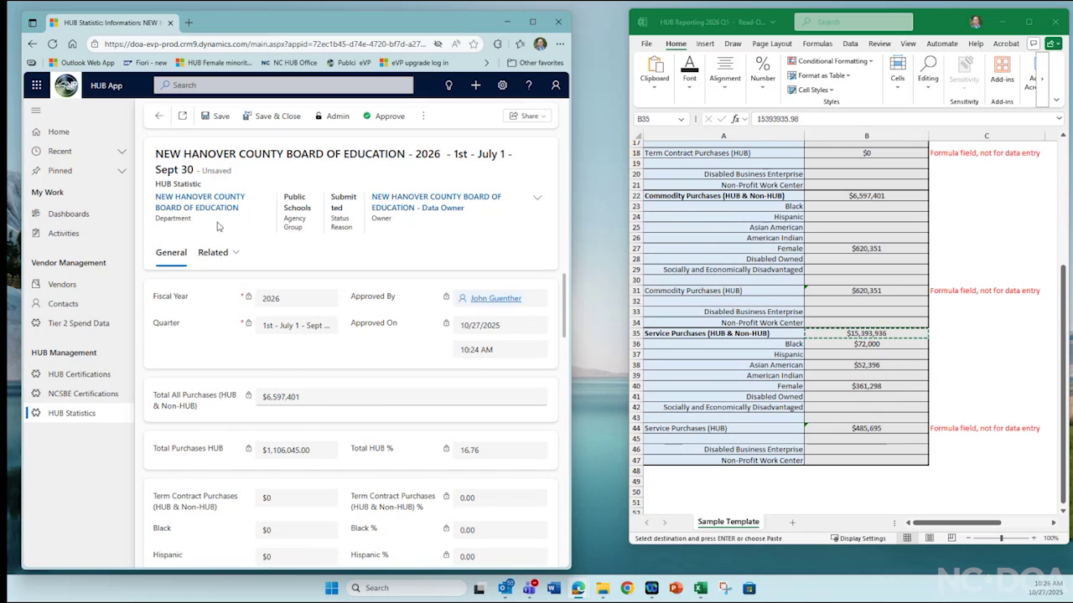
Save the record and confirm Total All Purchases reads $21,991,337 like Excel's B5
left_click(218, 117)
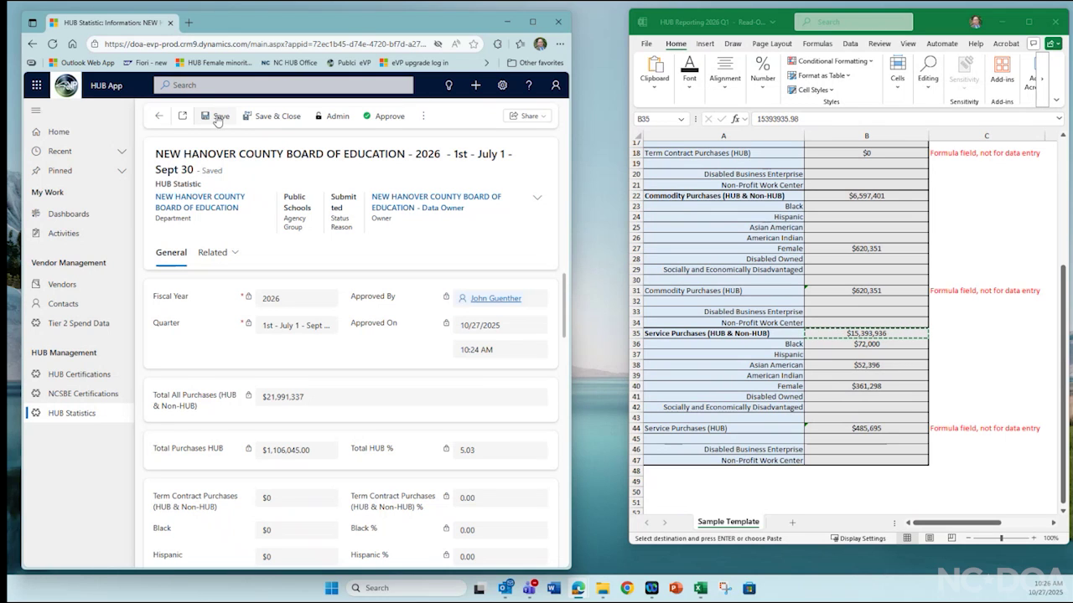
triple_click(302, 396)
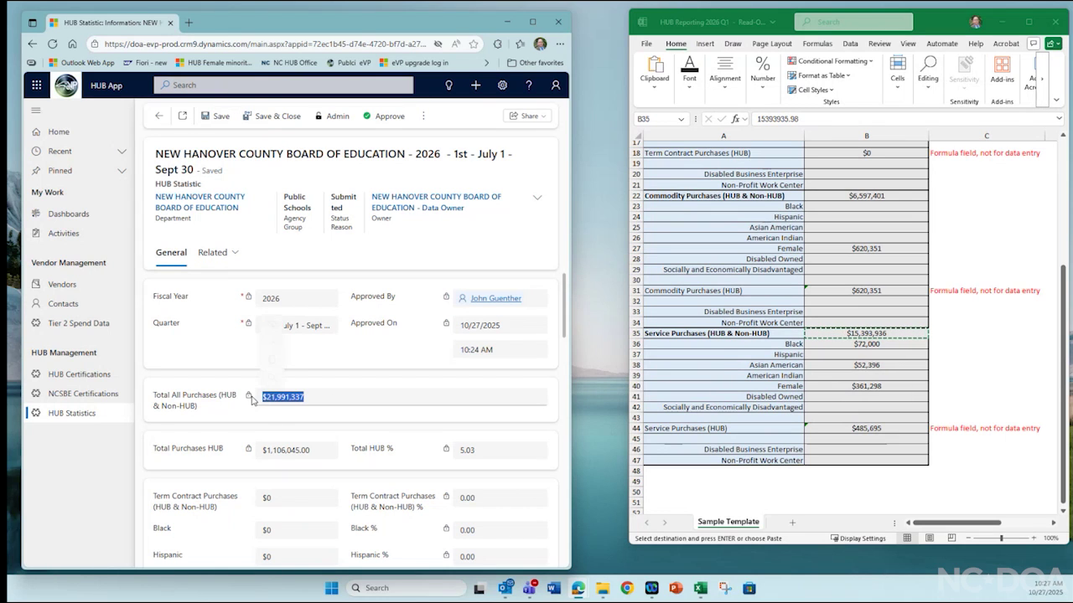
scroll(895, 394, "up", 6)
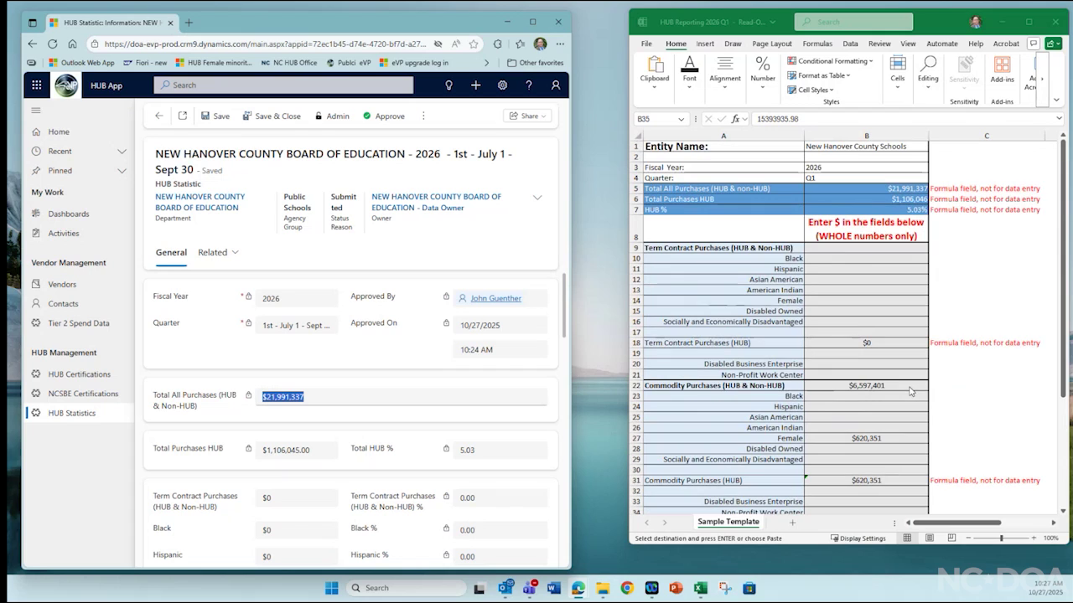
left_click(256, 438)
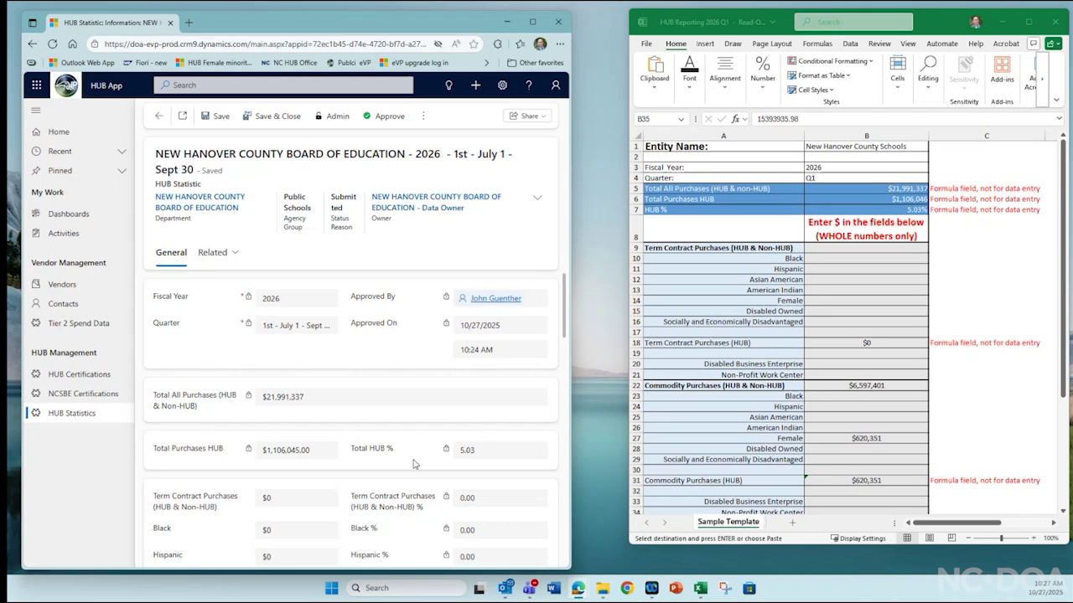
Approve the record and confirm Approved On shows 10/27/2025 10:27 AM
left_click(384, 124)
left_click_drag(501, 352, 460, 351)
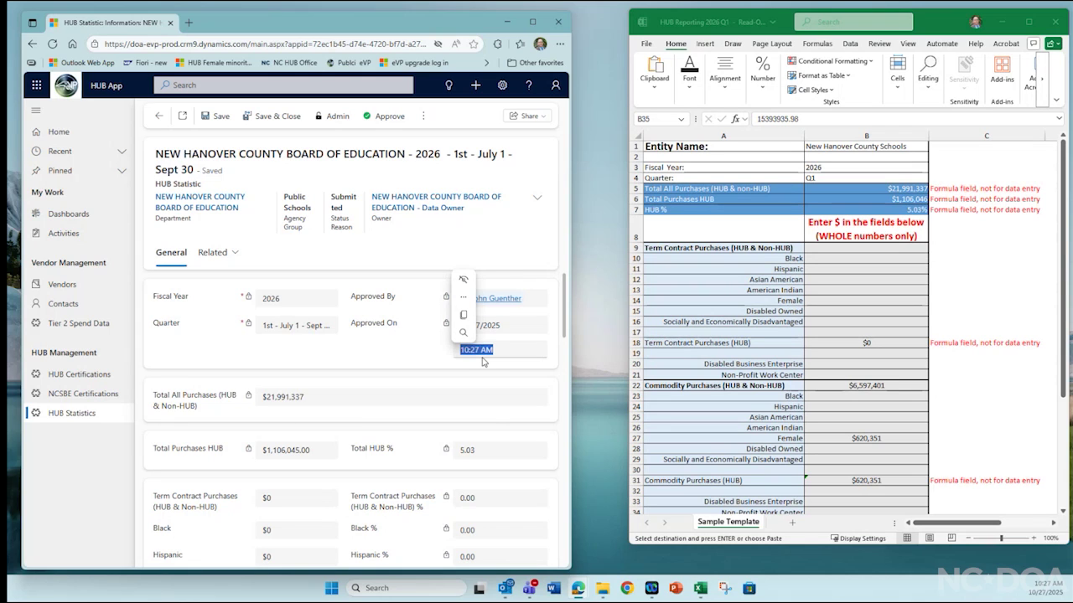
left_click(425, 354)
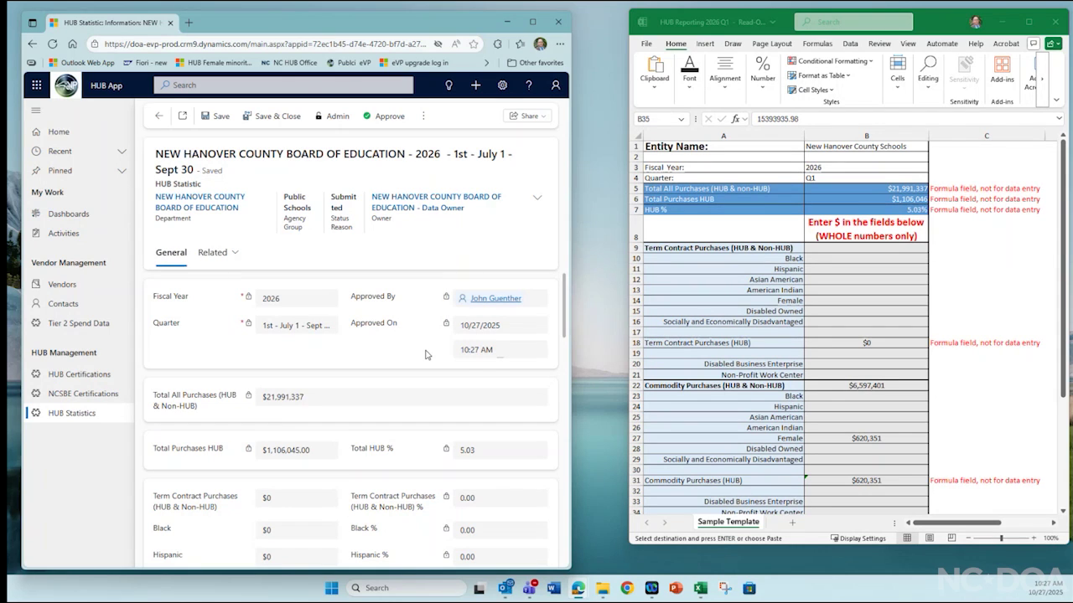
left_click_drag(503, 325, 496, 352)
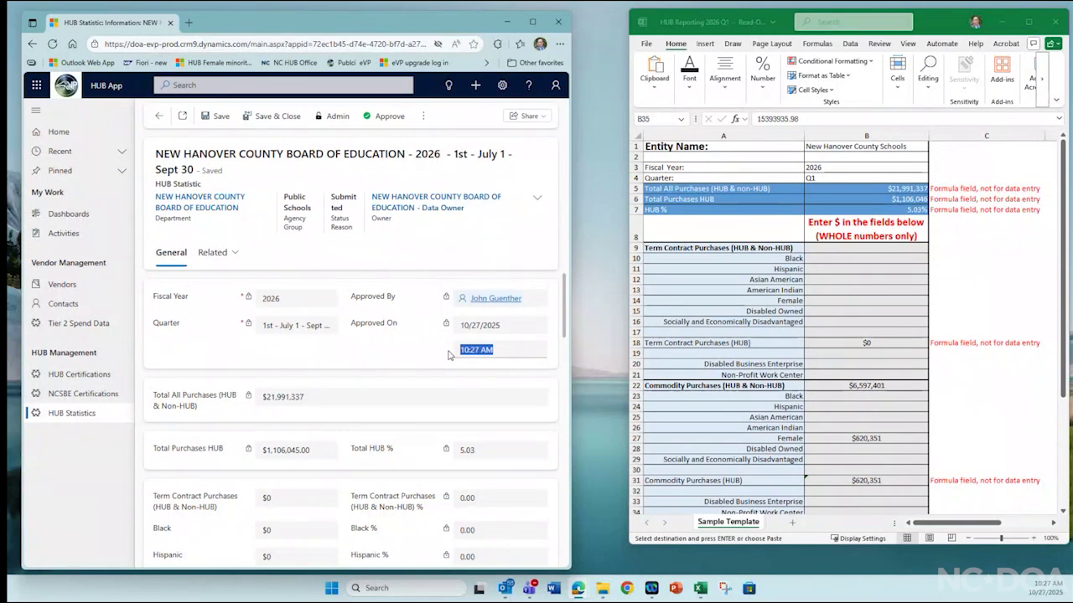
left_click(496, 365)
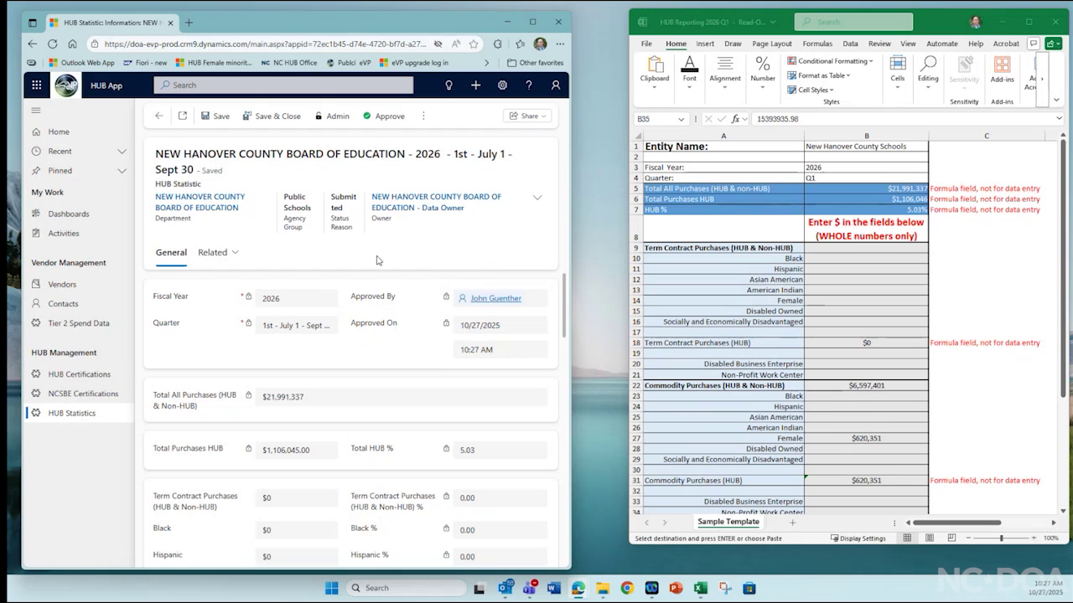
Go back to the HUB Statistics list, close Excel without saving, and maximize the browser
left_click(156, 121)
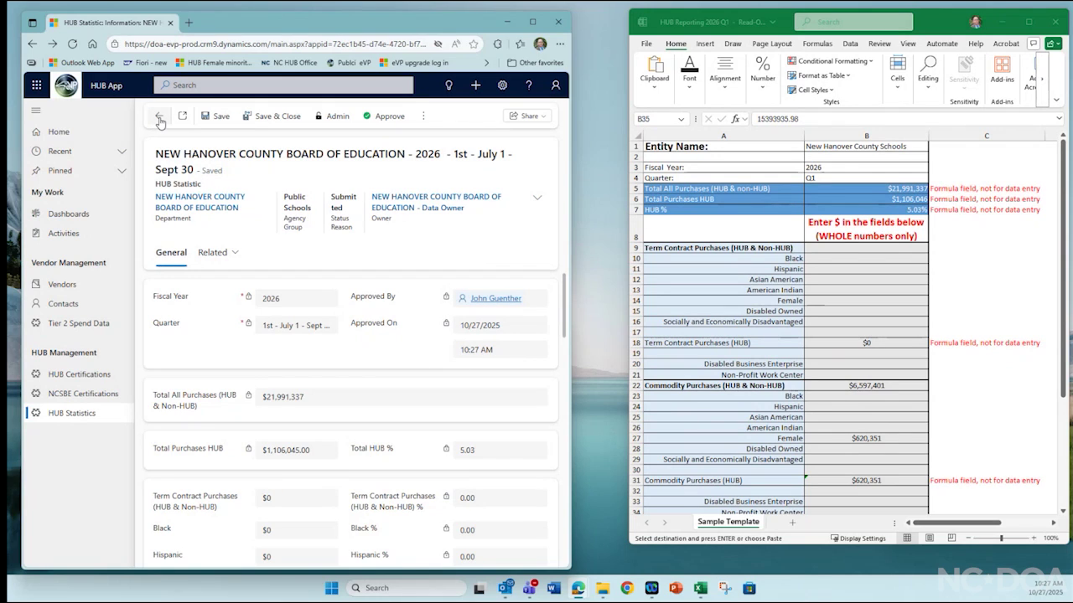
left_click(1055, 26)
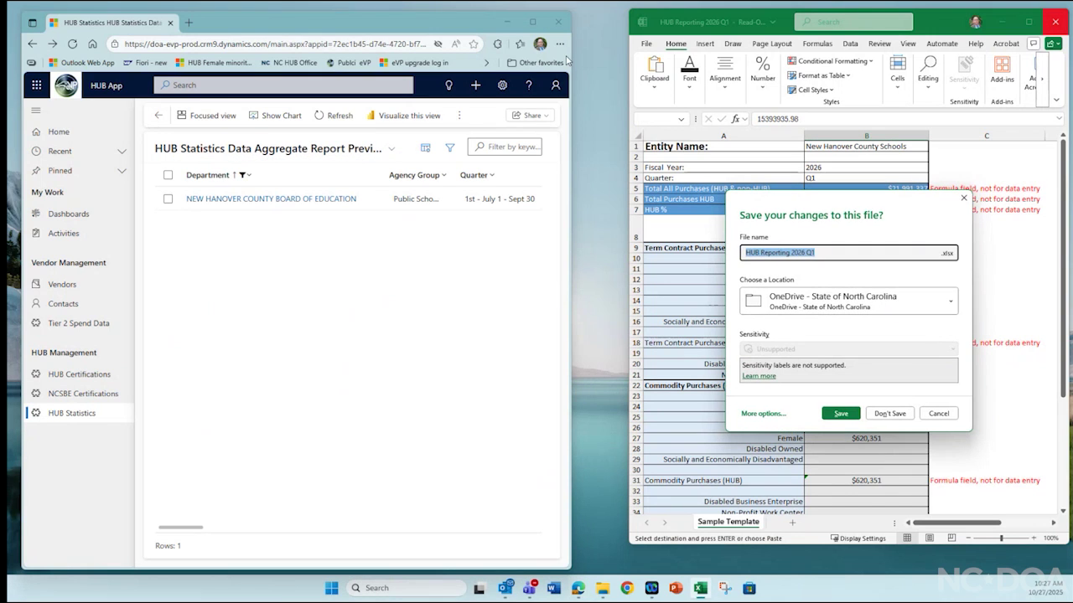
left_click(890, 414)
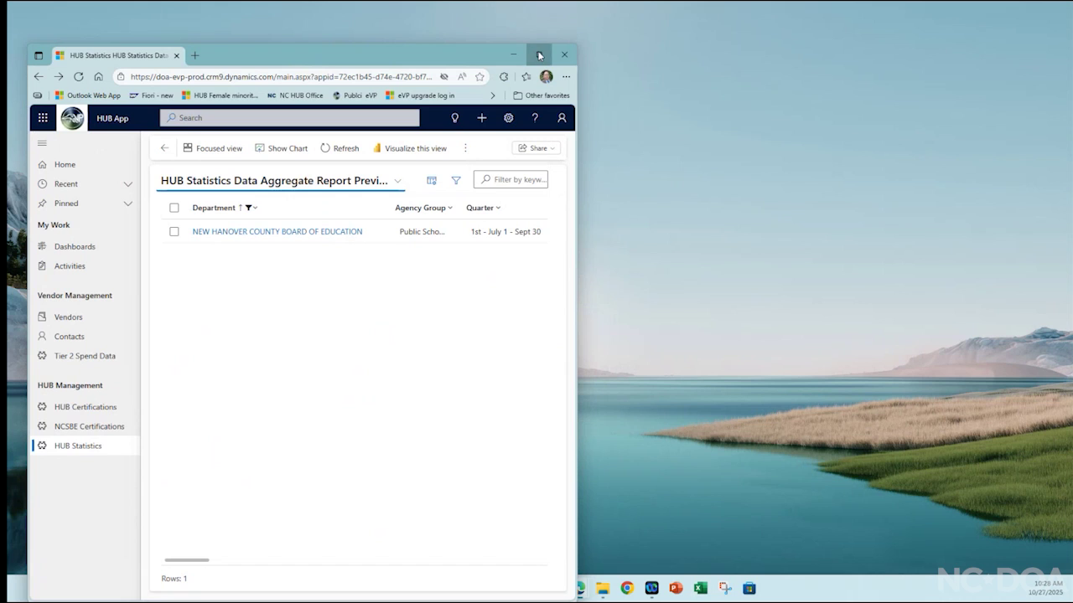
left_click(532, 20)
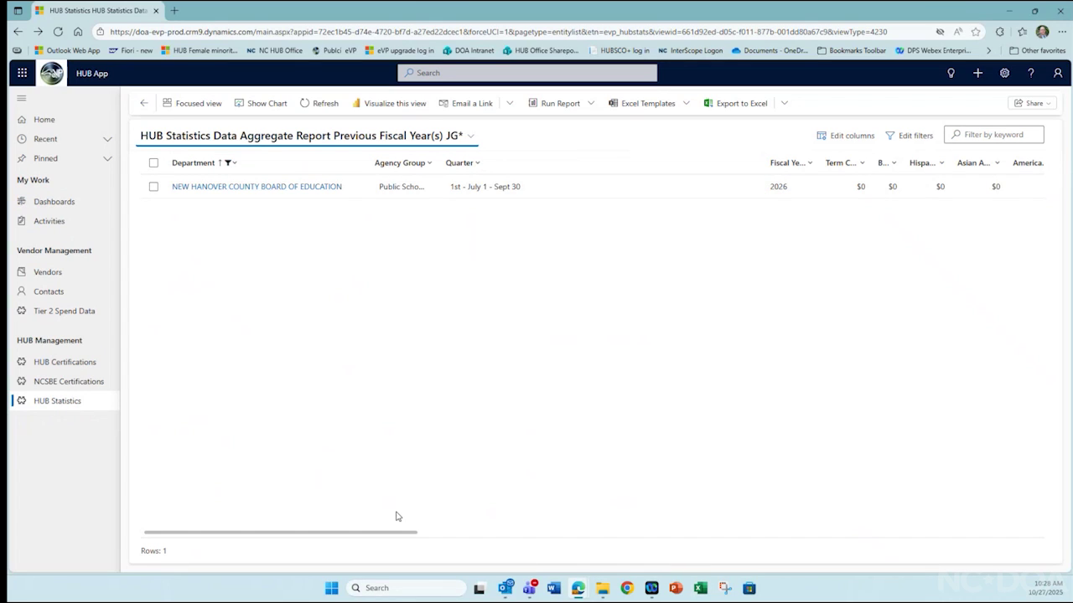
Widen the Commodity Purchases (HUB & Non-HUB), Commodity Purchases (HUB) and Service Purchases columns
left_click_drag(382, 541, 633, 541)
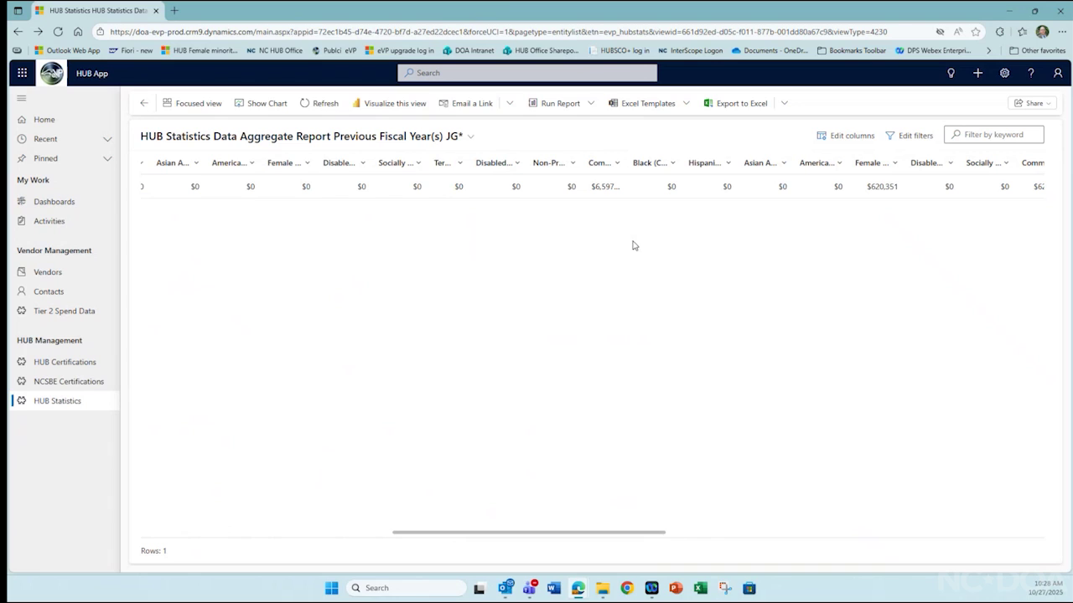
left_click(616, 164)
left_click_drag(625, 157, 761, 158)
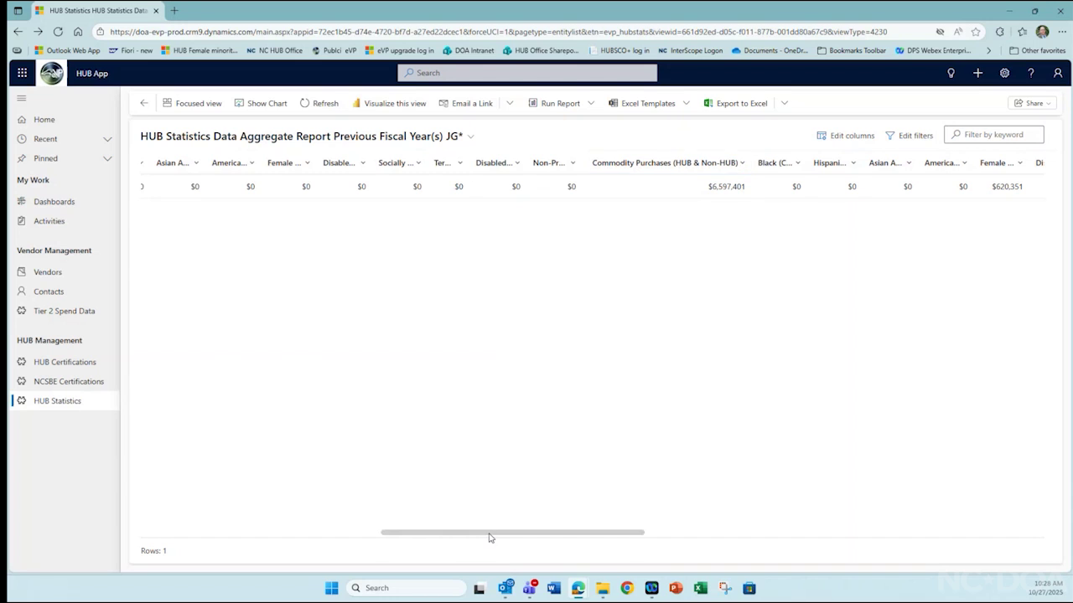
left_click_drag(494, 533, 625, 534)
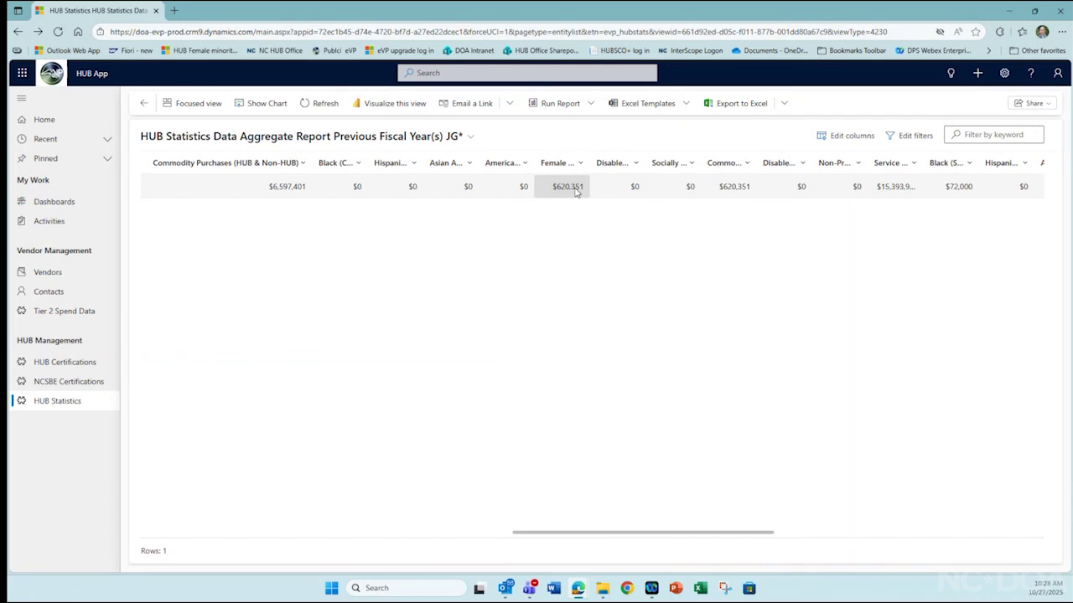
left_click(743, 170)
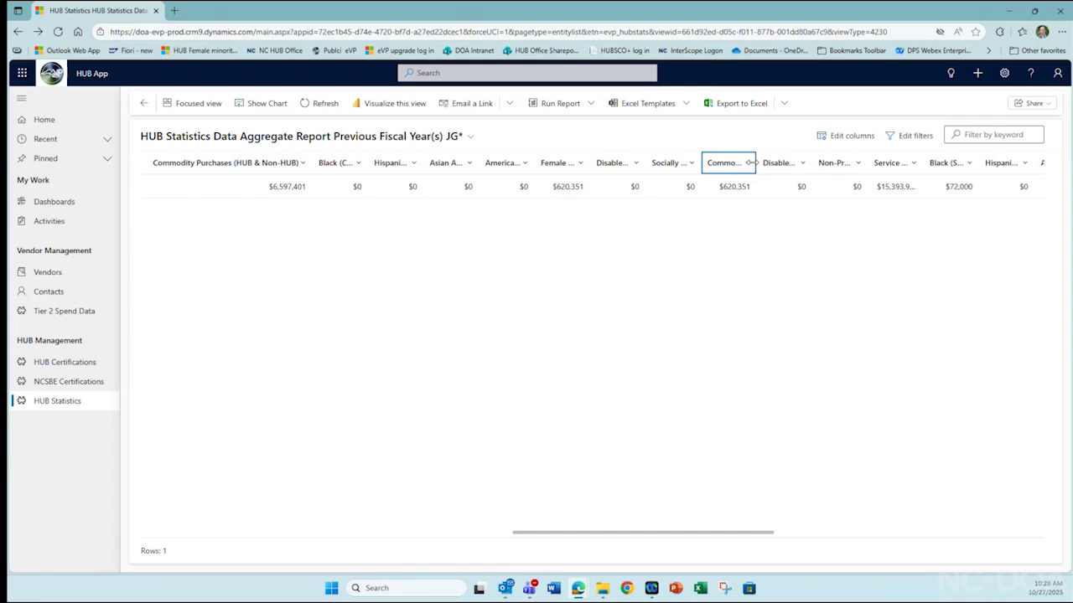
left_click_drag(750, 163, 869, 162)
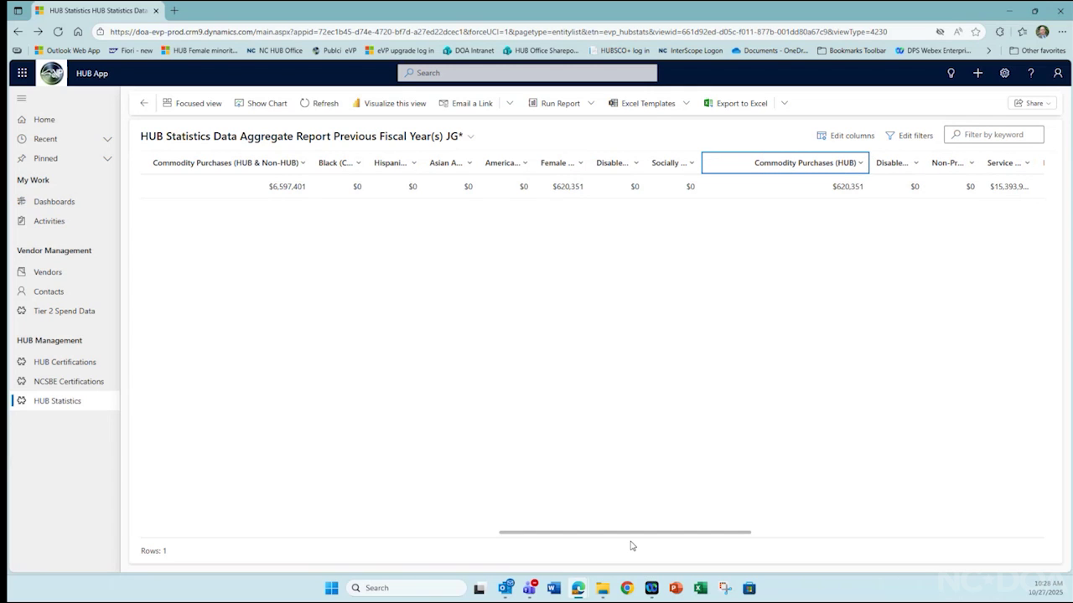
left_click_drag(625, 534, 803, 537)
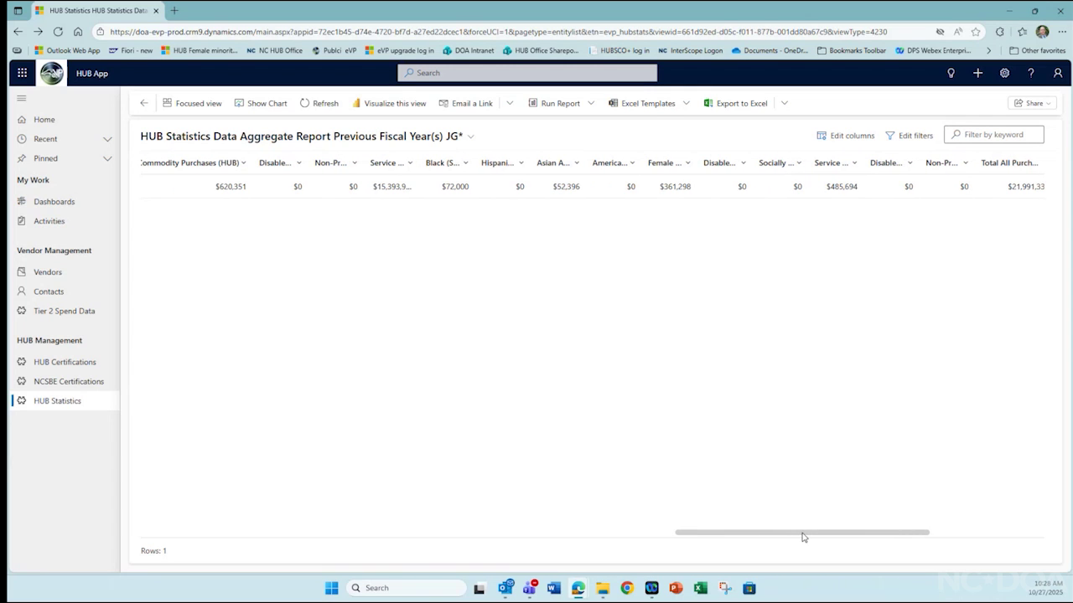
left_click(417, 162)
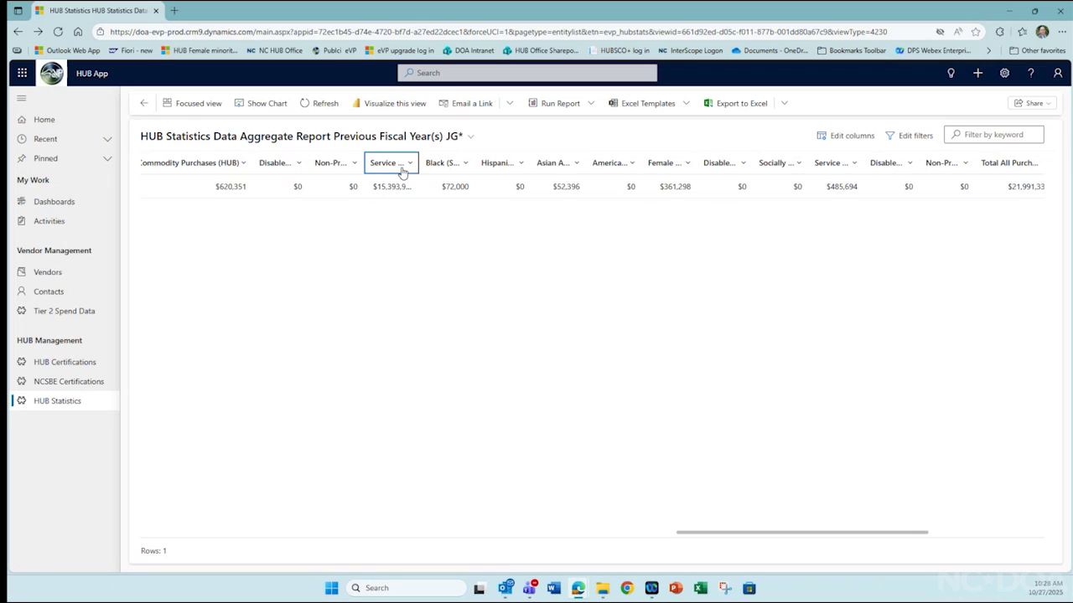
left_click_drag(417, 163, 545, 163)
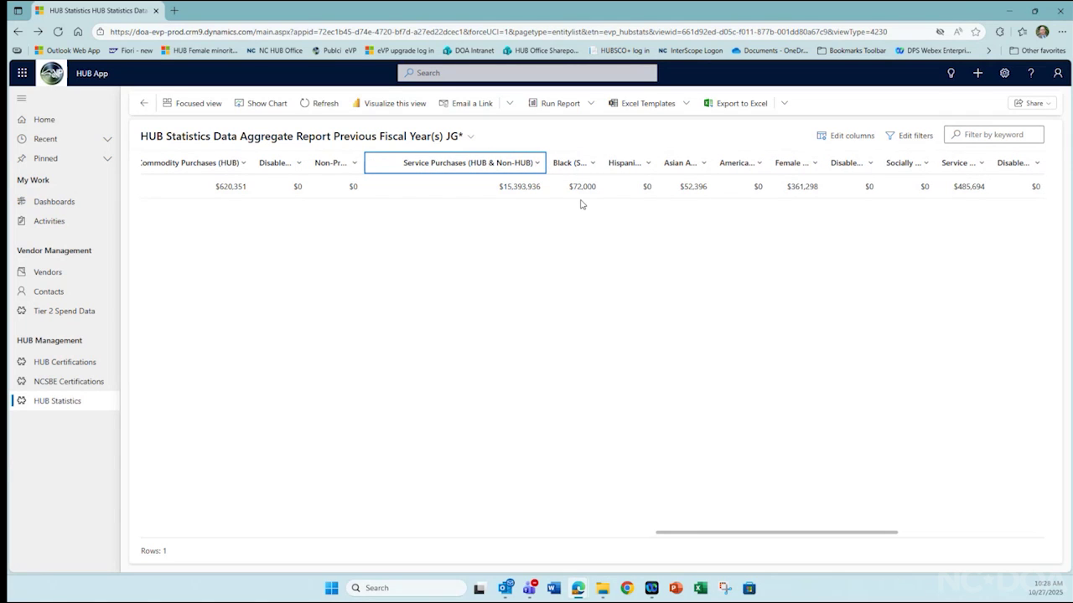
left_click(750, 537)
left_click_drag(750, 537, 881, 522)
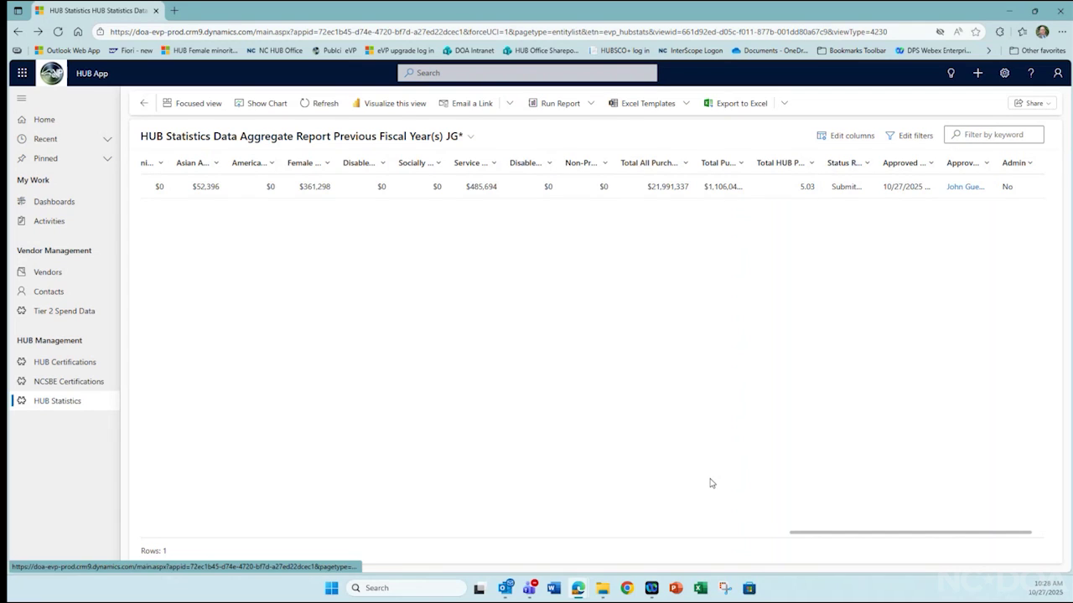
left_click_drag(845, 535, 165, 541)
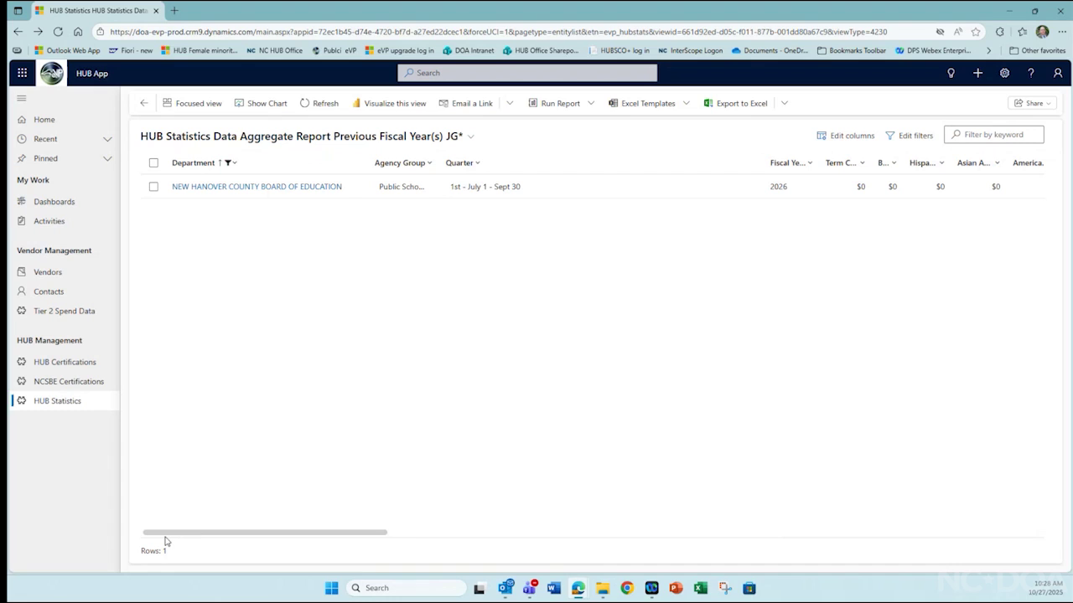